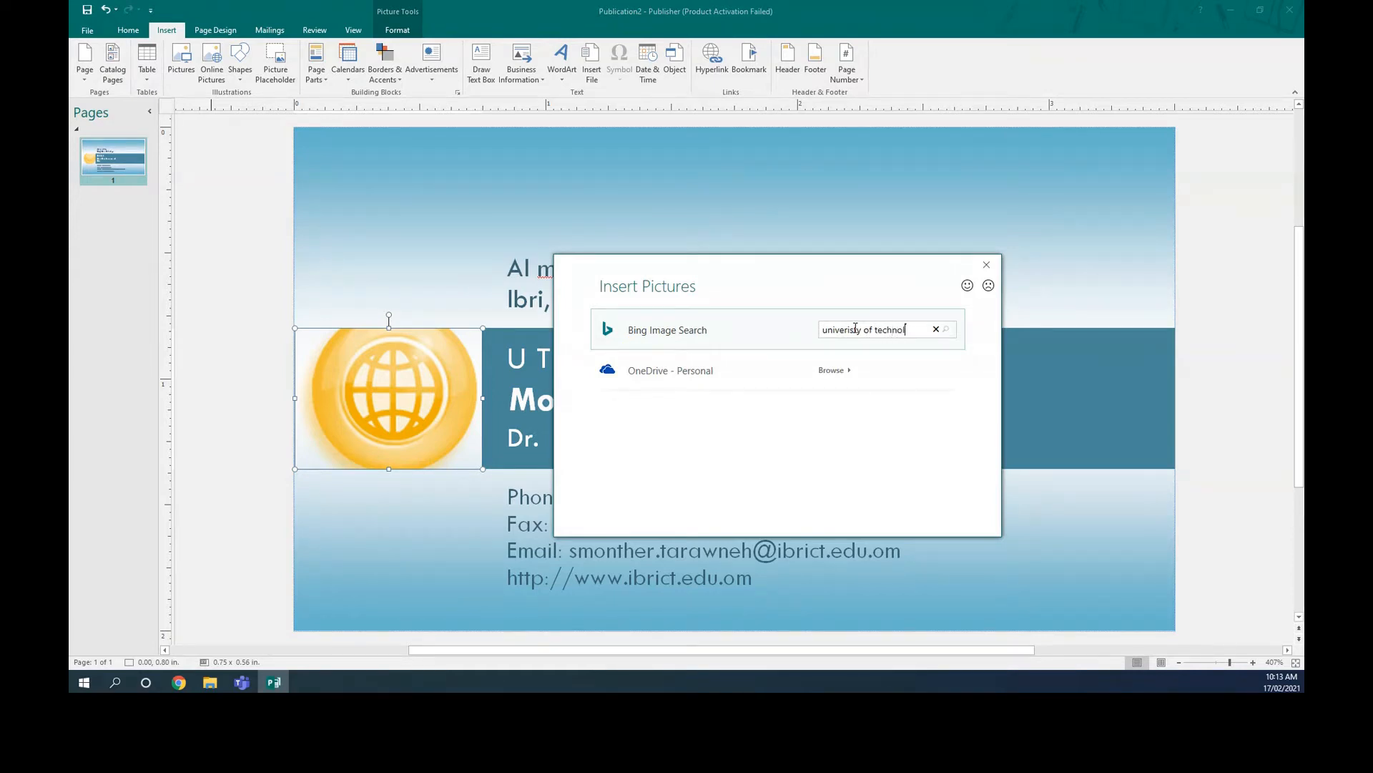
Search the Bing online pictures for "univeristy of technology and applied science"
type("nd applied ")
type("science")
key("Return")
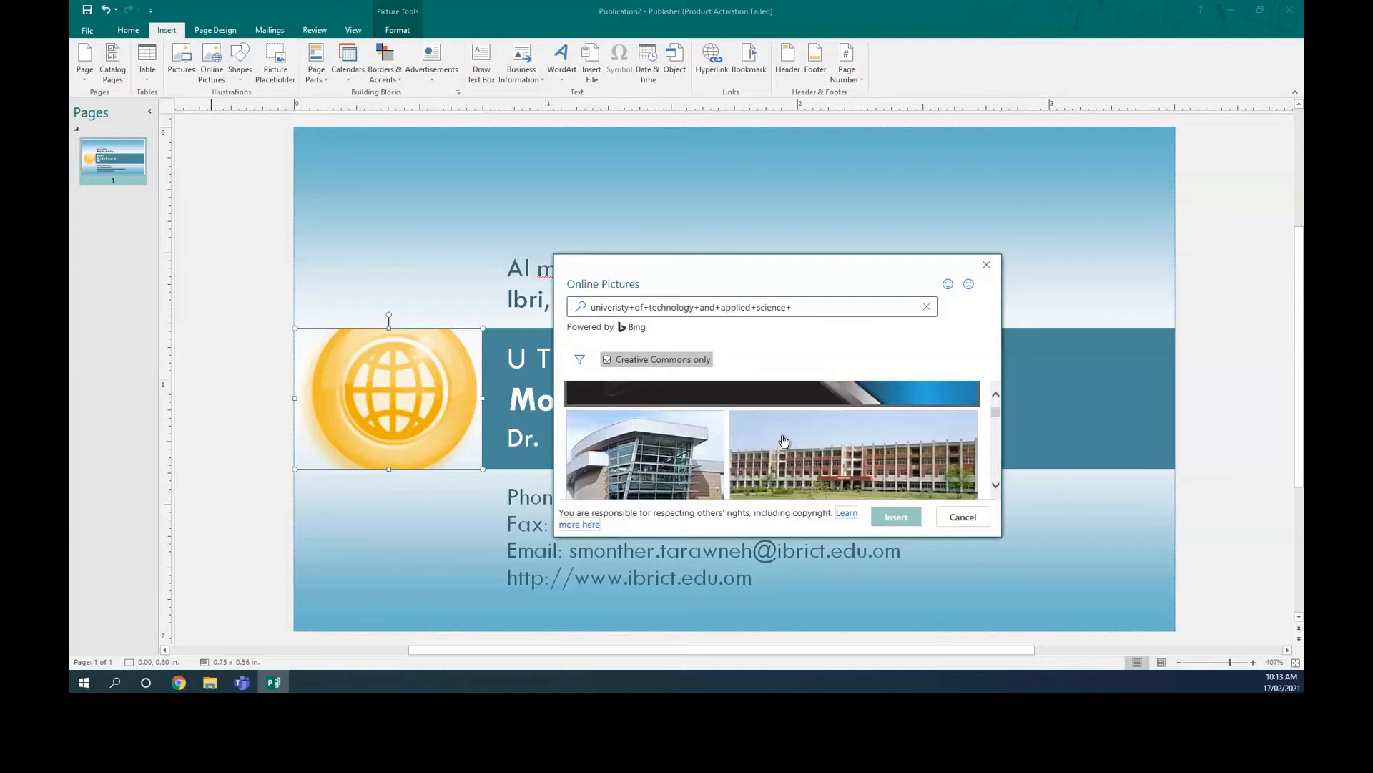
Search the online pictures for "hct ibri" and insert the blue gear-and-book logo on the card
left_click(579, 307)
type("hct ibri")
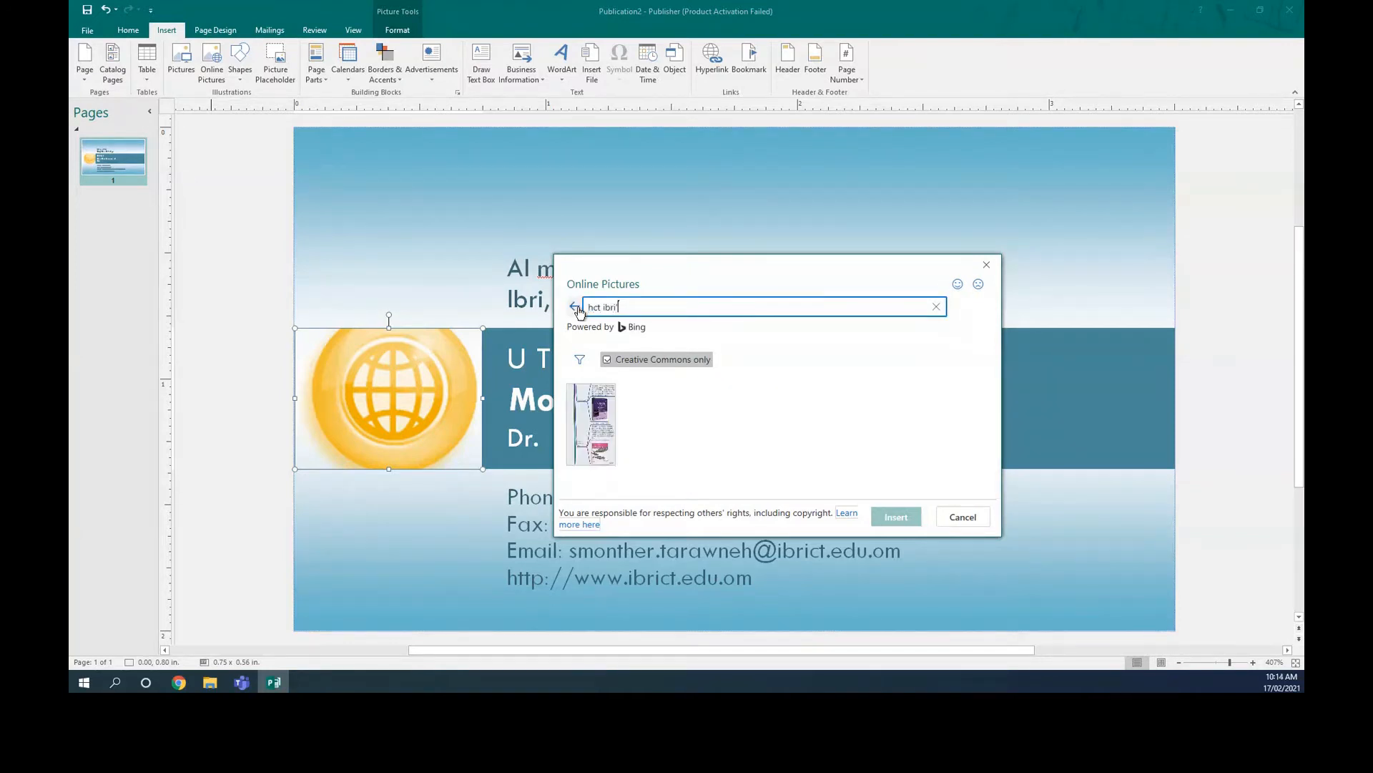
key("Return")
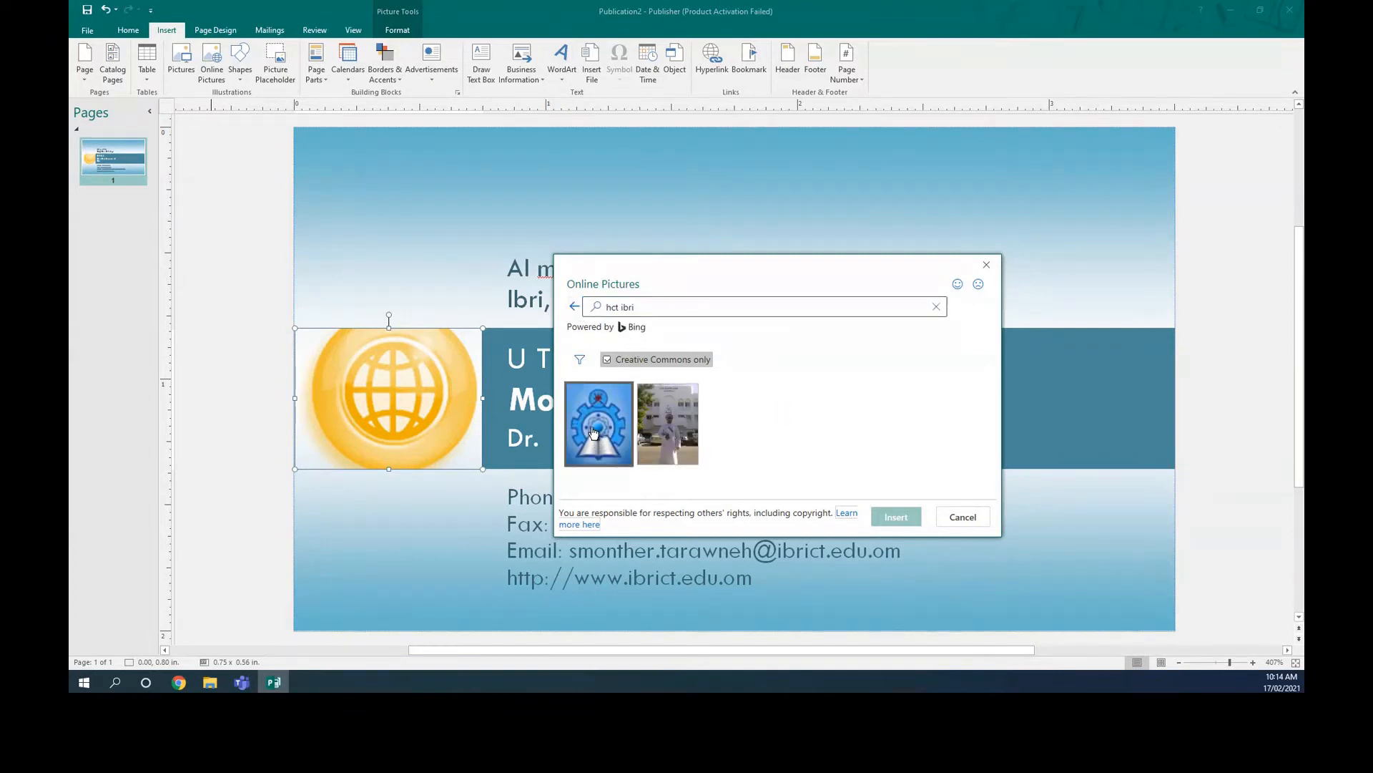
left_click(592, 431)
left_click(890, 518)
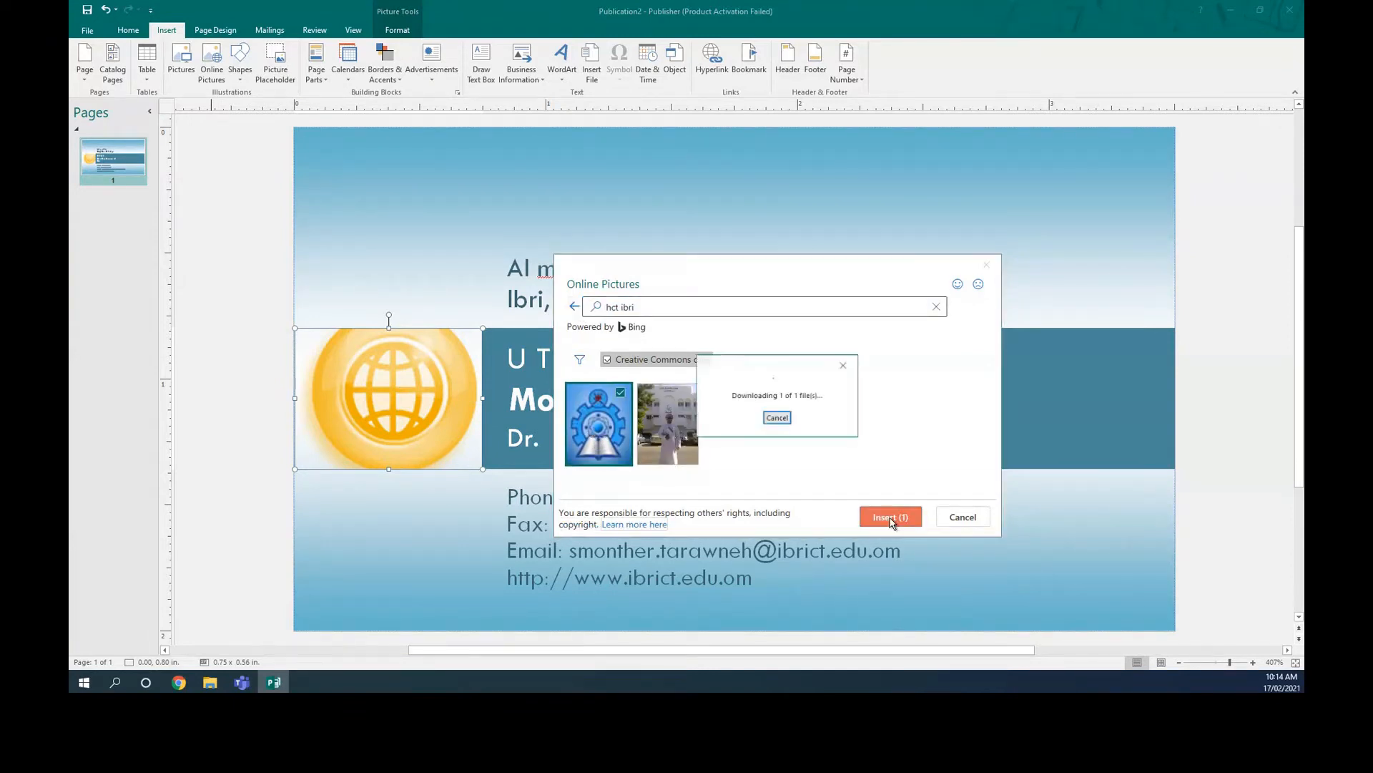
Swap the gear logo into the picture frame beside the blue band and move the displaced globe picture to the card's upper-right corner
left_click_drag(670, 374, 401, 384)
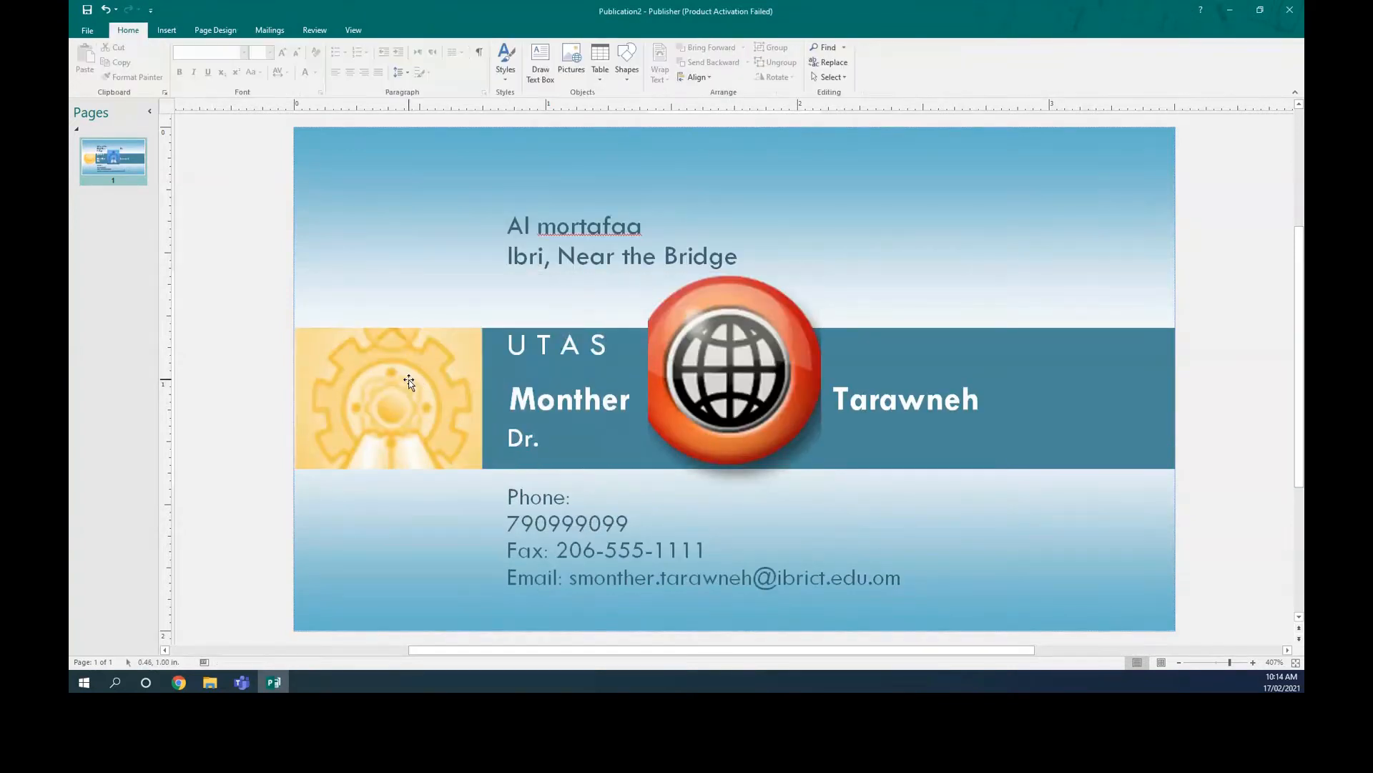
left_click_drag(724, 370, 1074, 227)
left_click(515, 247)
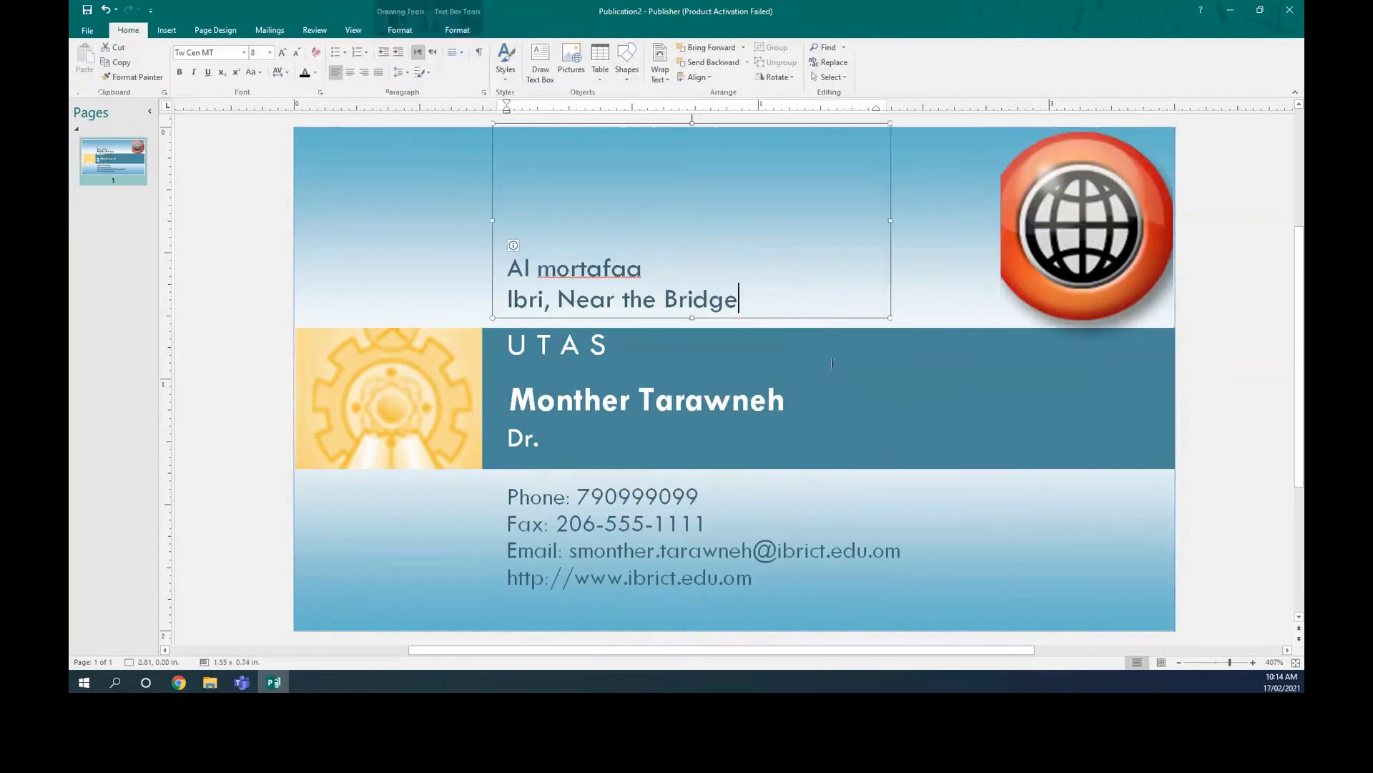
left_click(1206, 540)
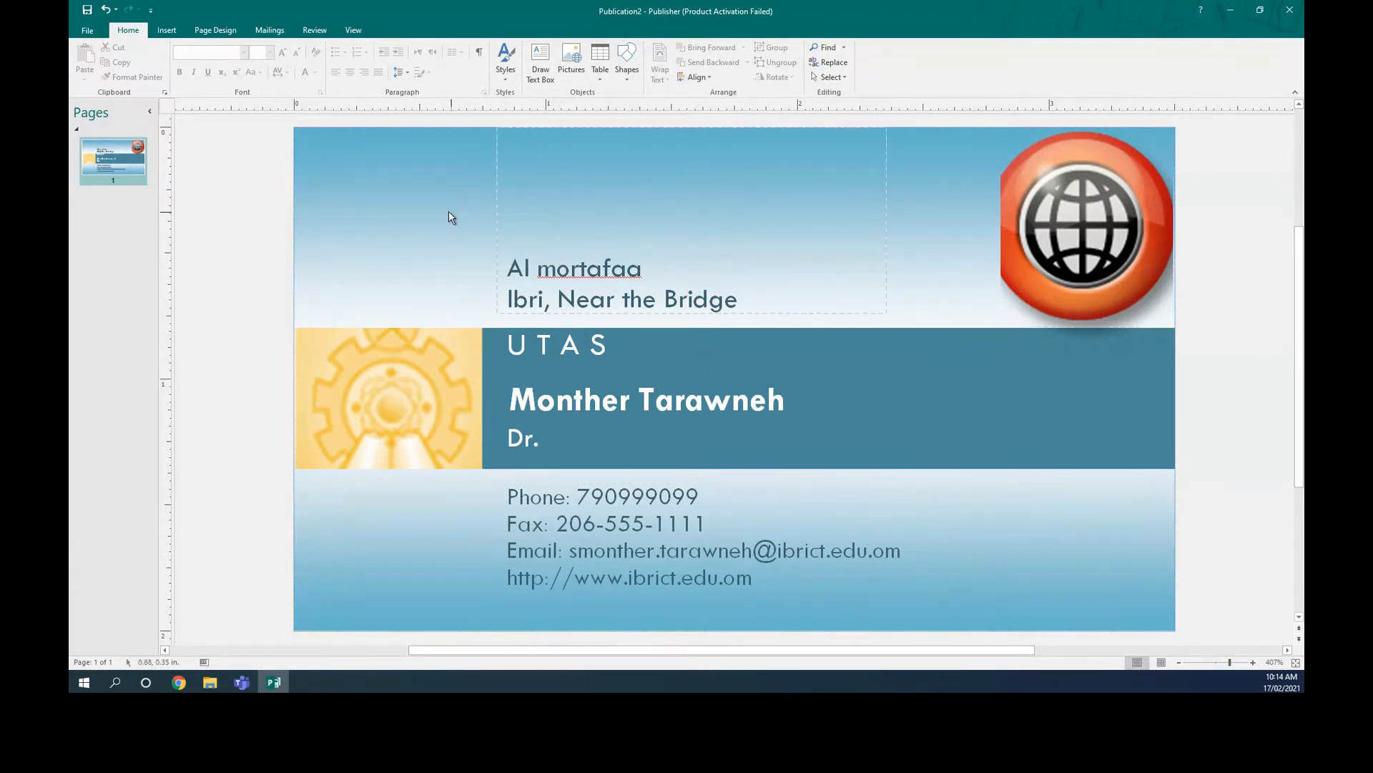
Delete the globe picture and place the gear logo in the card's upper-right corner at about 0.75 × 0.77 in
left_click(1066, 242)
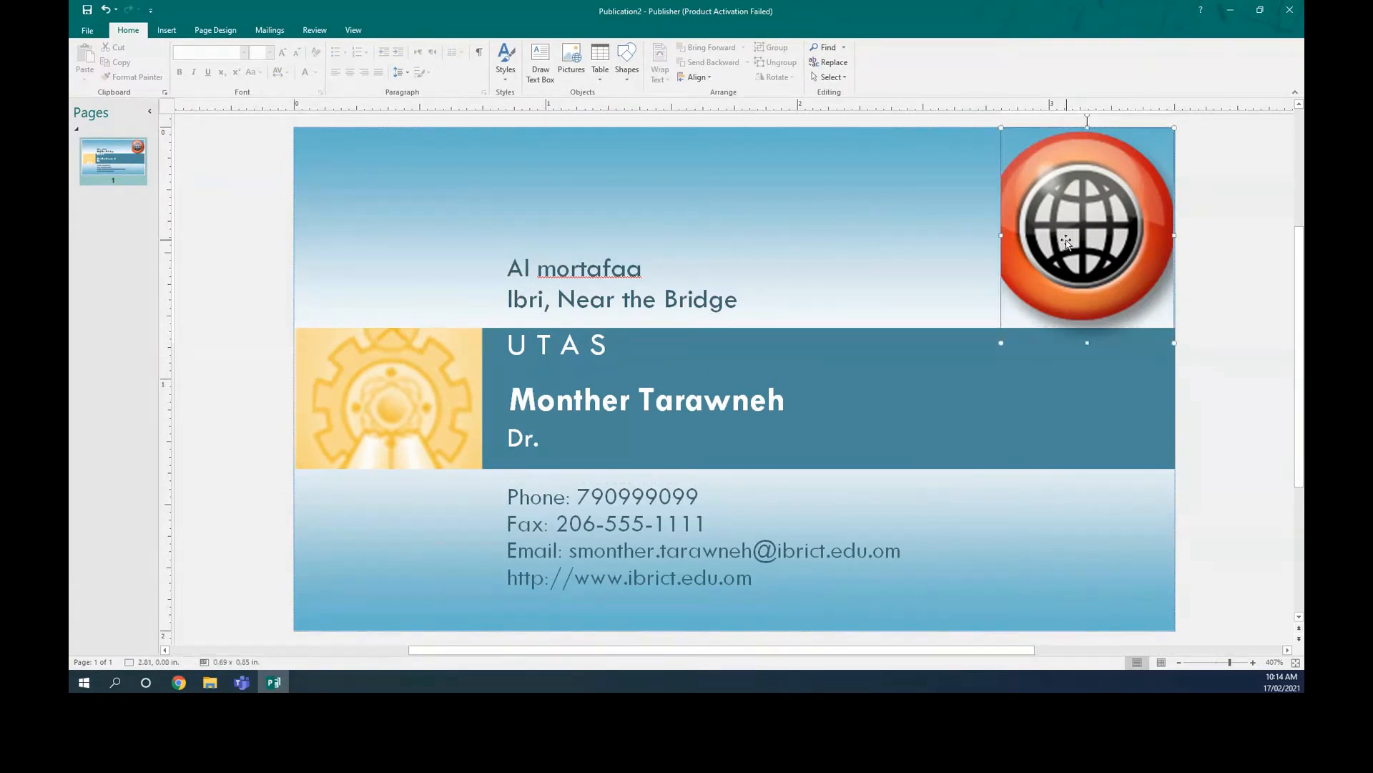
key("Delete")
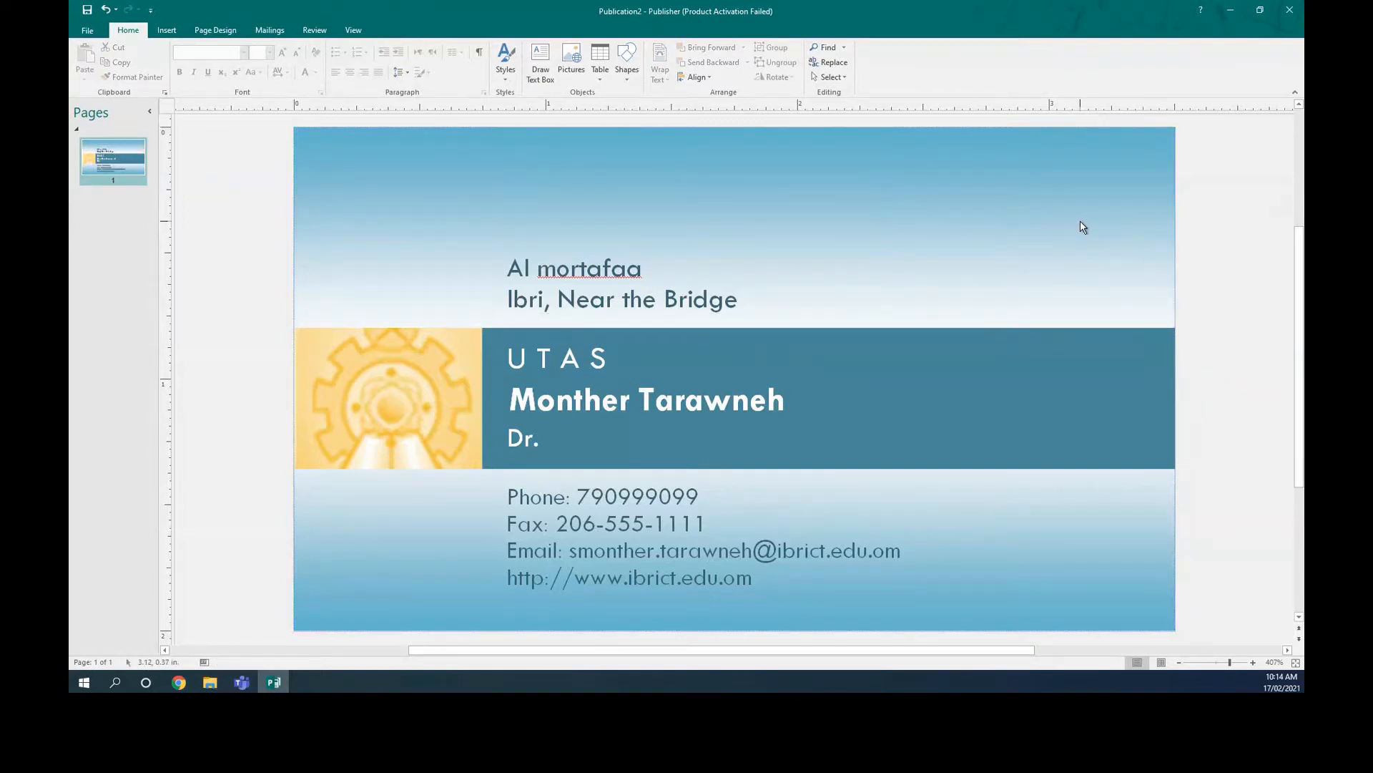
left_click_drag(371, 393, 1059, 205)
left_click_drag(1081, 272, 1078, 327)
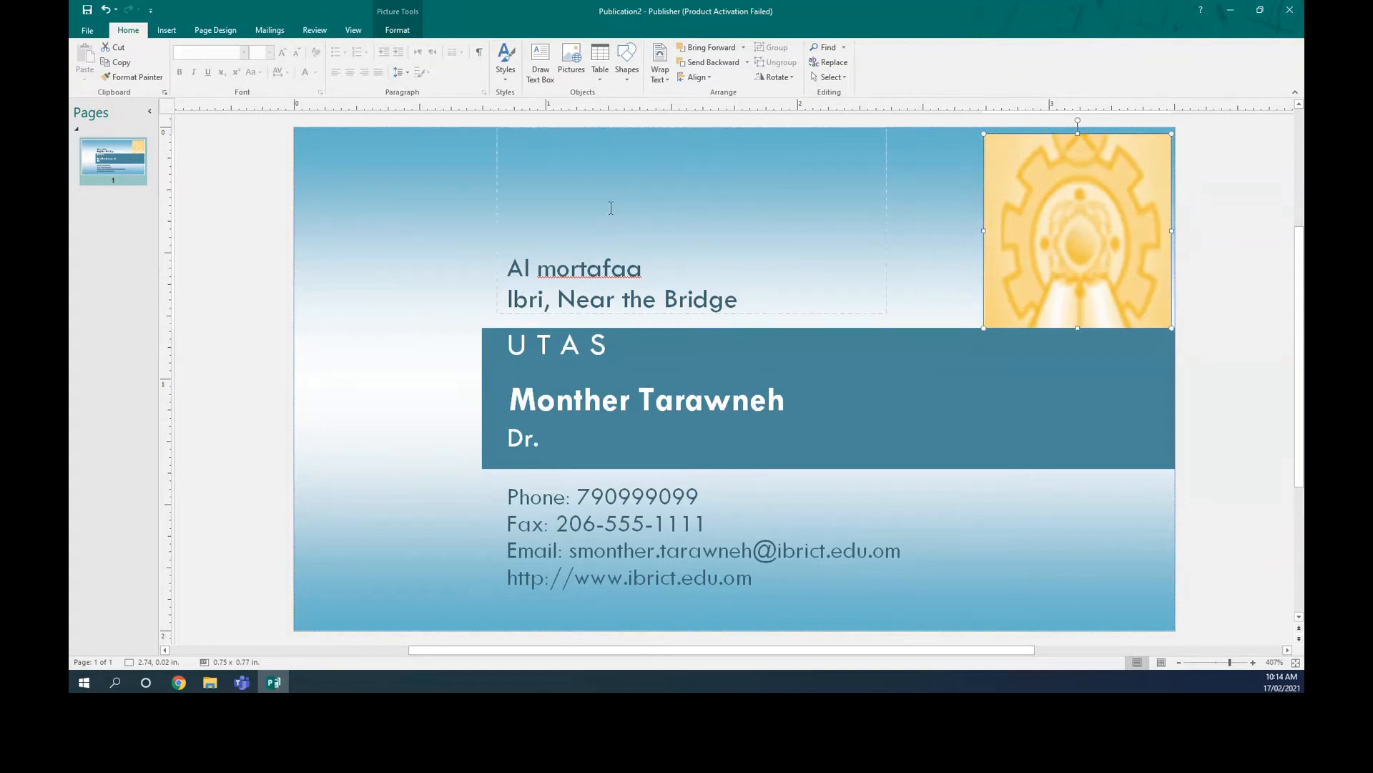
Insert the portrait photo me.jpg from the Pictures folder on the card
left_click(167, 31)
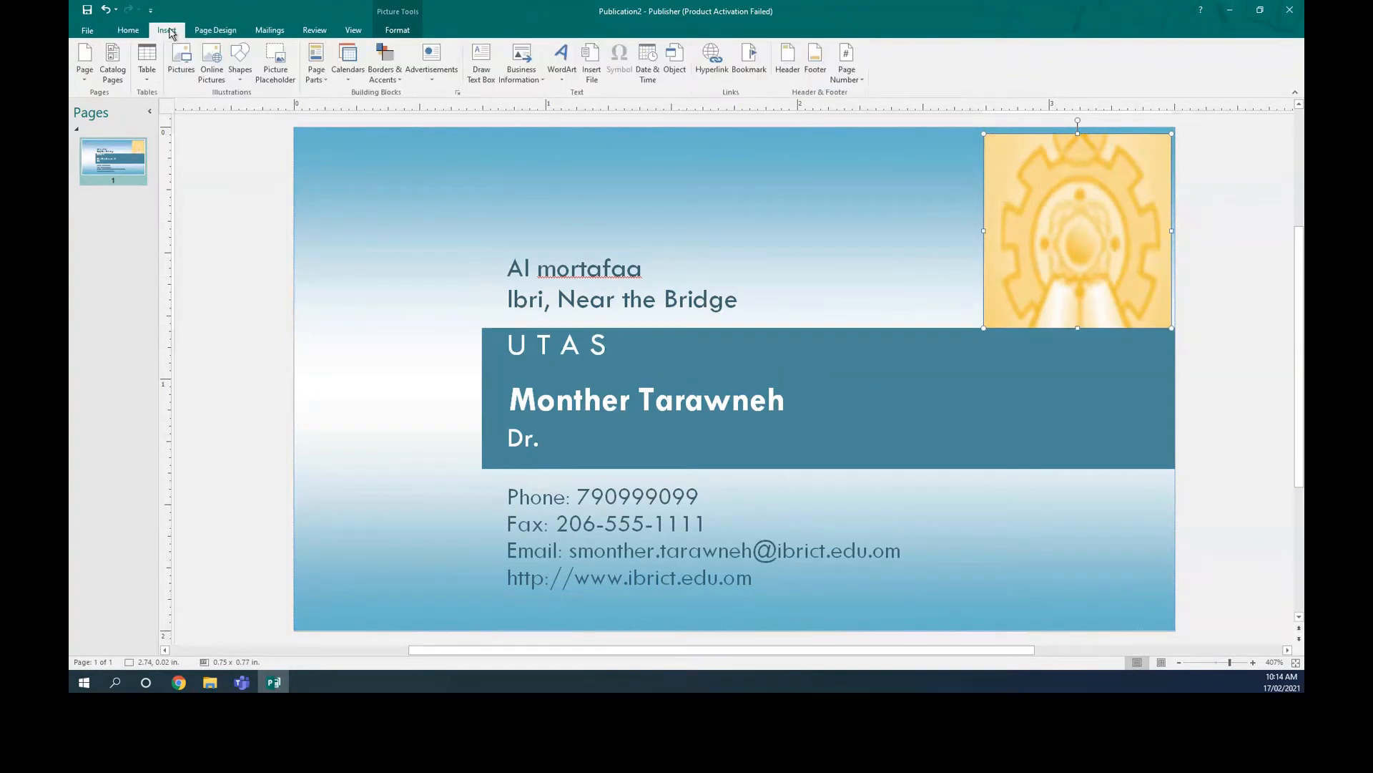
left_click(189, 77)
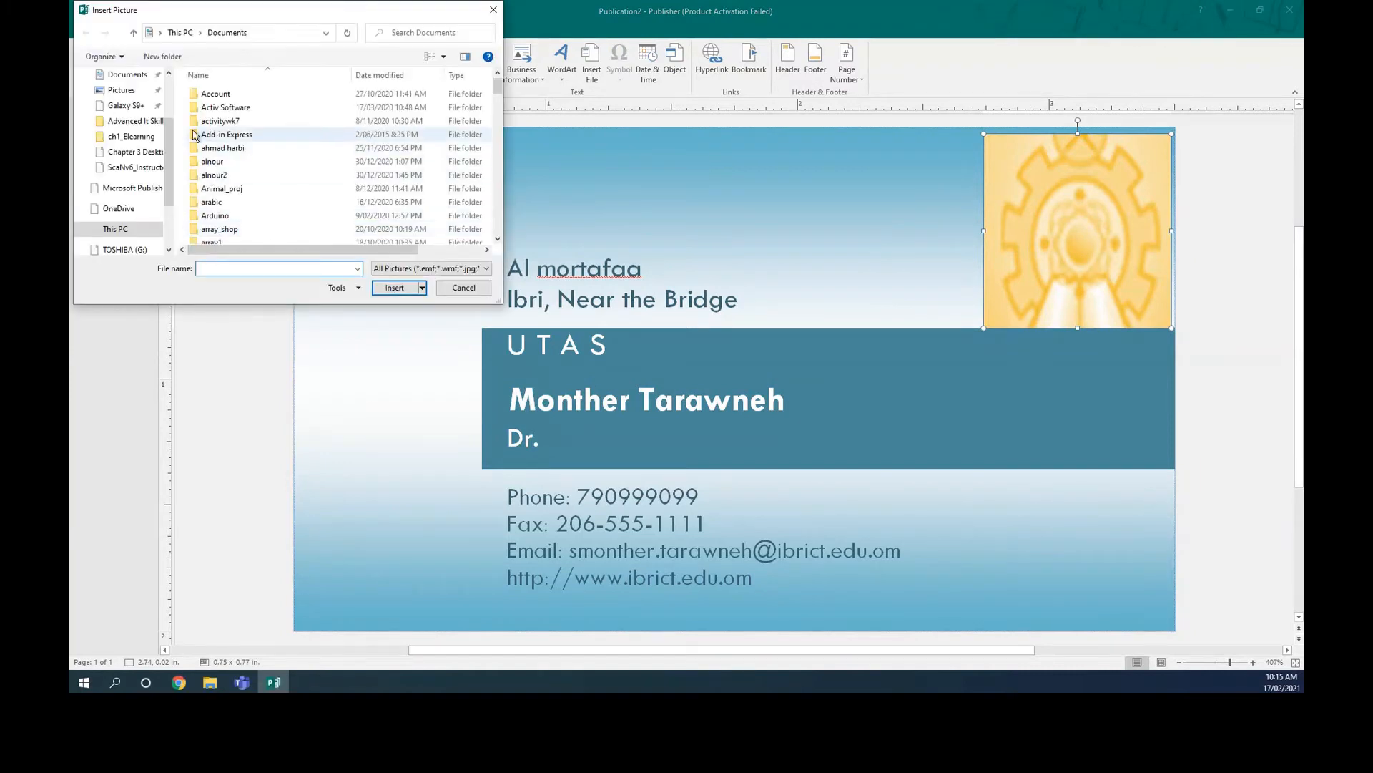
scroll(161, 143, "up", 2)
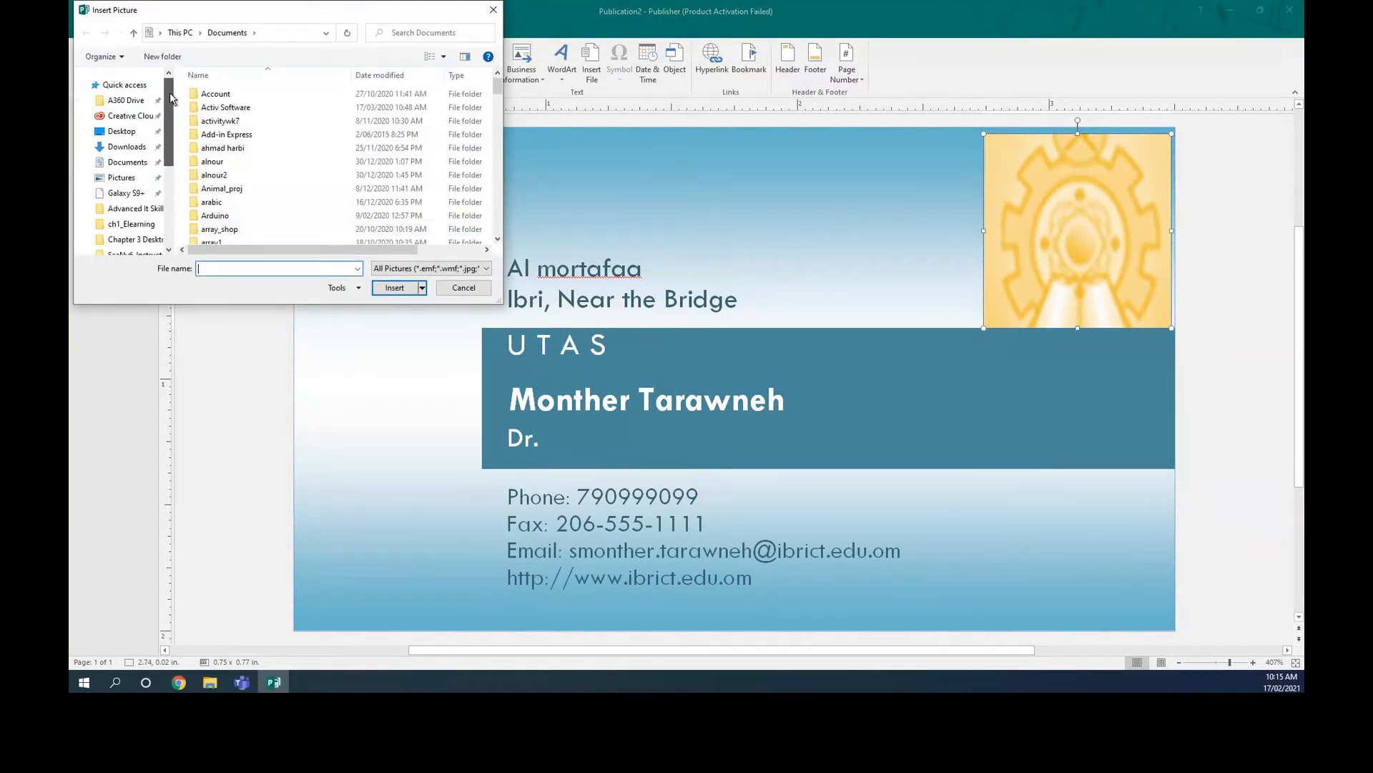
left_click(132, 184)
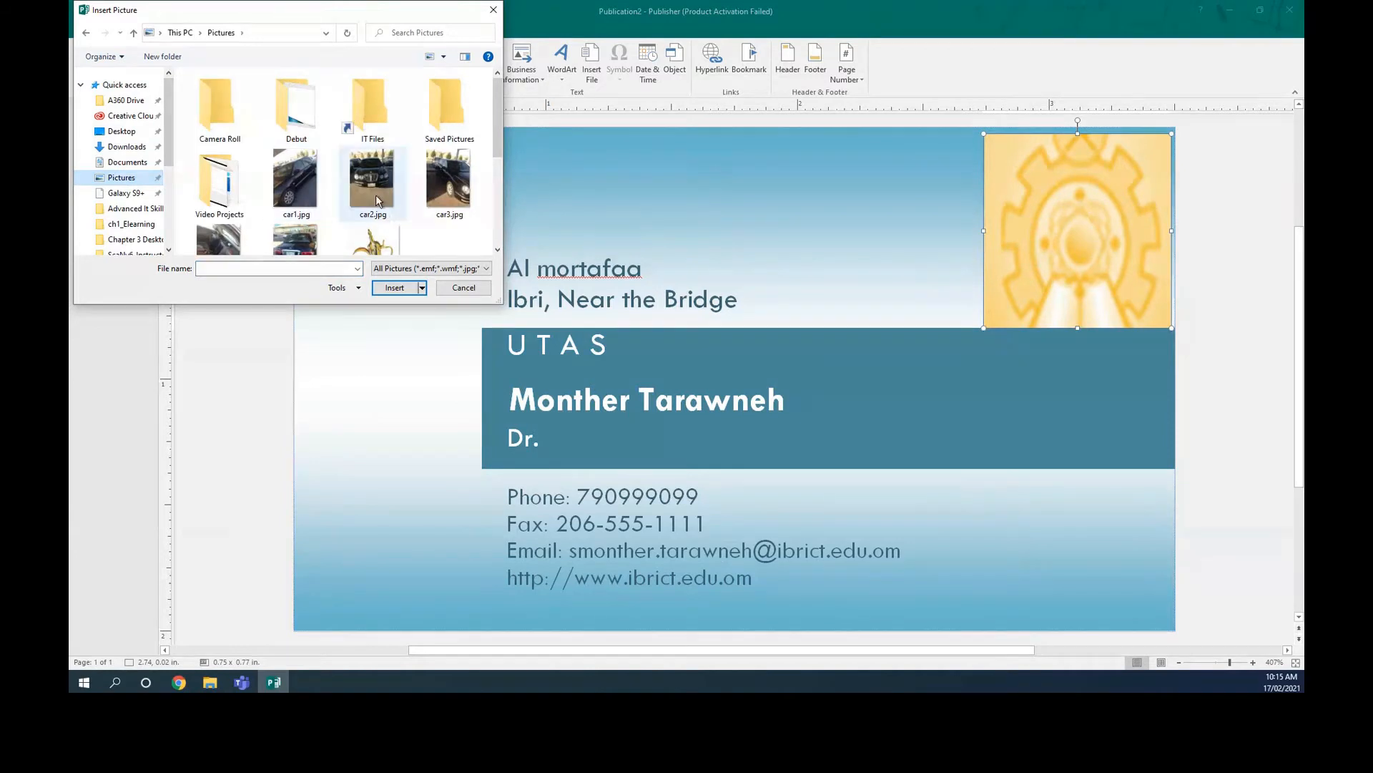
scroll(386, 204, "down", 2)
left_click(428, 206)
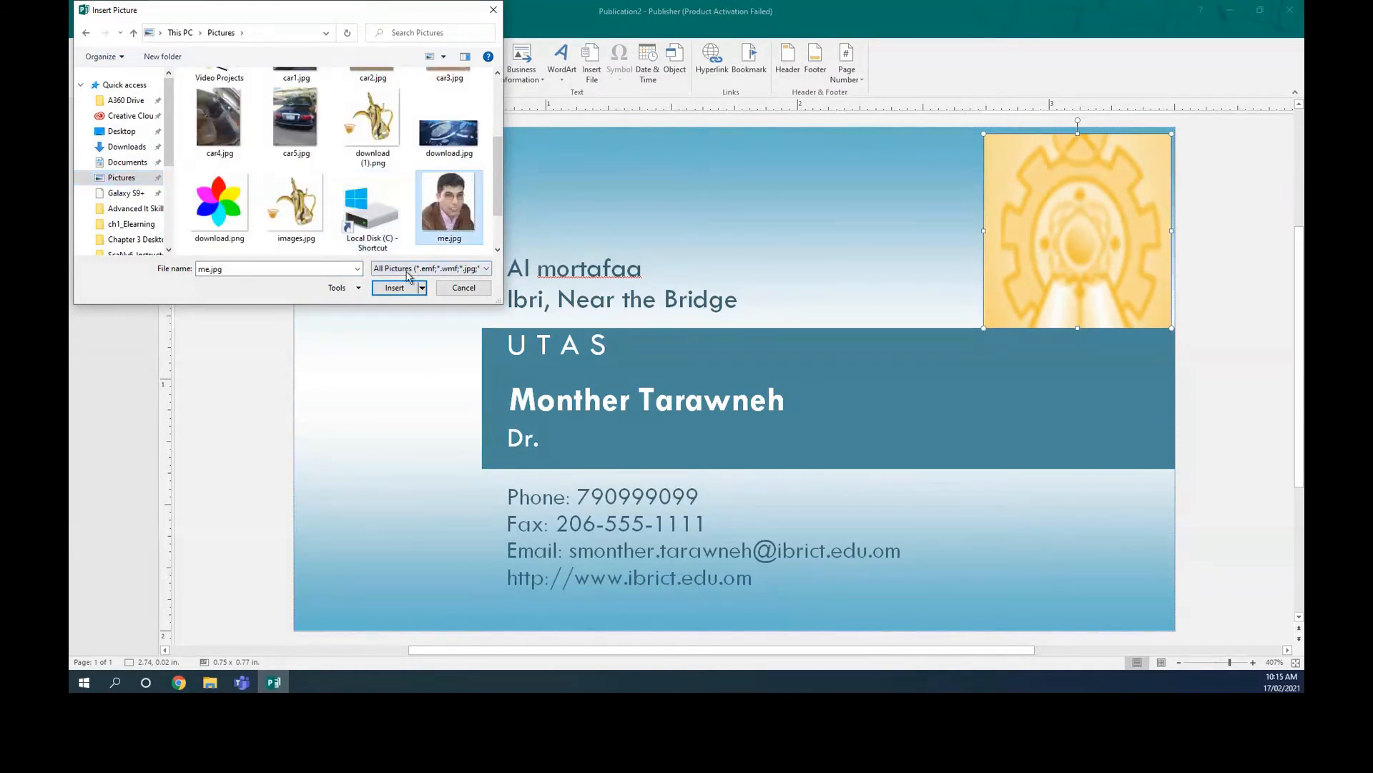
left_click(399, 292)
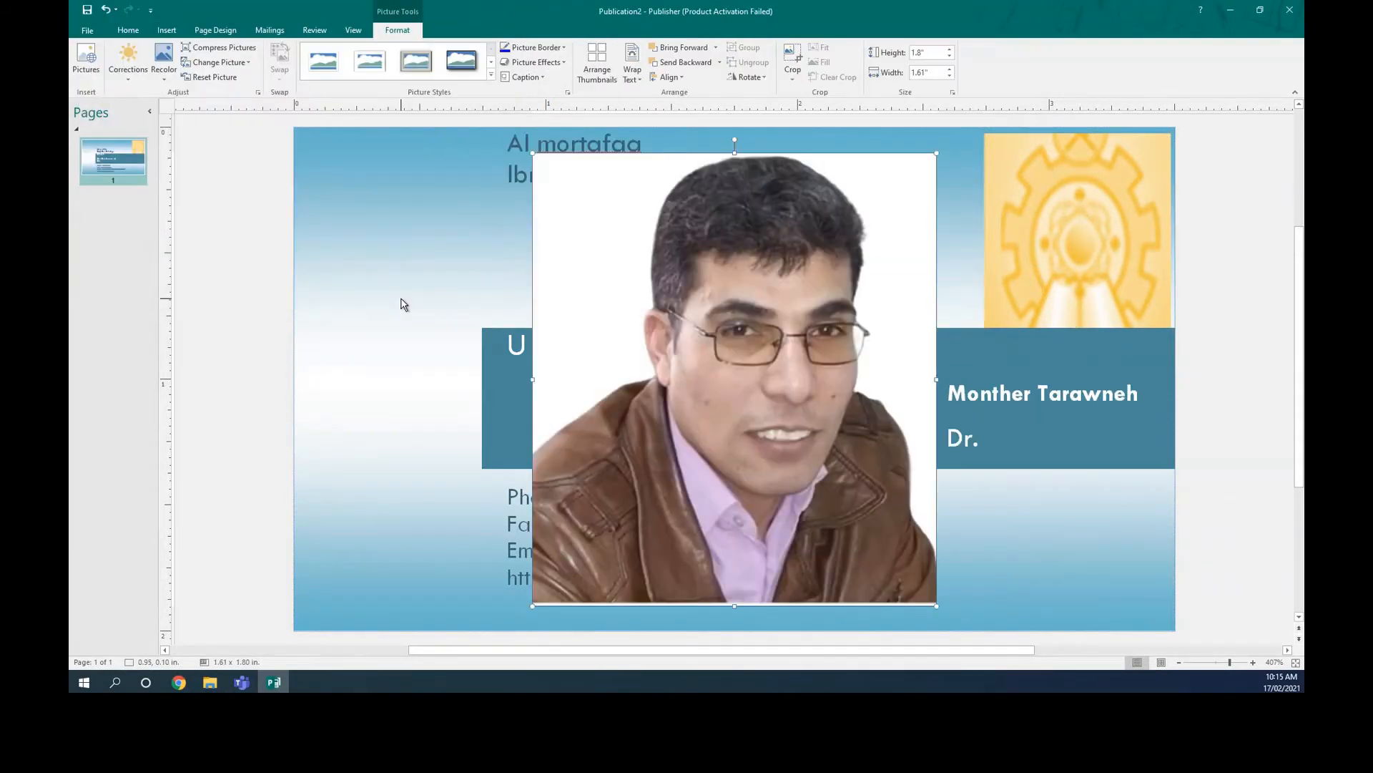
Shrink the portrait photo and position it in the empty space just left of the card's blue band
left_click_drag(533, 153, 806, 459)
left_click_drag(862, 535, 425, 381)
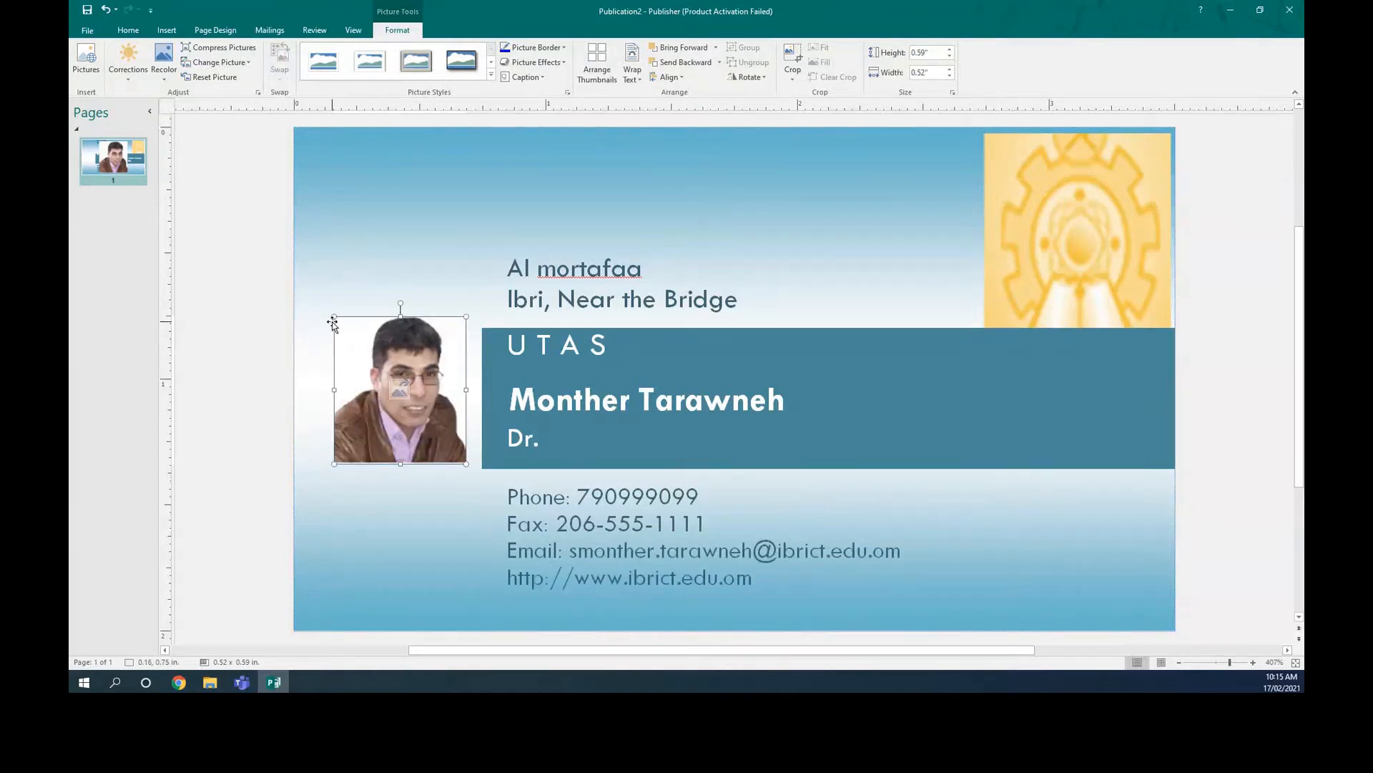
left_click_drag(334, 316, 300, 314)
left_click_drag(384, 384, 398, 383)
left_click(440, 568)
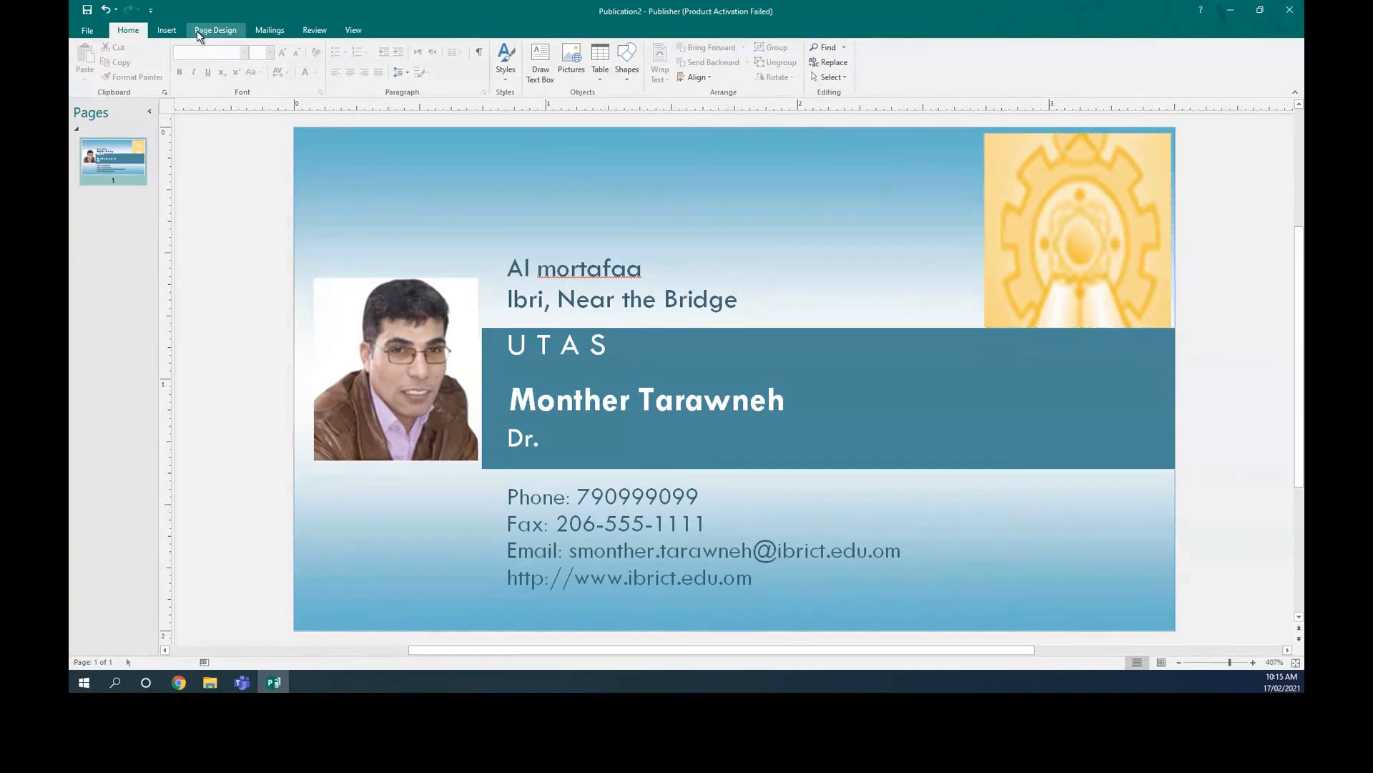
left_click(166, 30)
left_click(183, 60)
left_click_drag(170, 189, 178, 238)
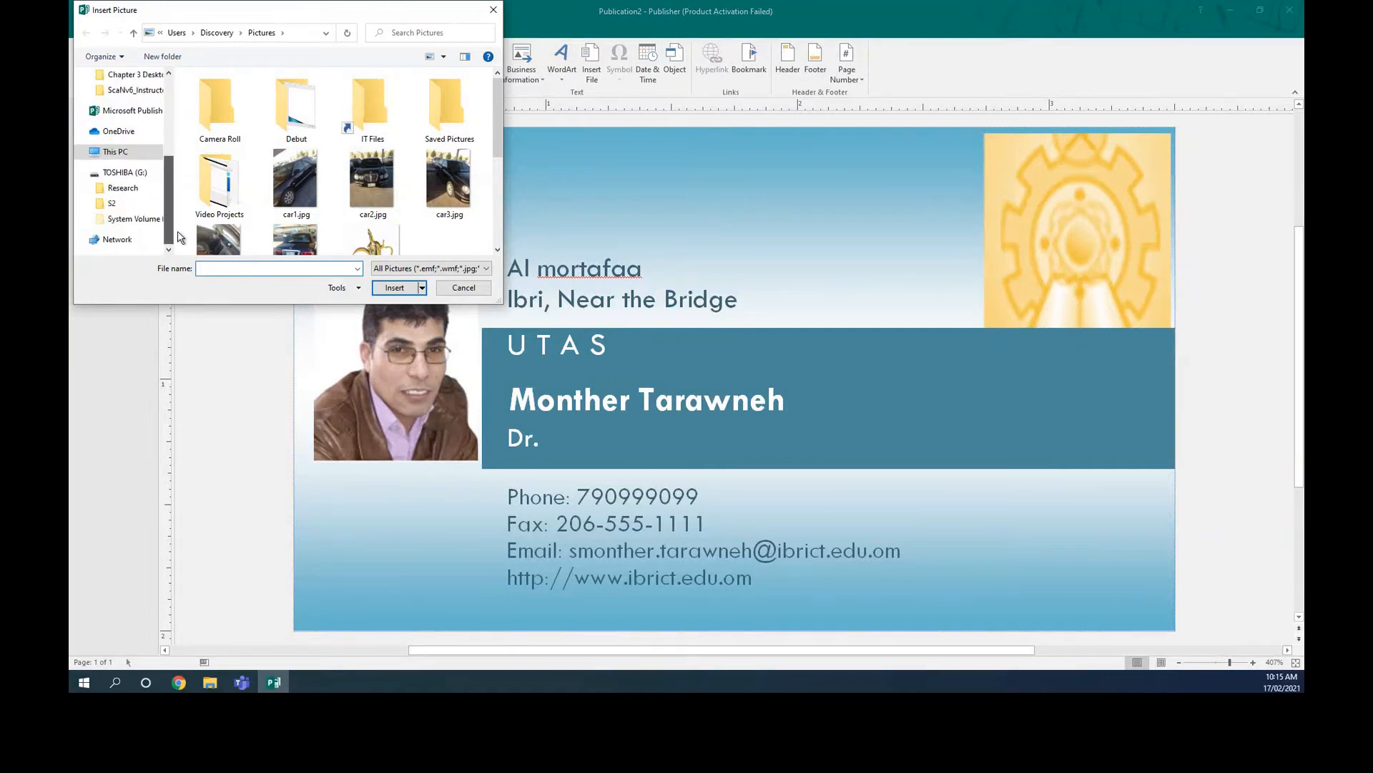
left_click(113, 206)
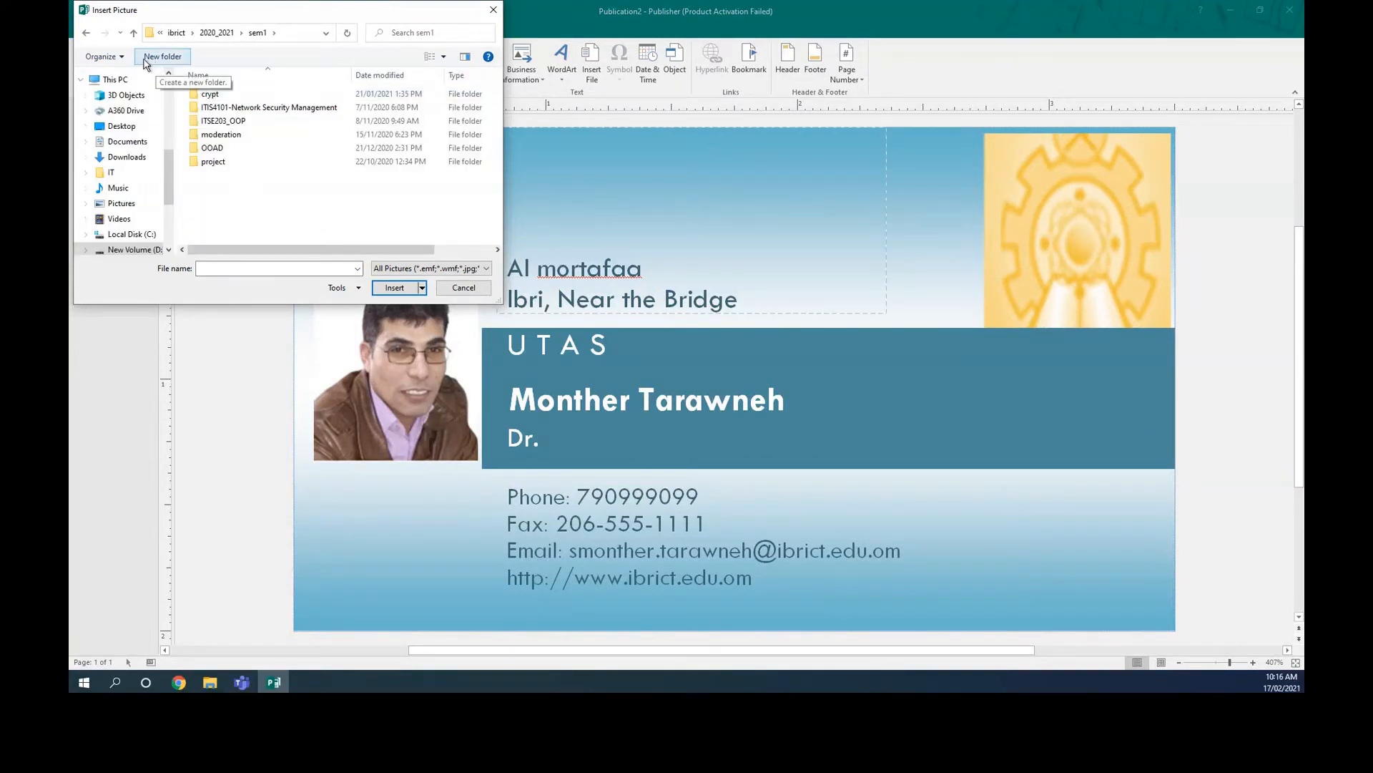
left_click(134, 34)
left_click(133, 34)
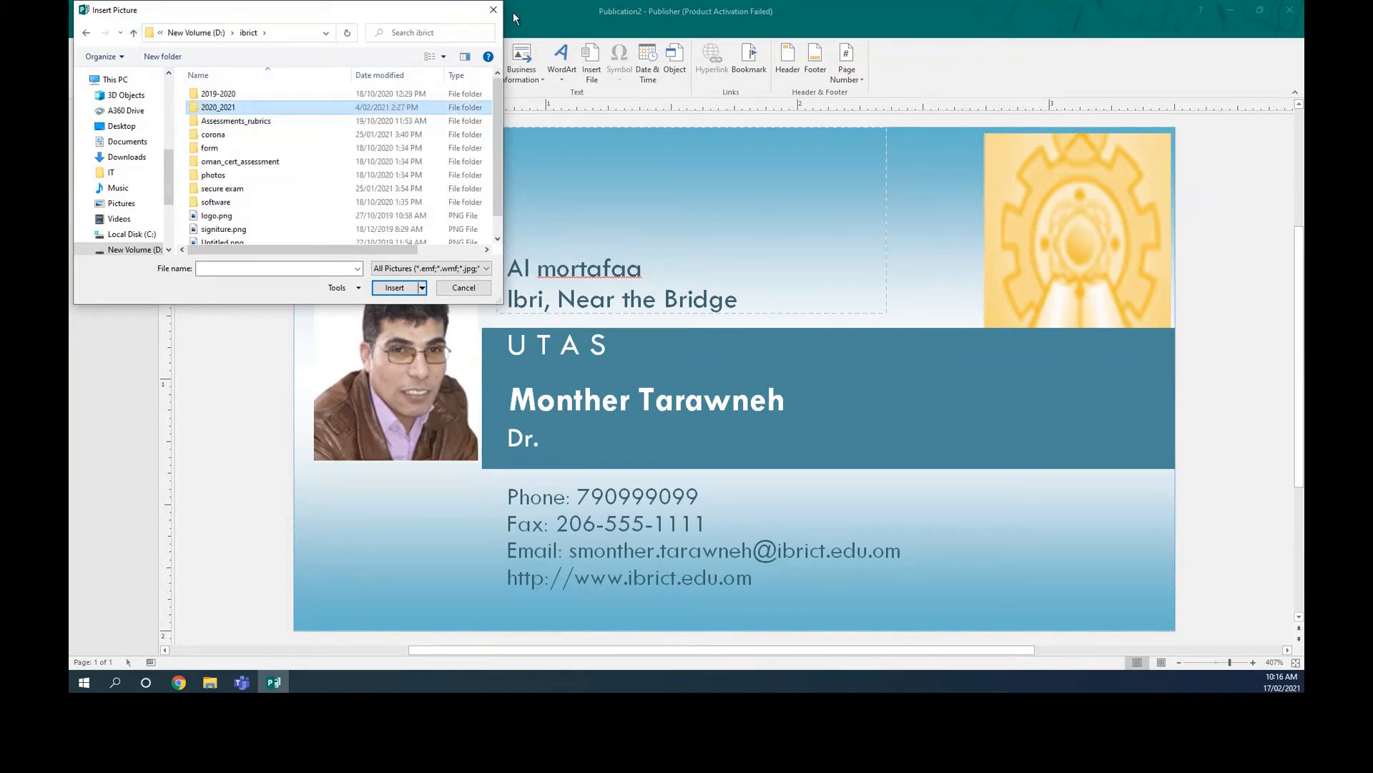
Switch to Chrome and search Google in a new tab for "uversity of technology and applied science"
left_click(179, 682)
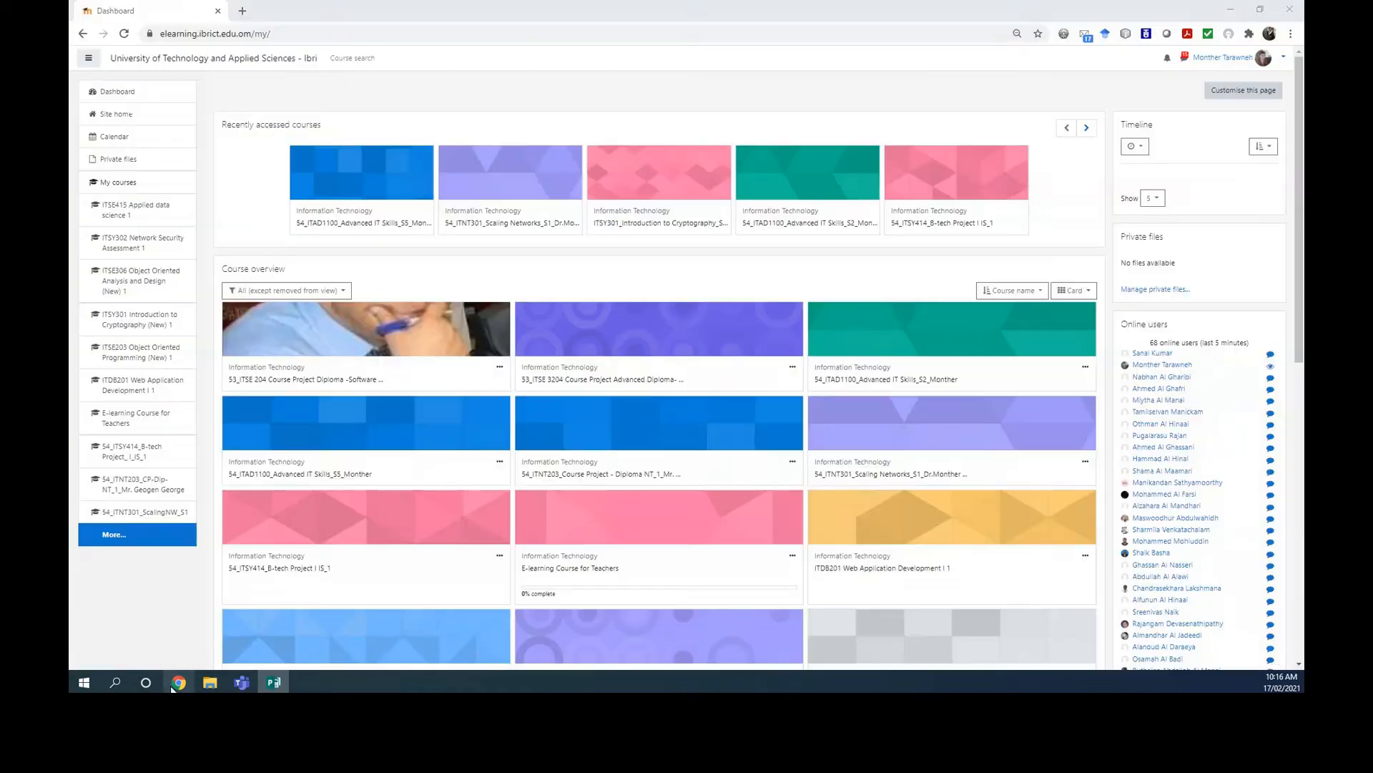
left_click(242, 12)
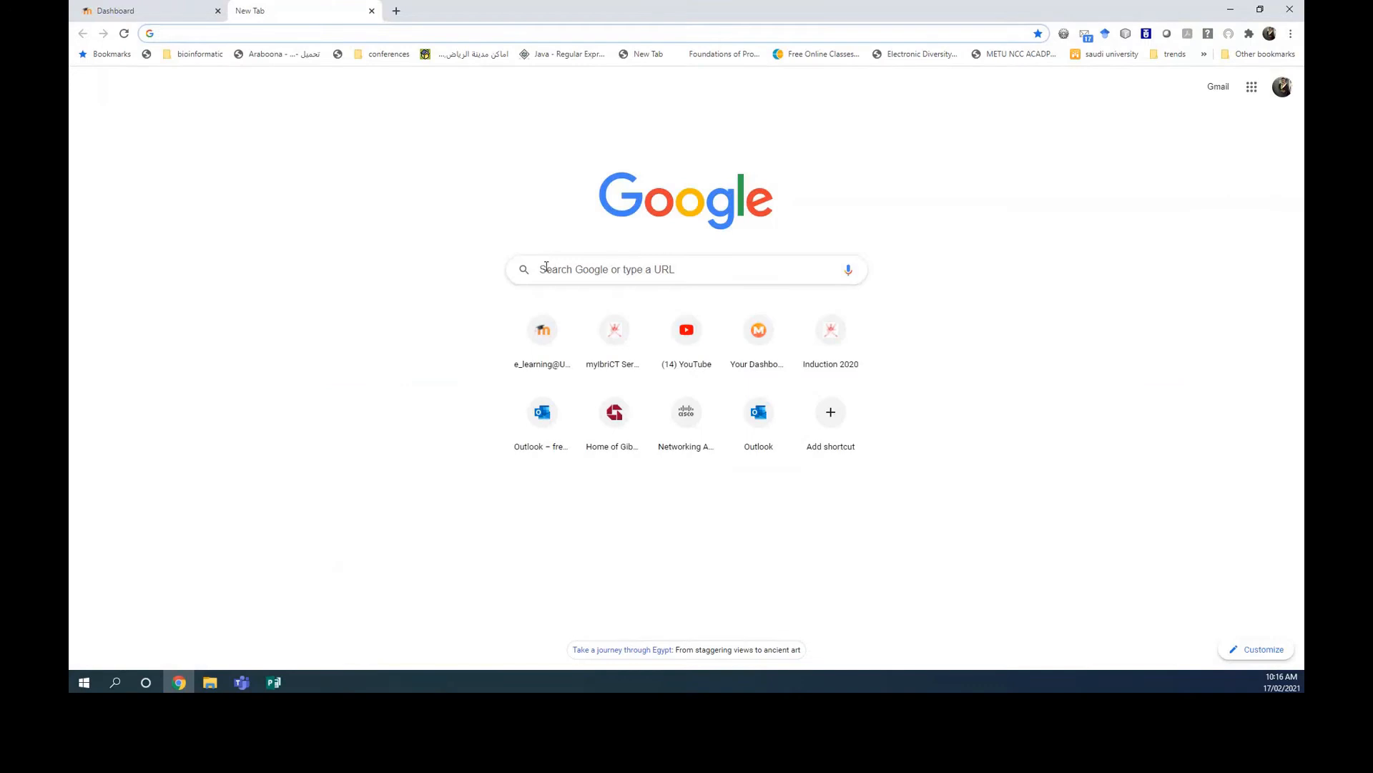
left_click(579, 267)
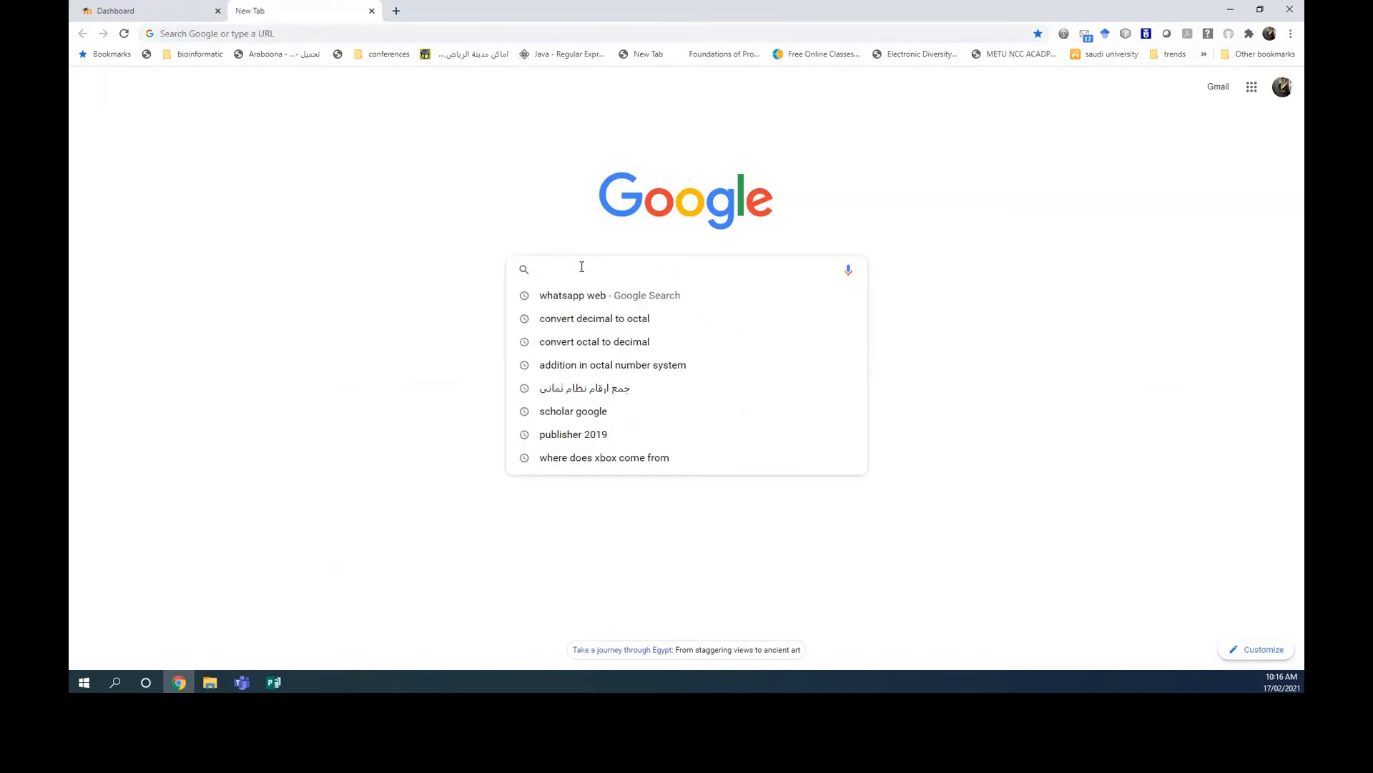
type("uver")
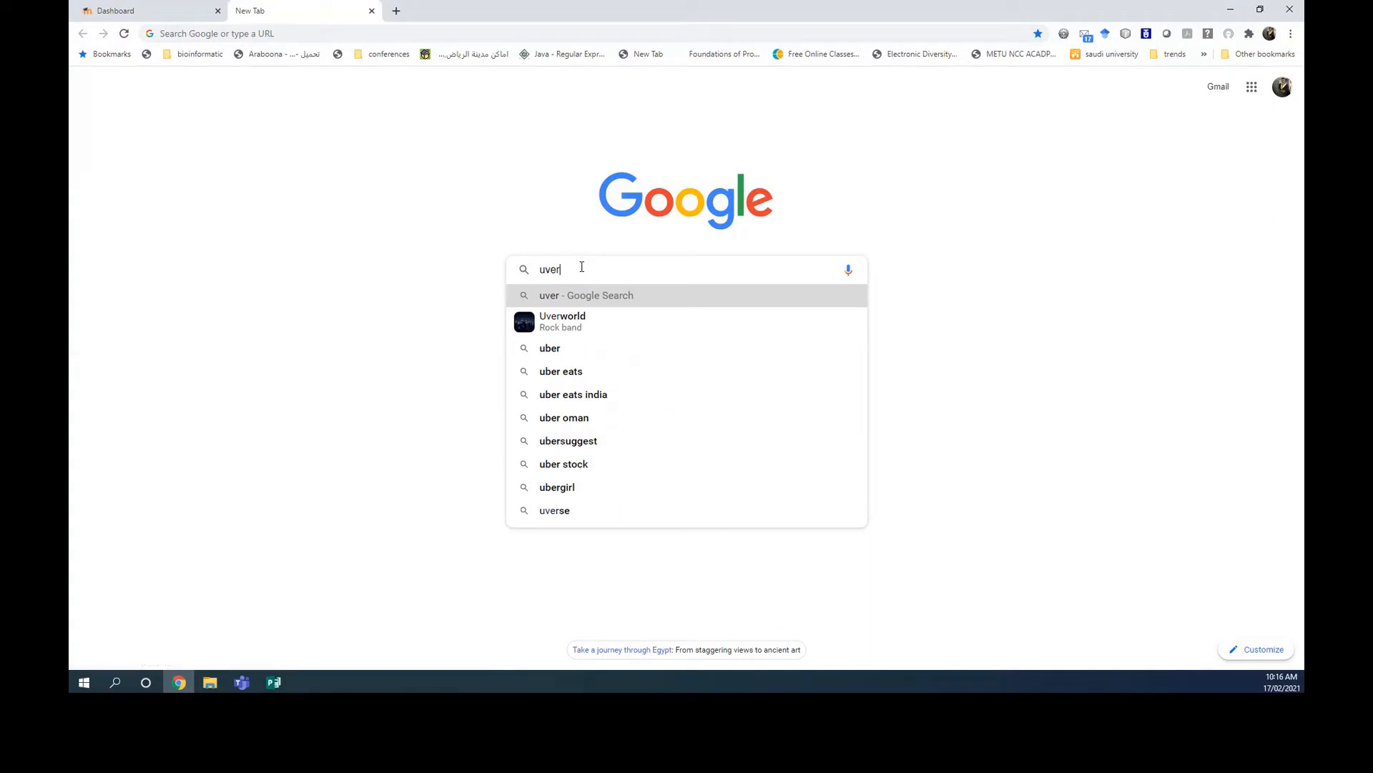
type("s")
key("BackSpace")
key("BackSpace")
type("rsity of ")
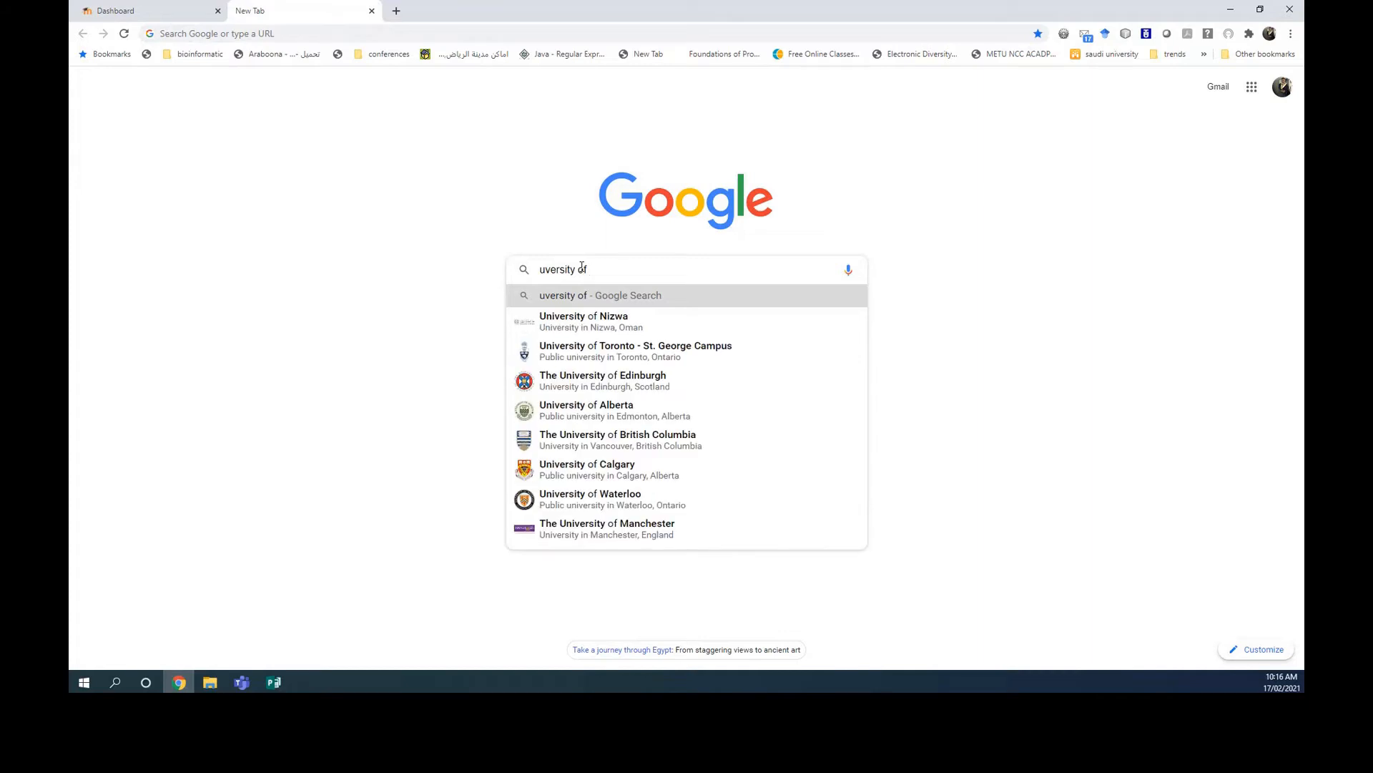
type("technolo")
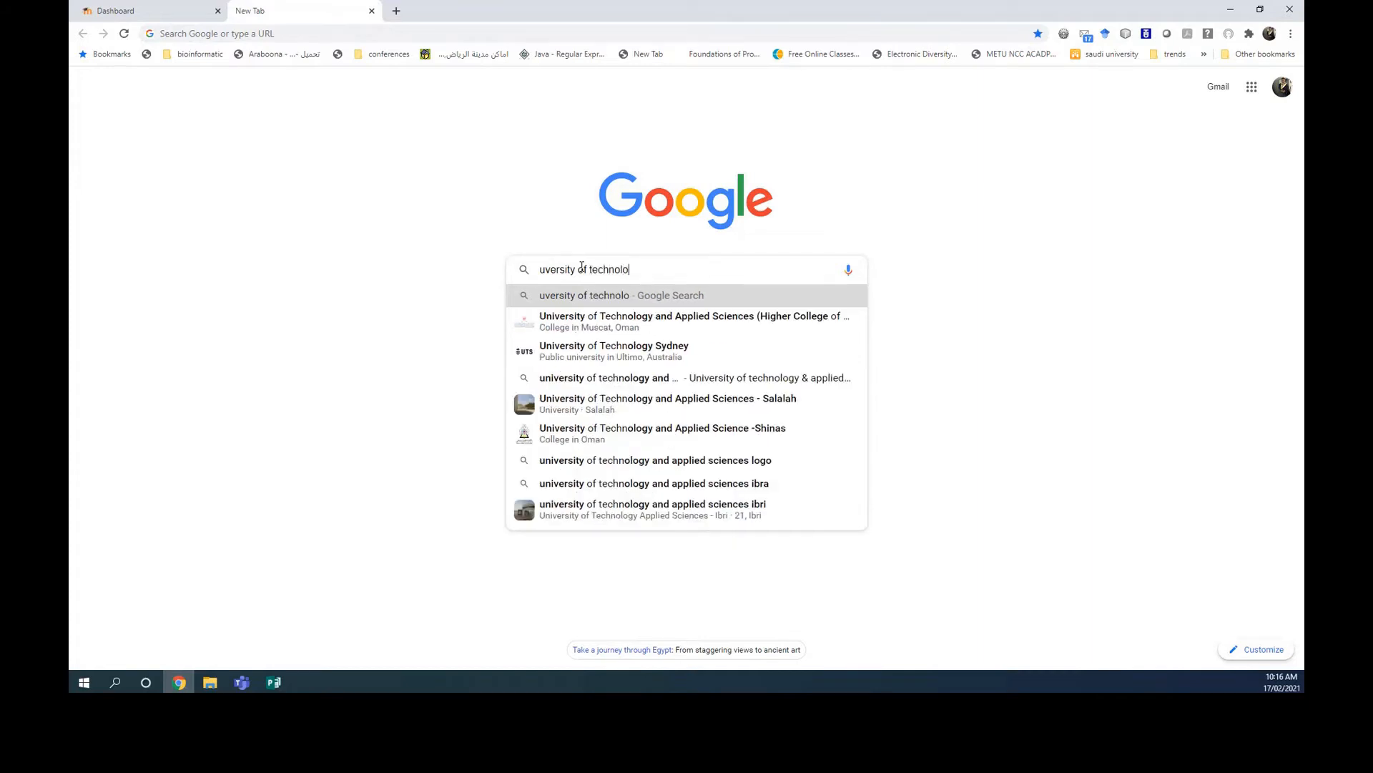
type("gy and appl")
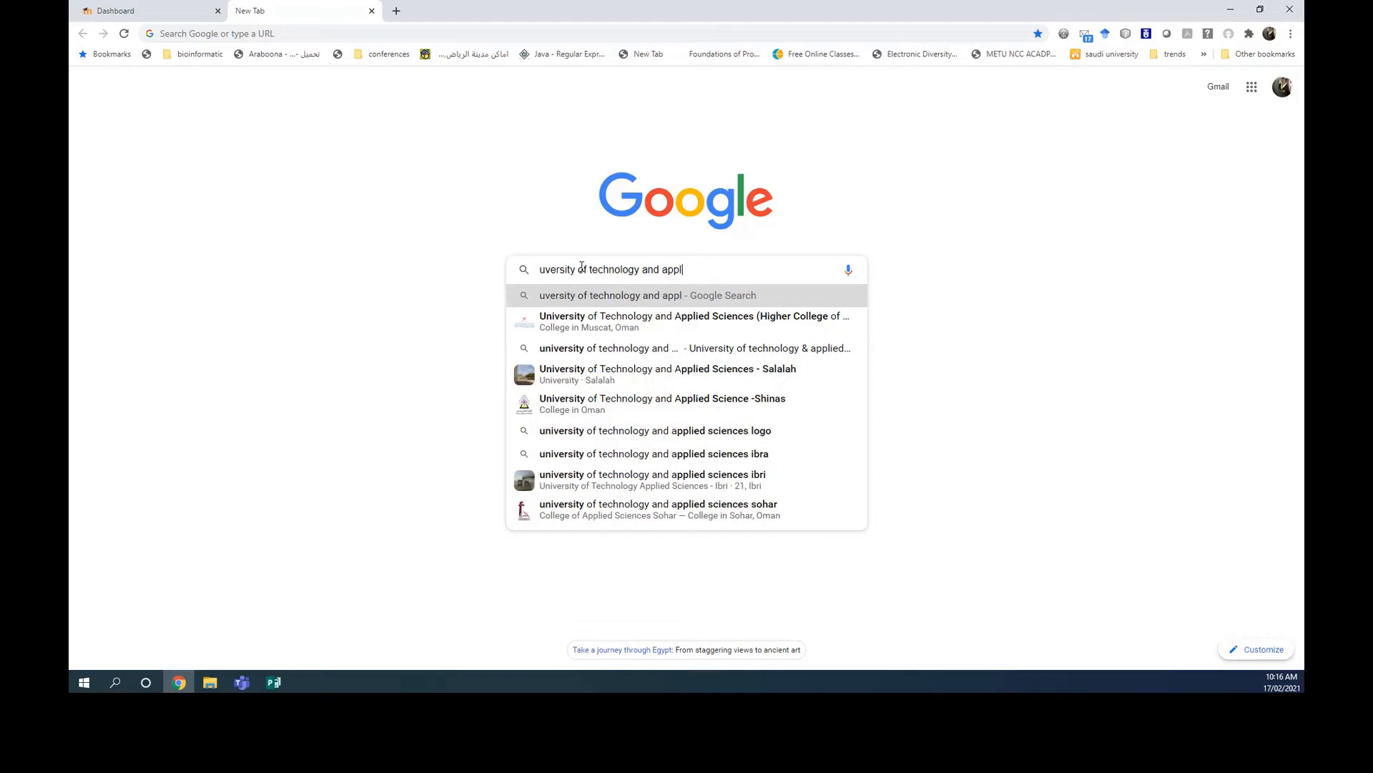
type("ied science")
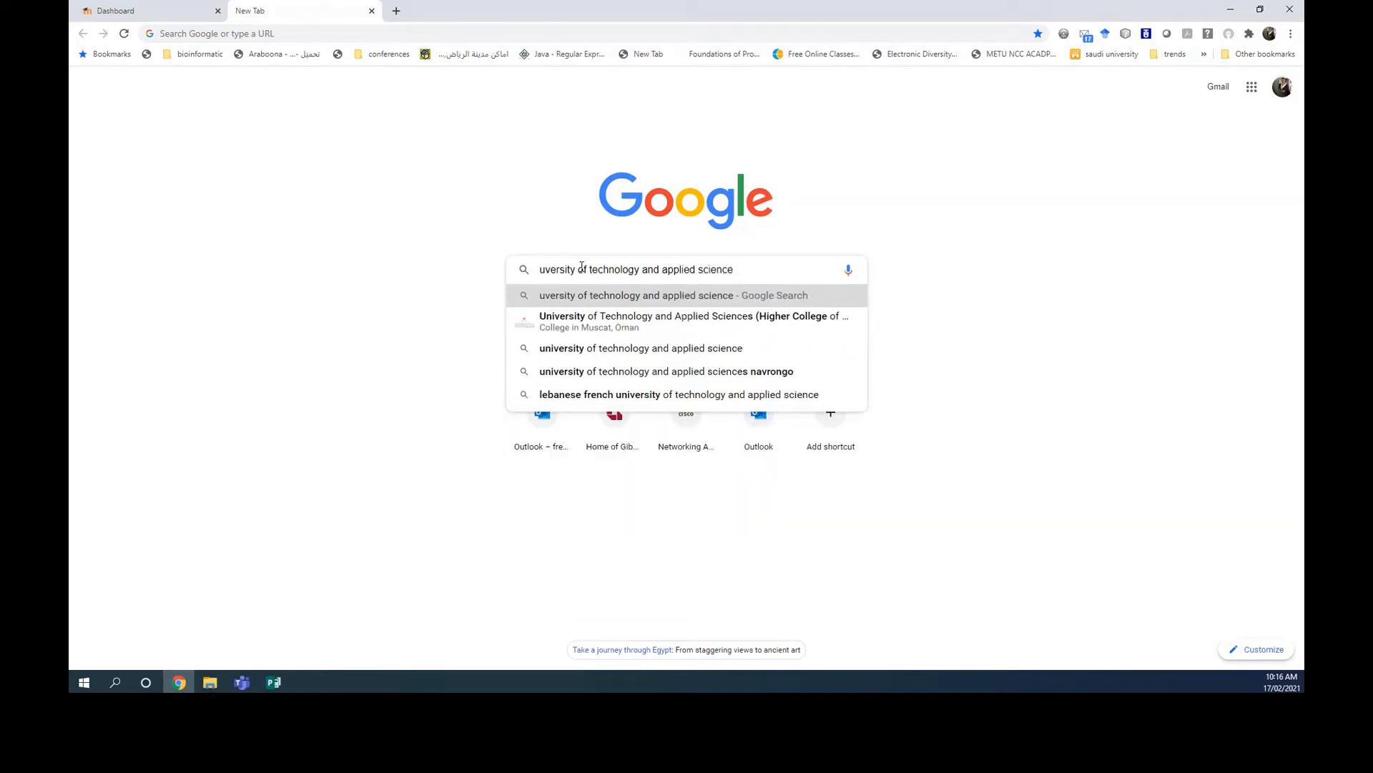
key("Return")
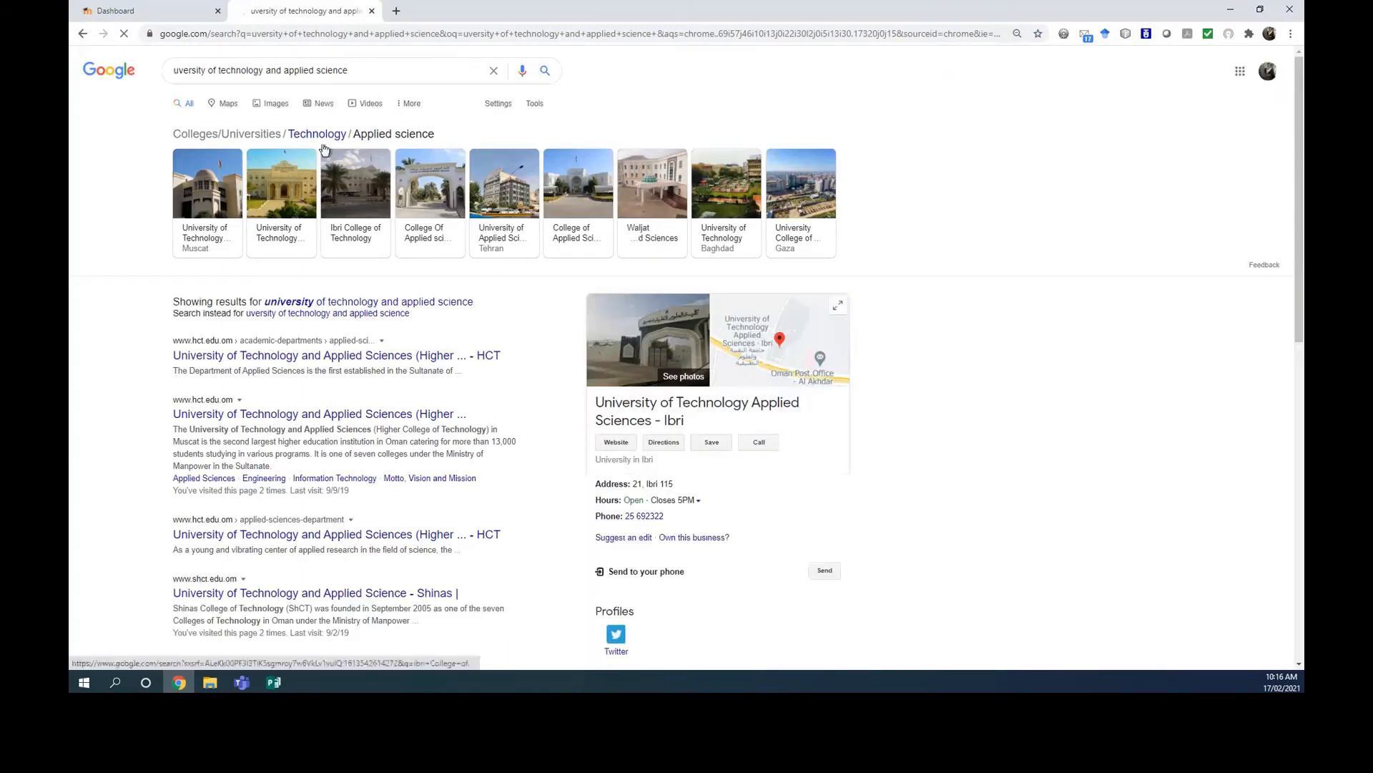
Show the image results and refine the query to "university of technology and applied science ibri"
left_click(275, 106)
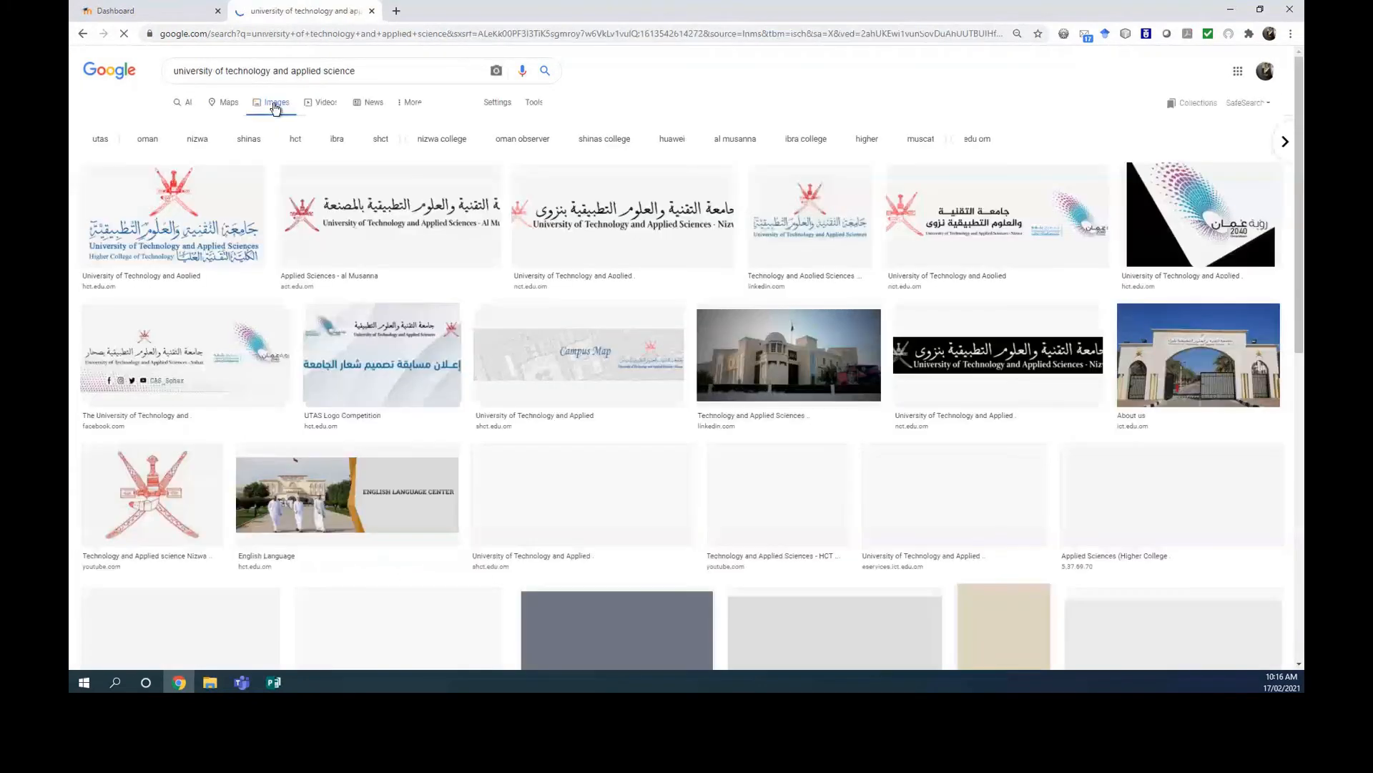
left_click(383, 71)
type("ibri")
key("Return")
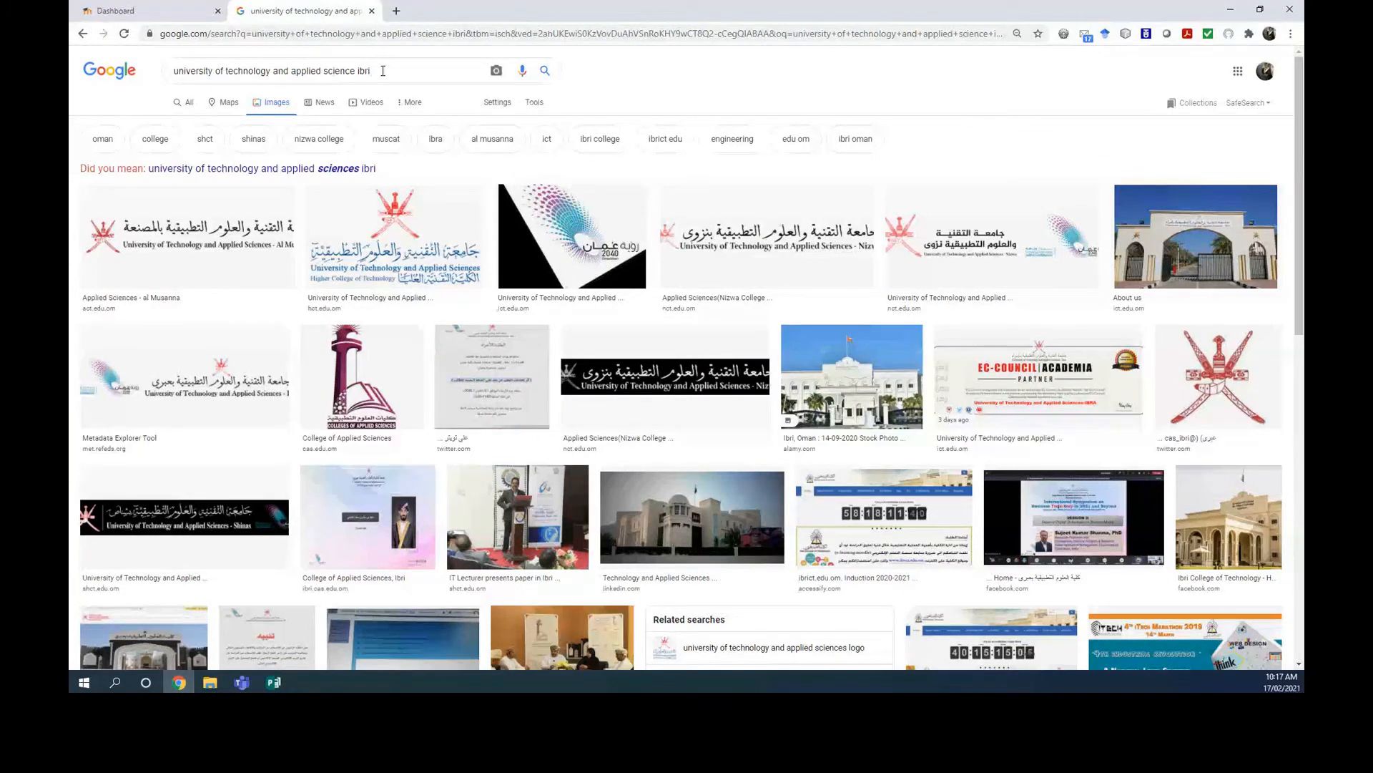
Copy the Ibri university logo banner from the "Metadata Explorer Tool" image result
left_click(227, 369)
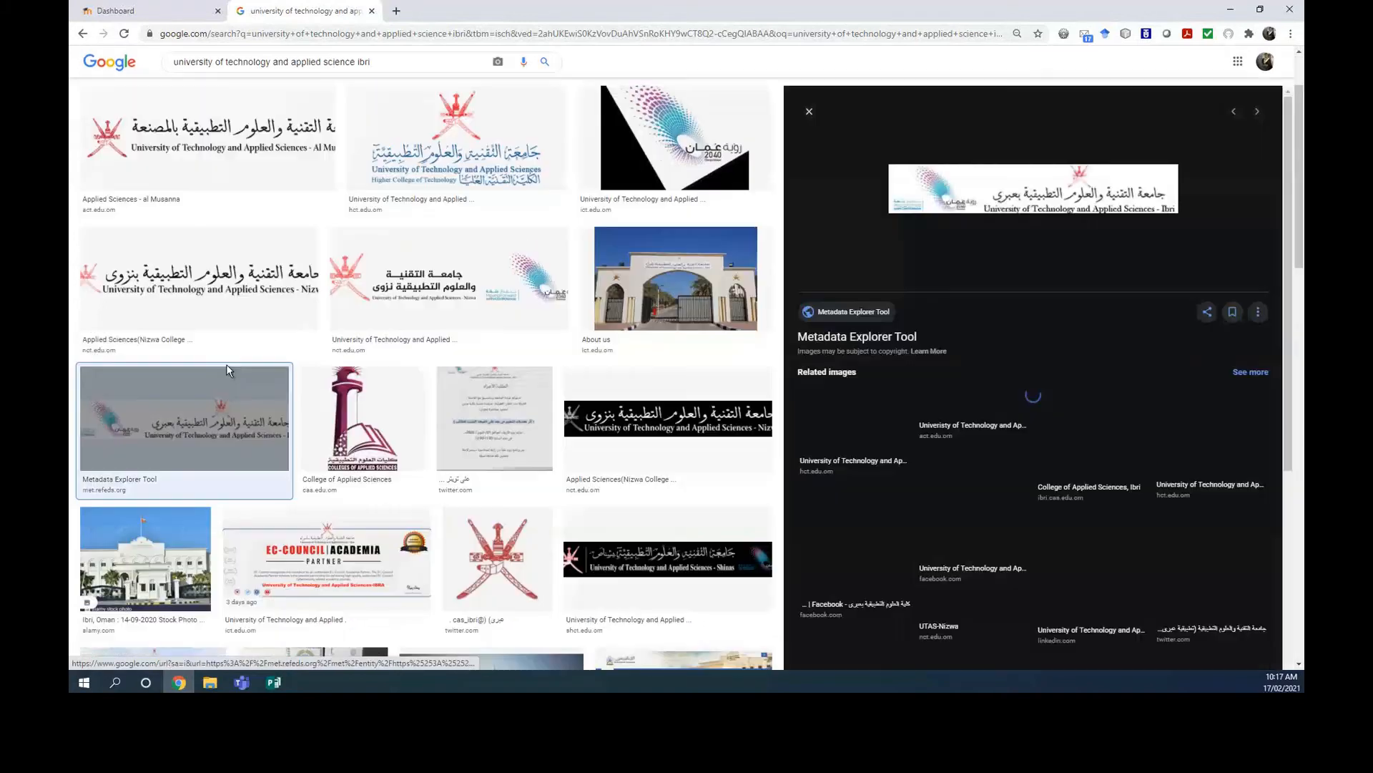
right_click(993, 199)
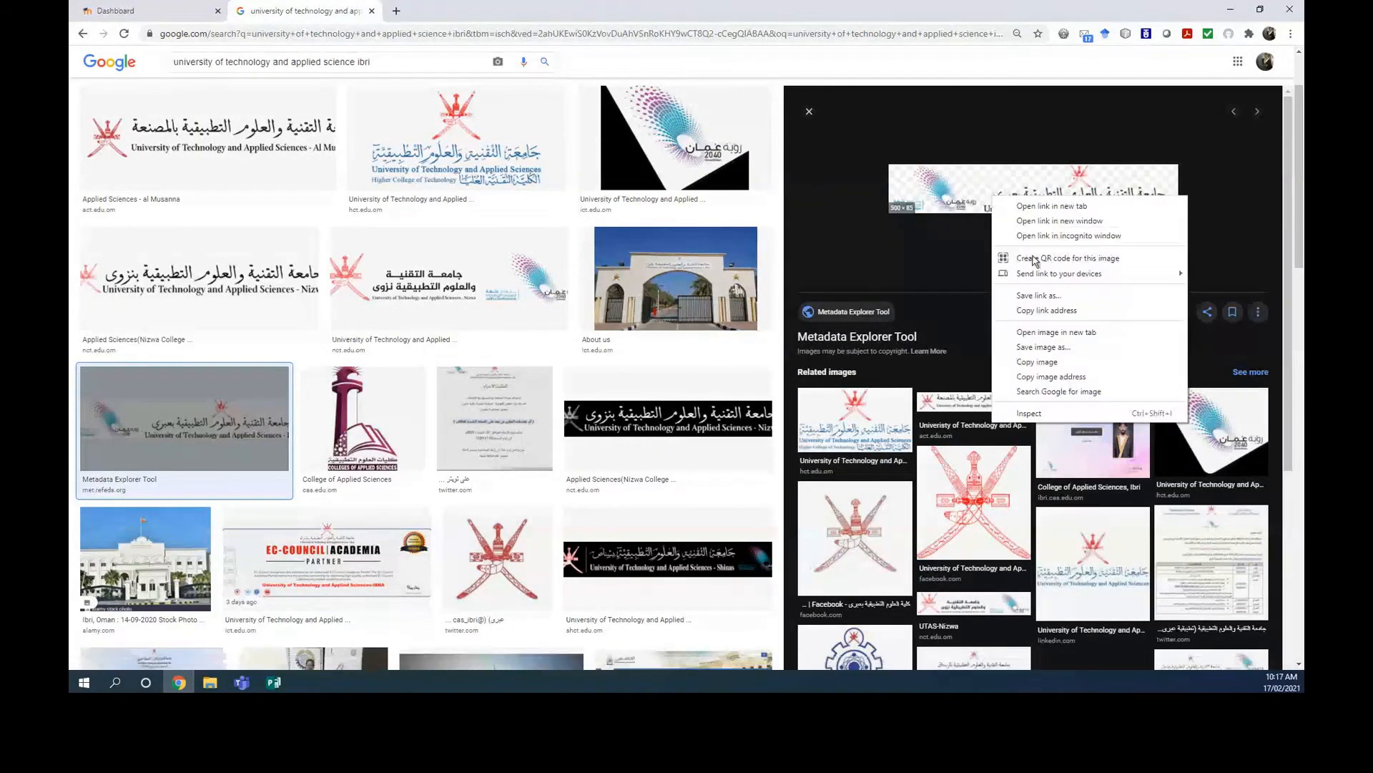
left_click(1063, 363)
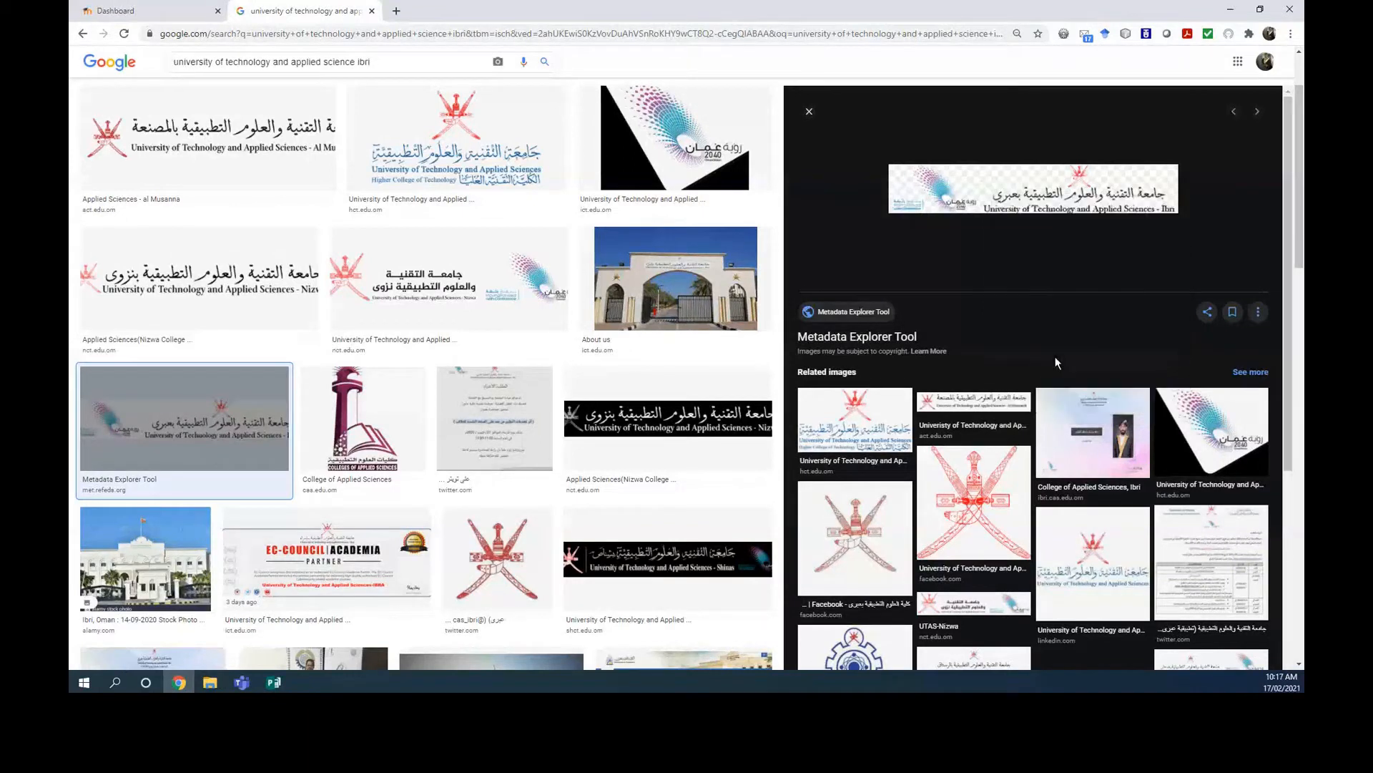
Switch to Publisher, abandon the picture file insertion and paste the copied university logo banner onto the business card
left_click(278, 686)
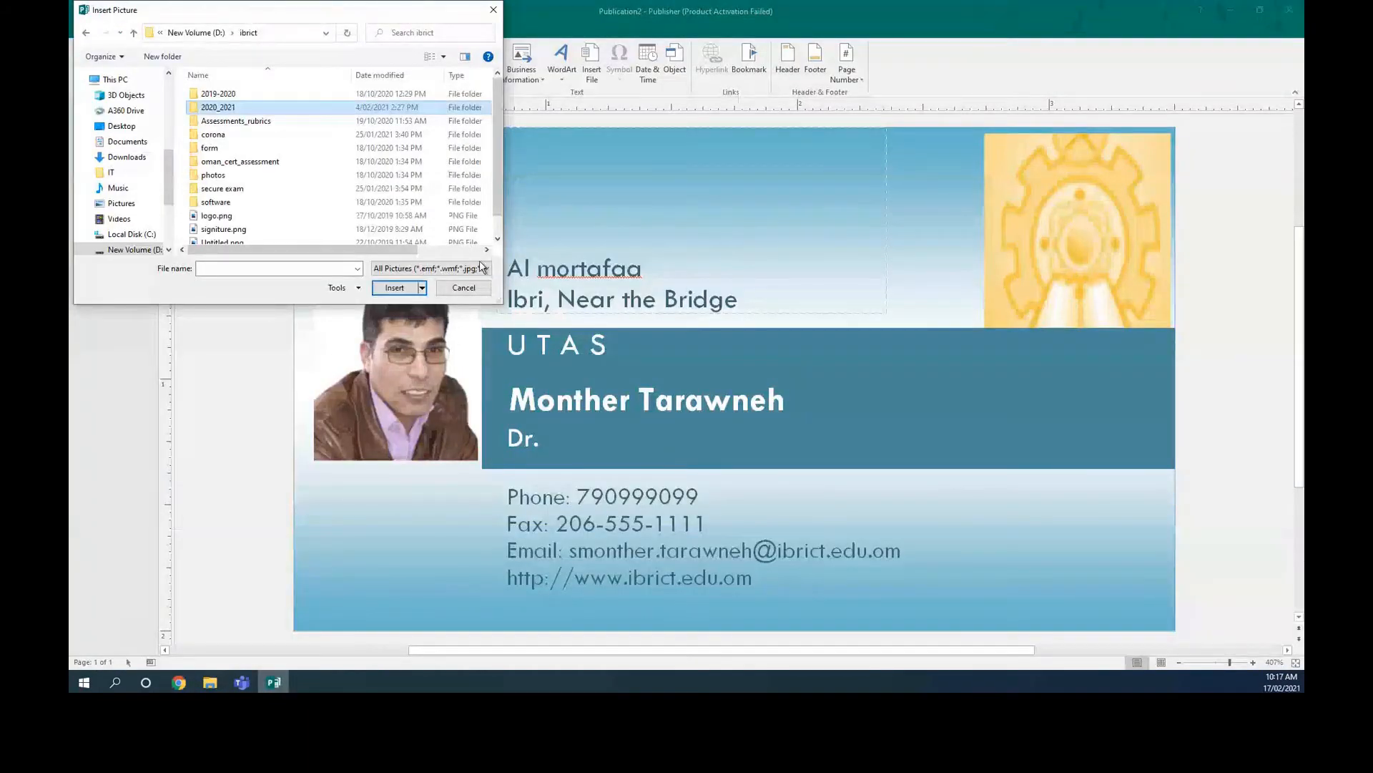
left_click(464, 288)
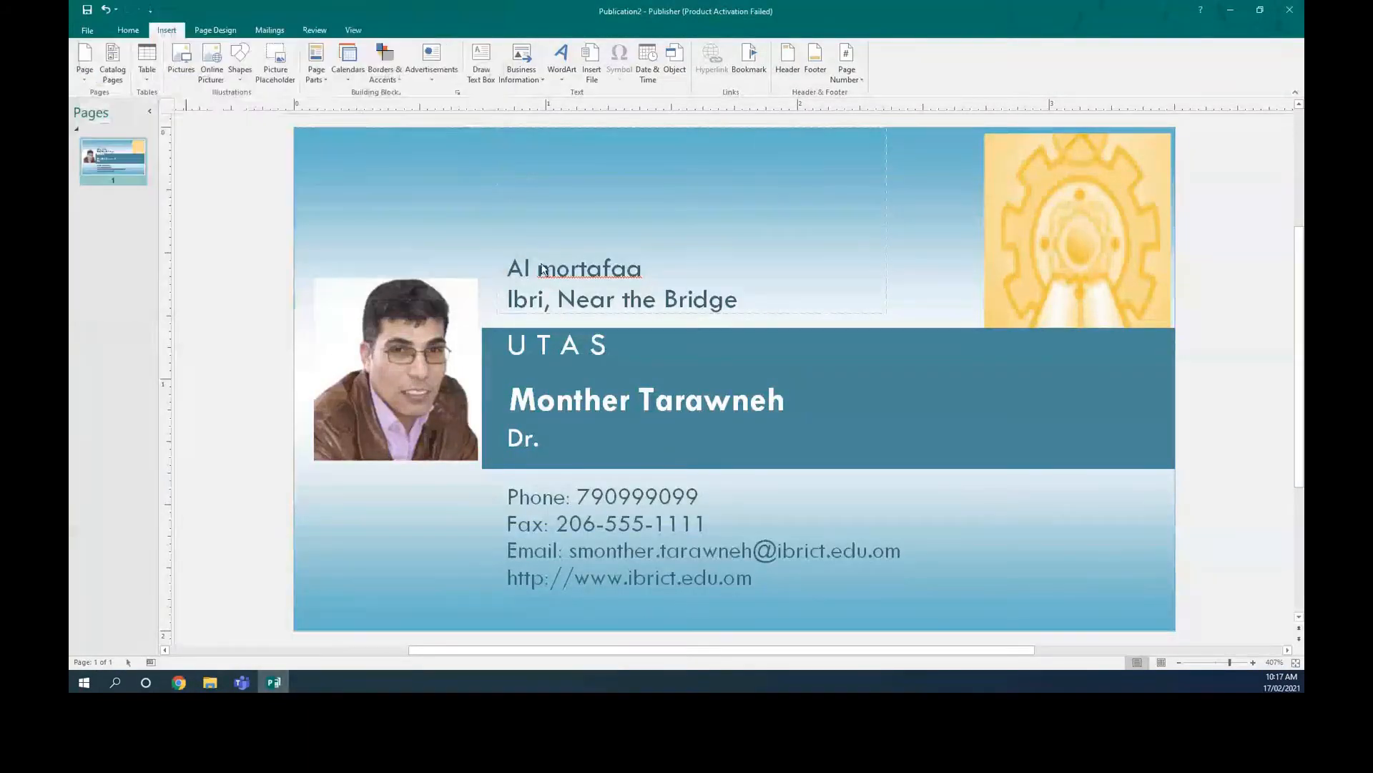
right_click(383, 183)
left_click(414, 227)
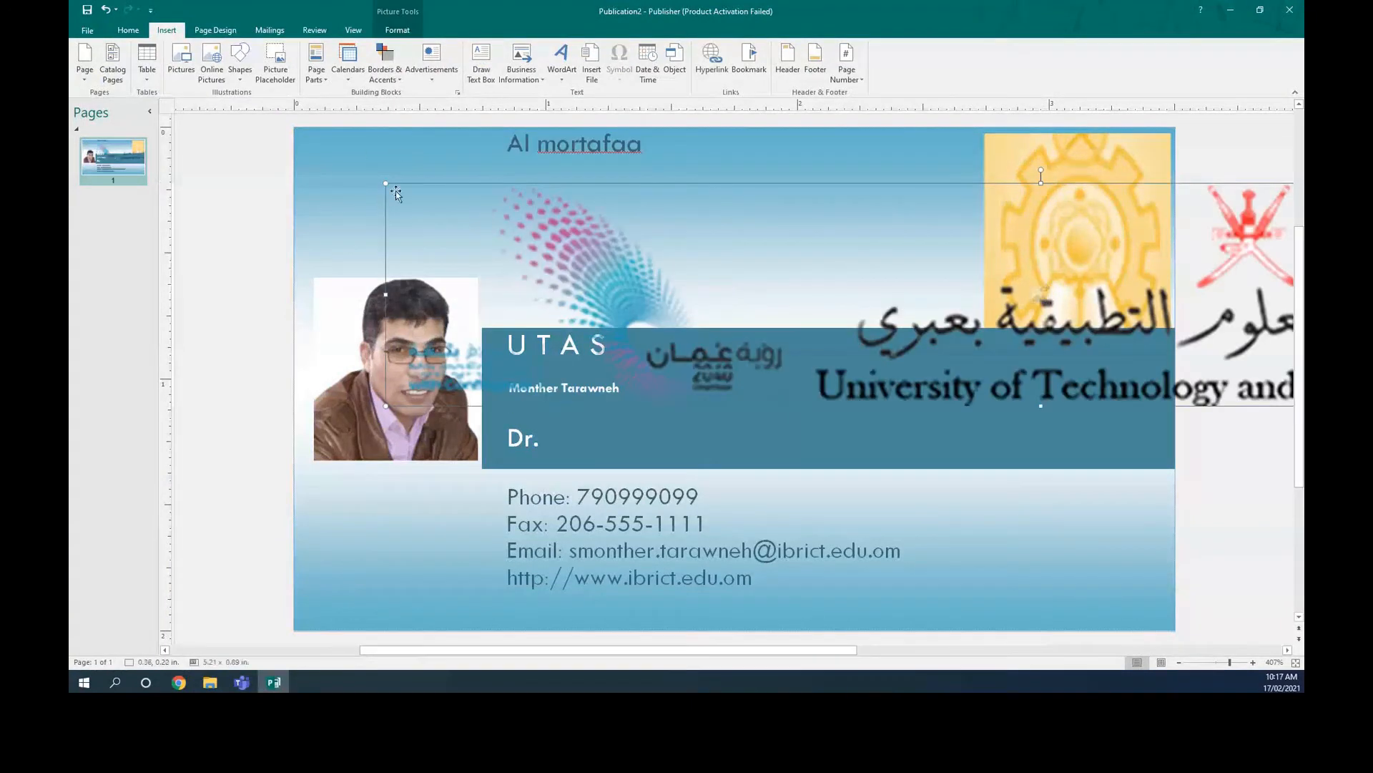
Shrink the logo banner to about 1.93 × 0.33 in and place it upright along the card's top edge, above the address
left_click_drag(385, 184, 825, 406)
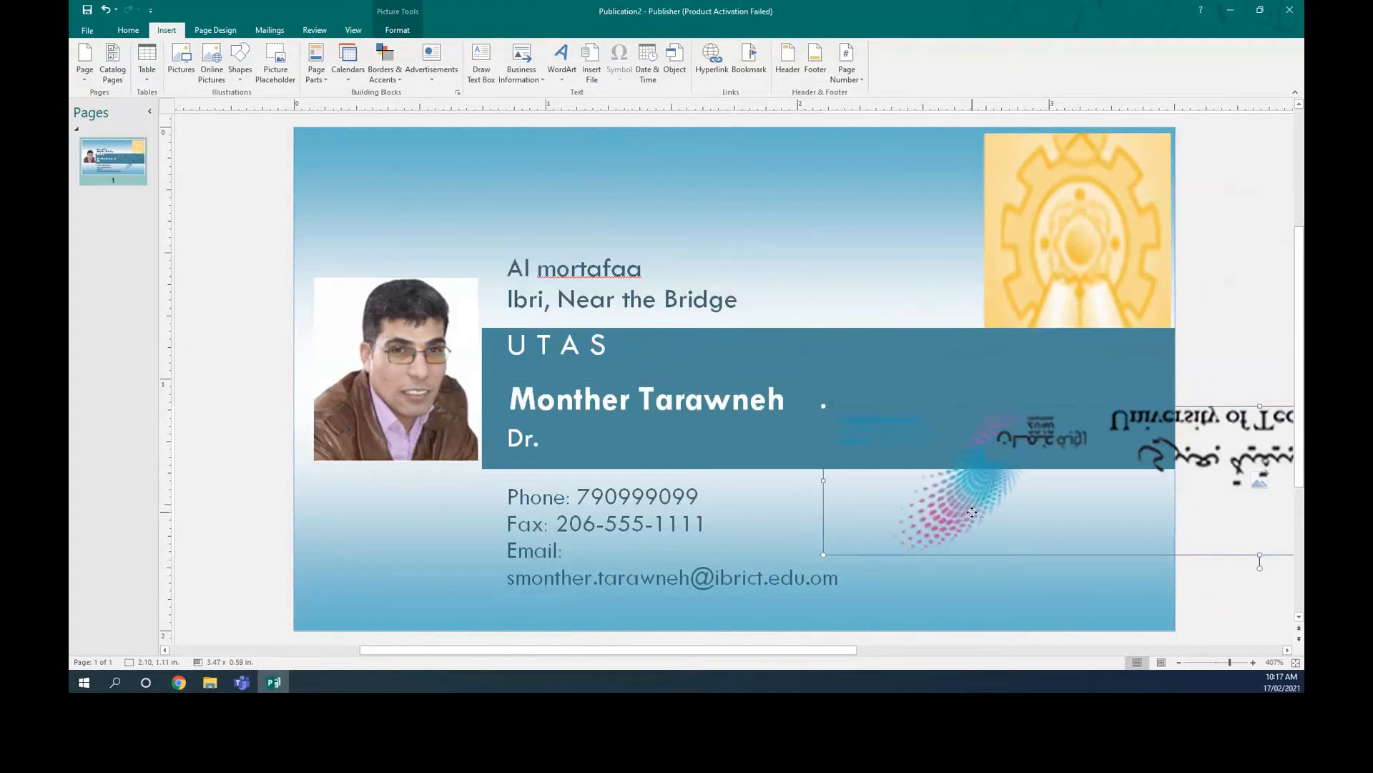
left_click_drag(606, 246, 569, 237)
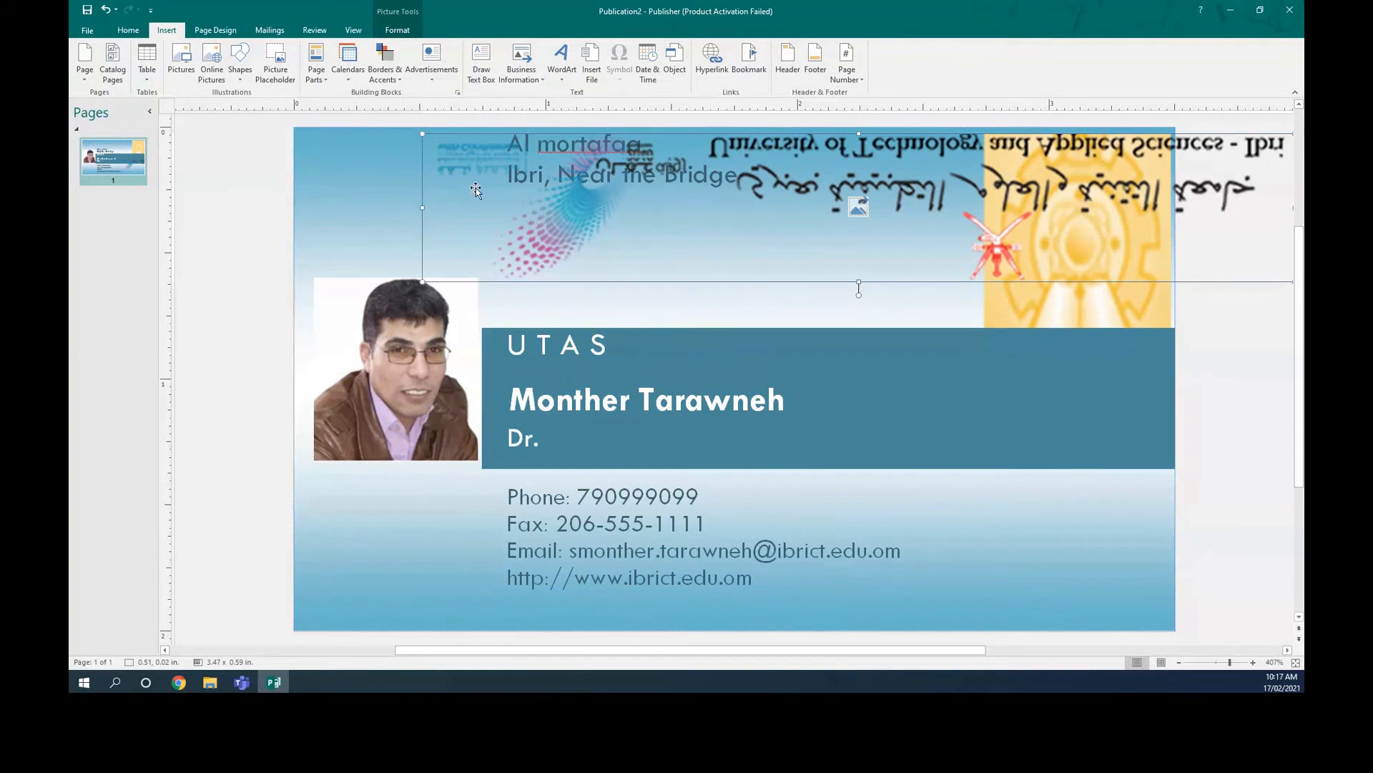
left_click_drag(422, 133, 750, 373)
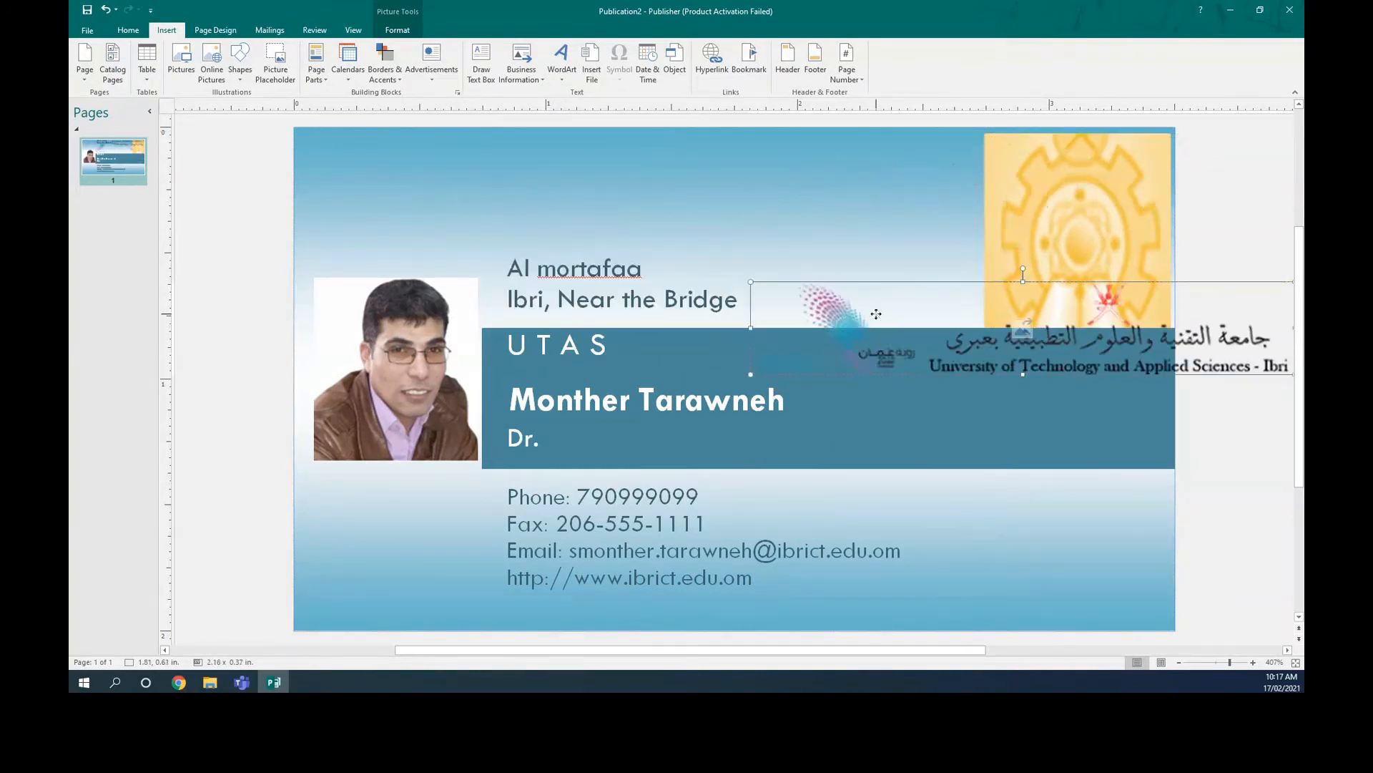
left_click_drag(876, 317, 518, 178)
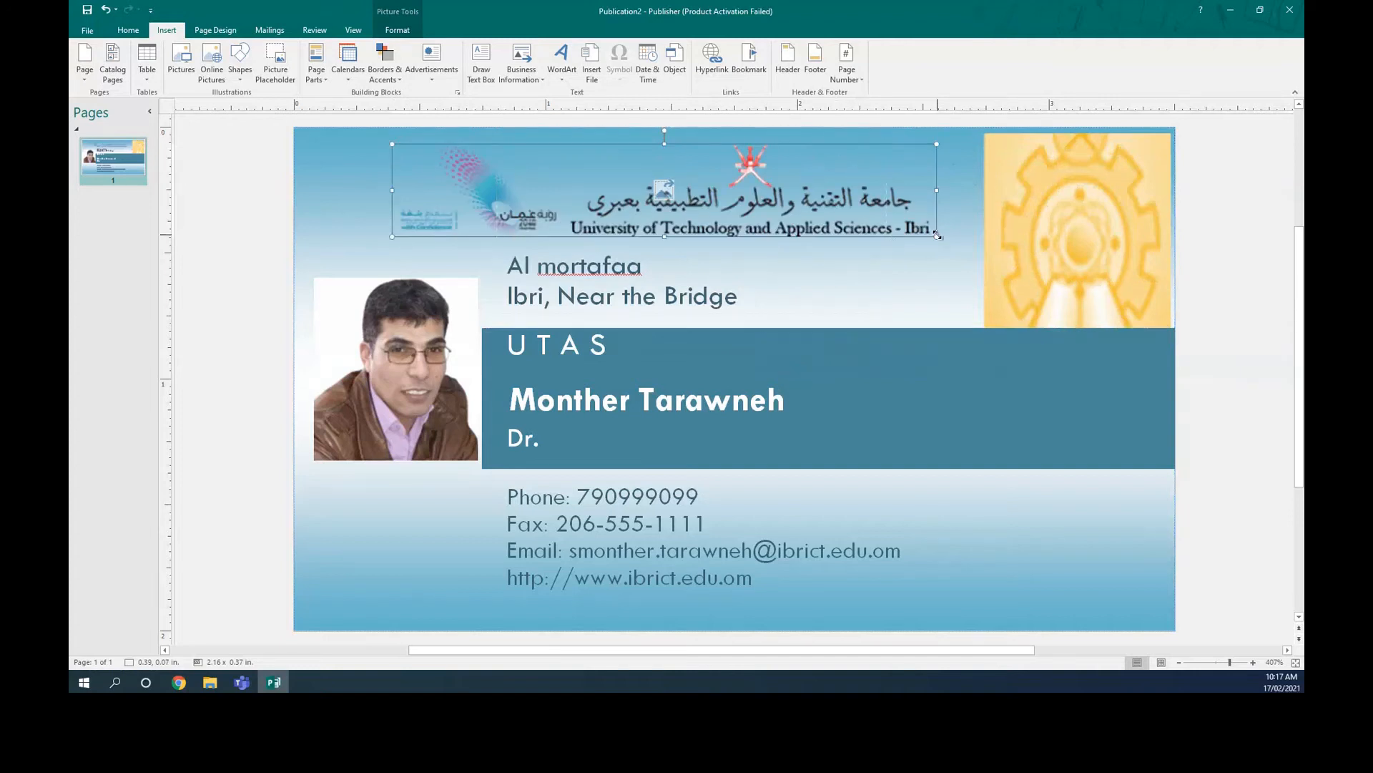
left_click_drag(923, 224, 877, 209)
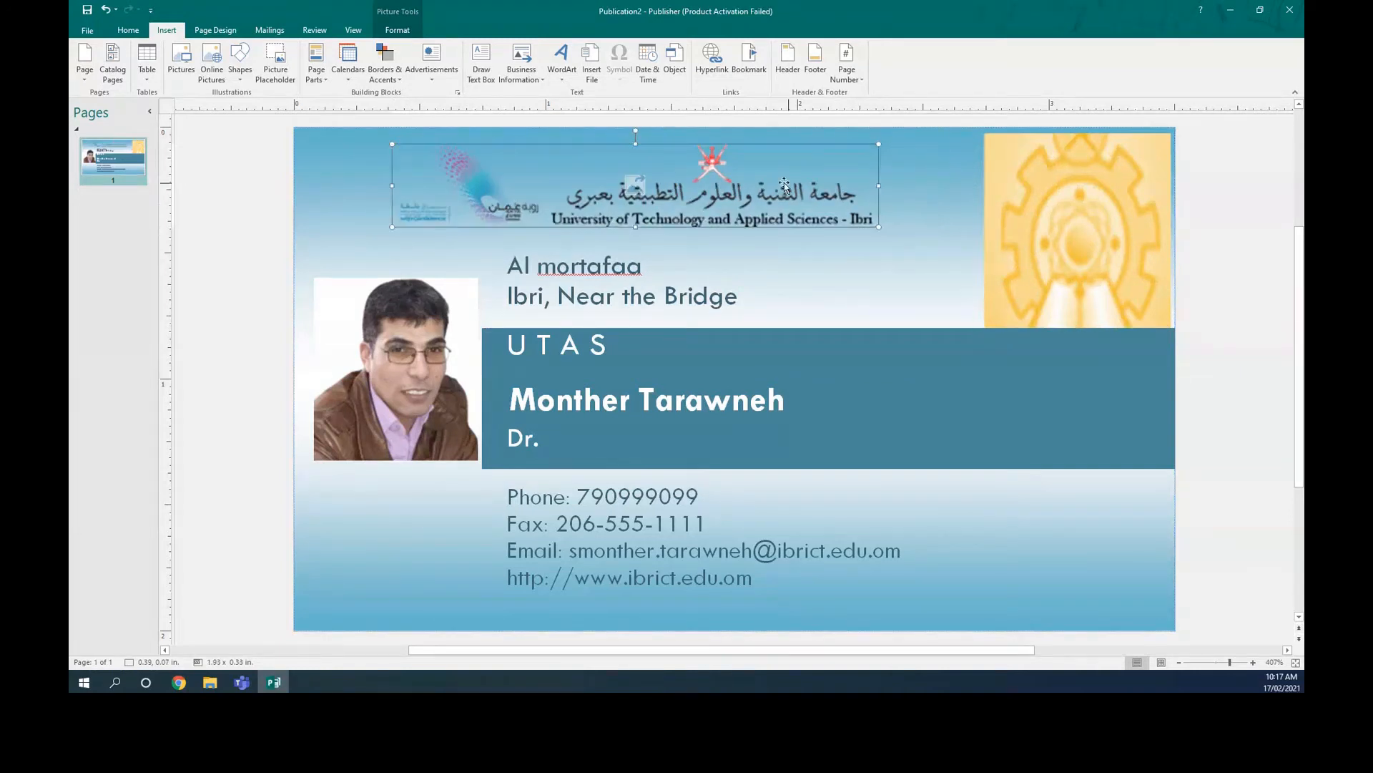
left_click_drag(757, 177, 771, 167)
Delete the yellow placeholder logo and shift the university banner rightward along the top of the card
left_click(1086, 231)
key("Delete")
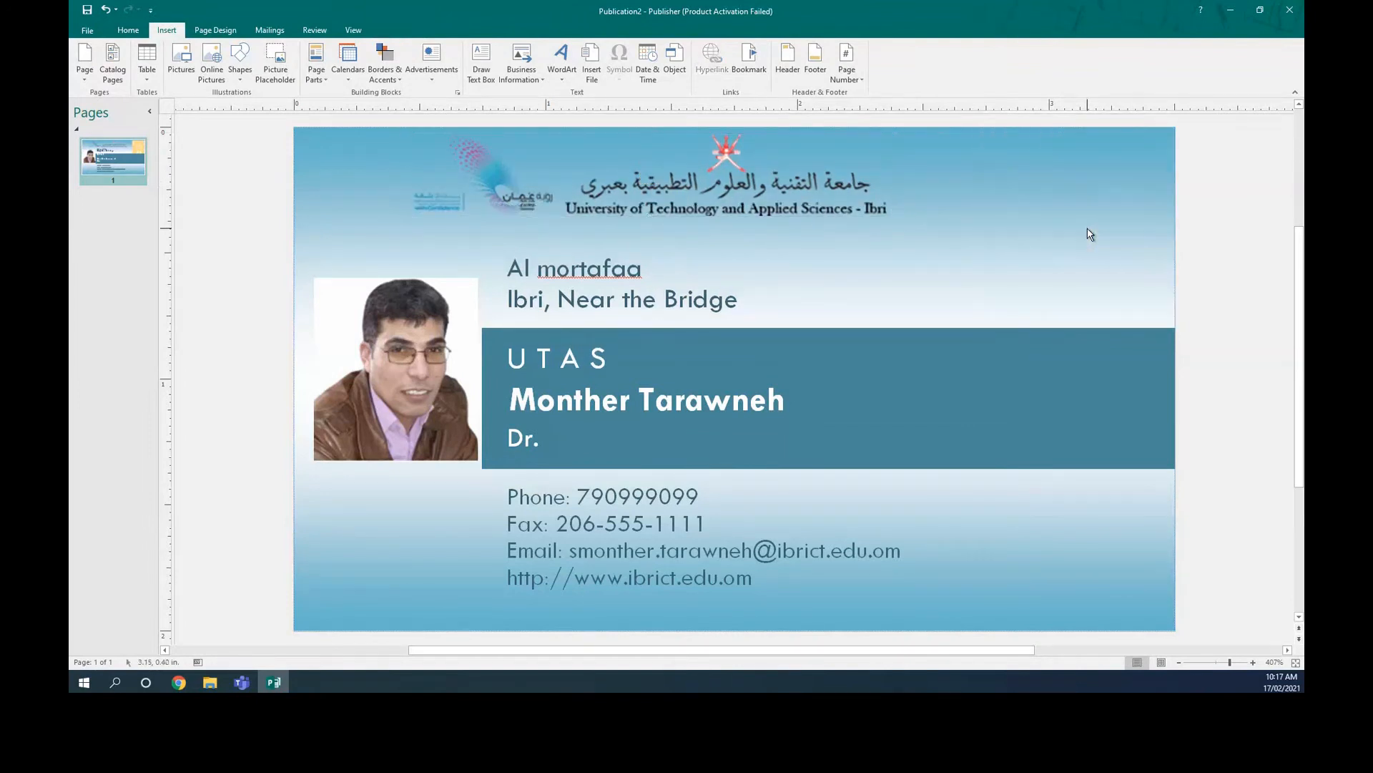
left_click_drag(725, 192, 843, 196)
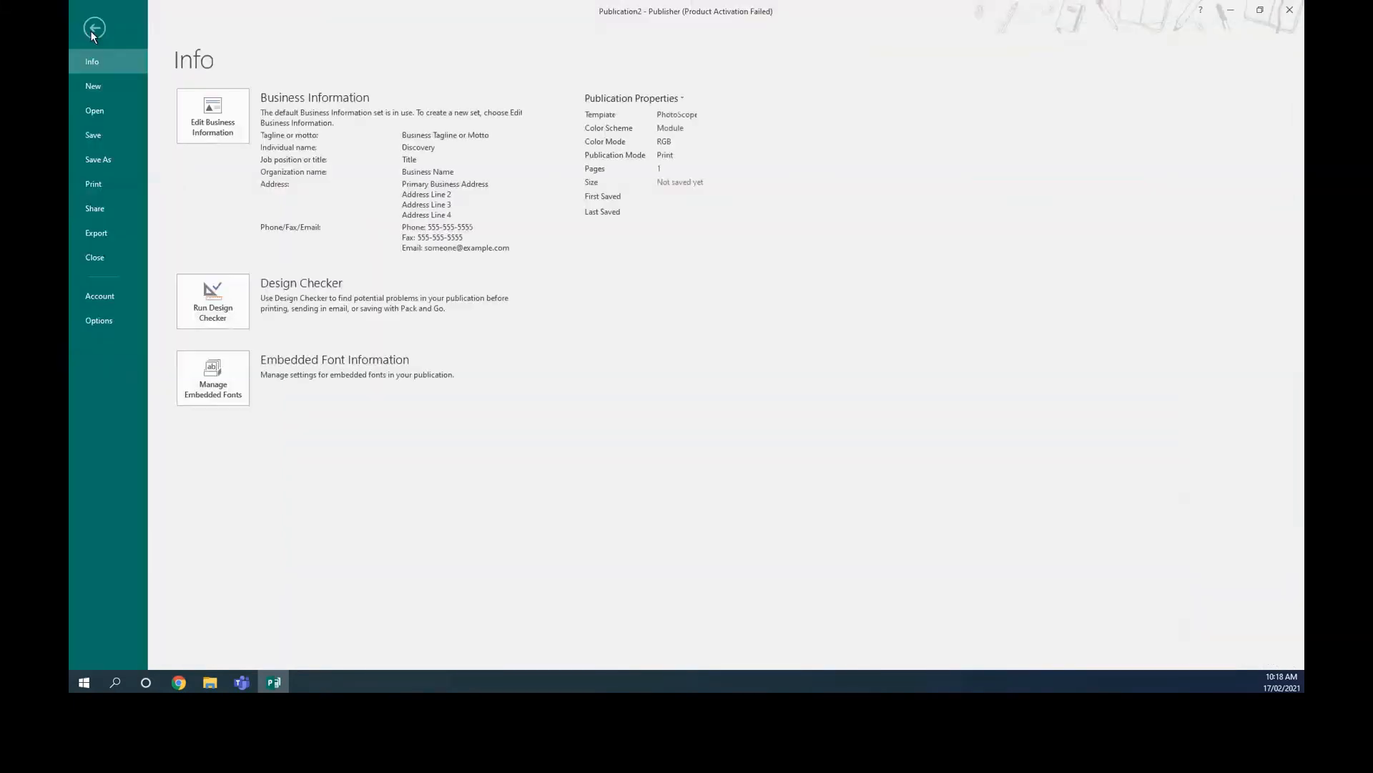
Save the business card as a PDF named Publication2.pdf in the Documents folder
left_click(92, 85)
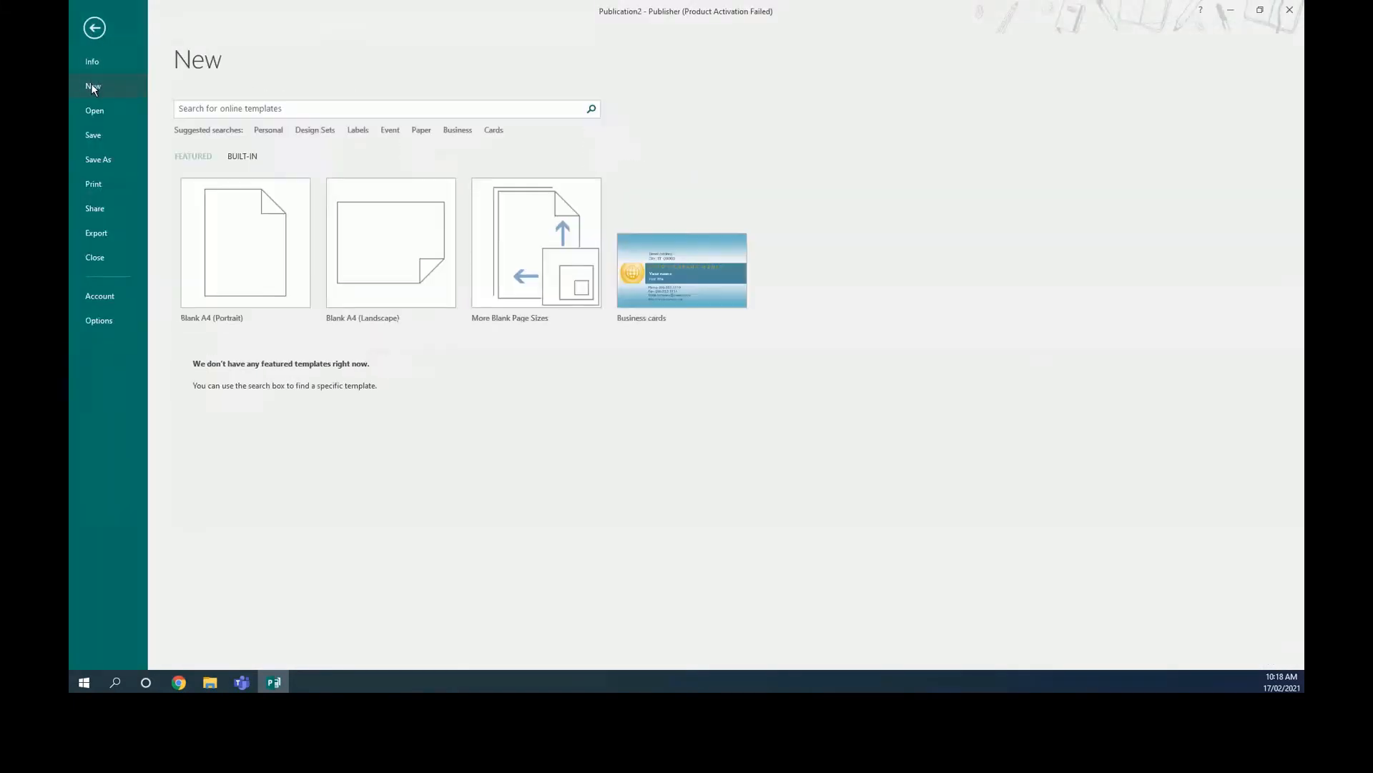
left_click(94, 29)
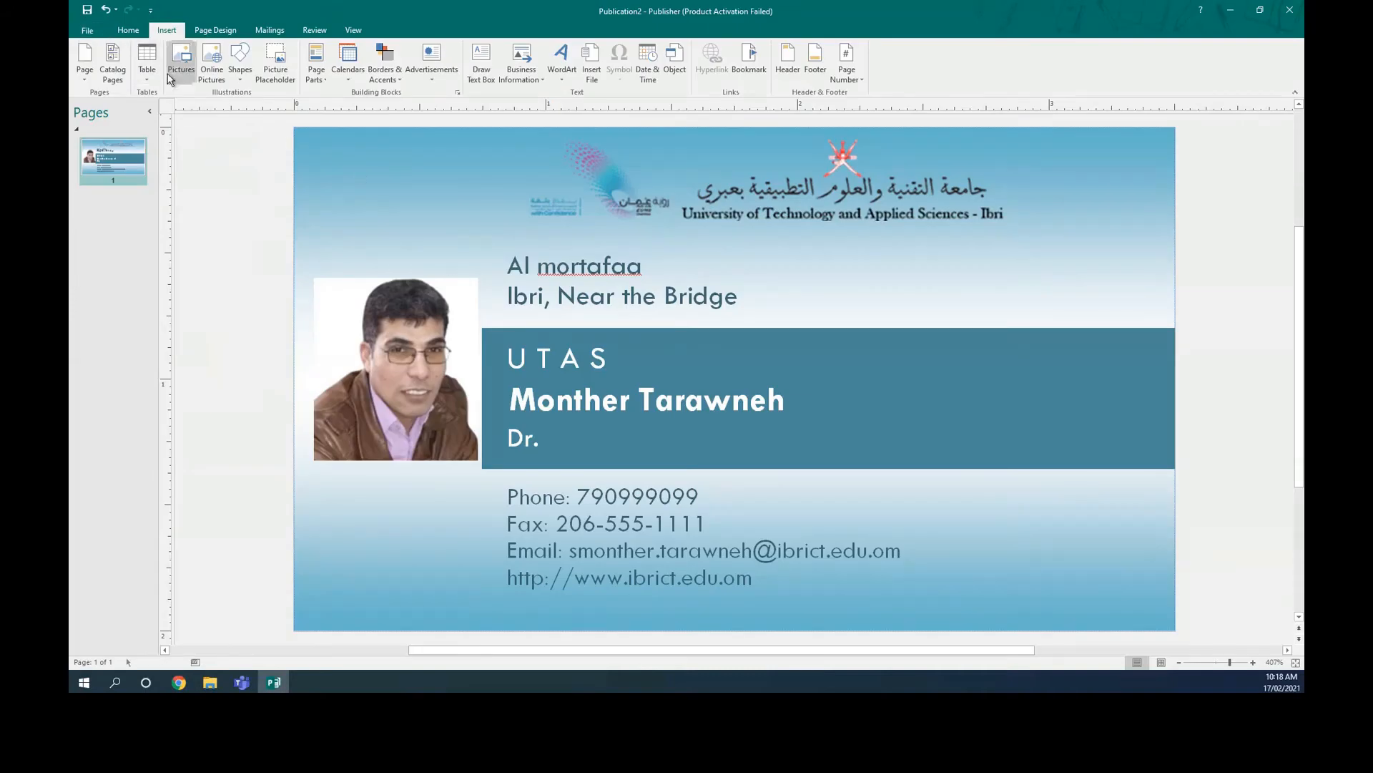
left_click(87, 30)
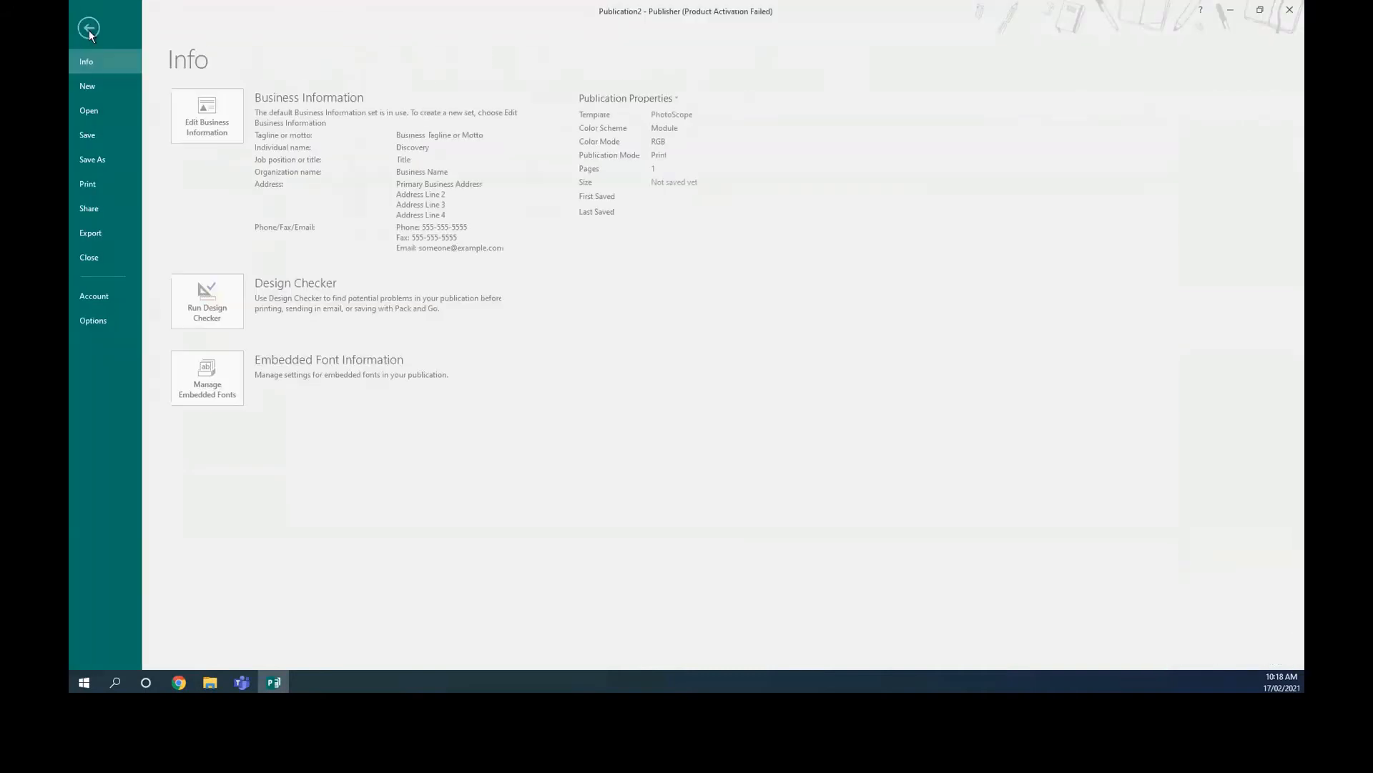
left_click(100, 152)
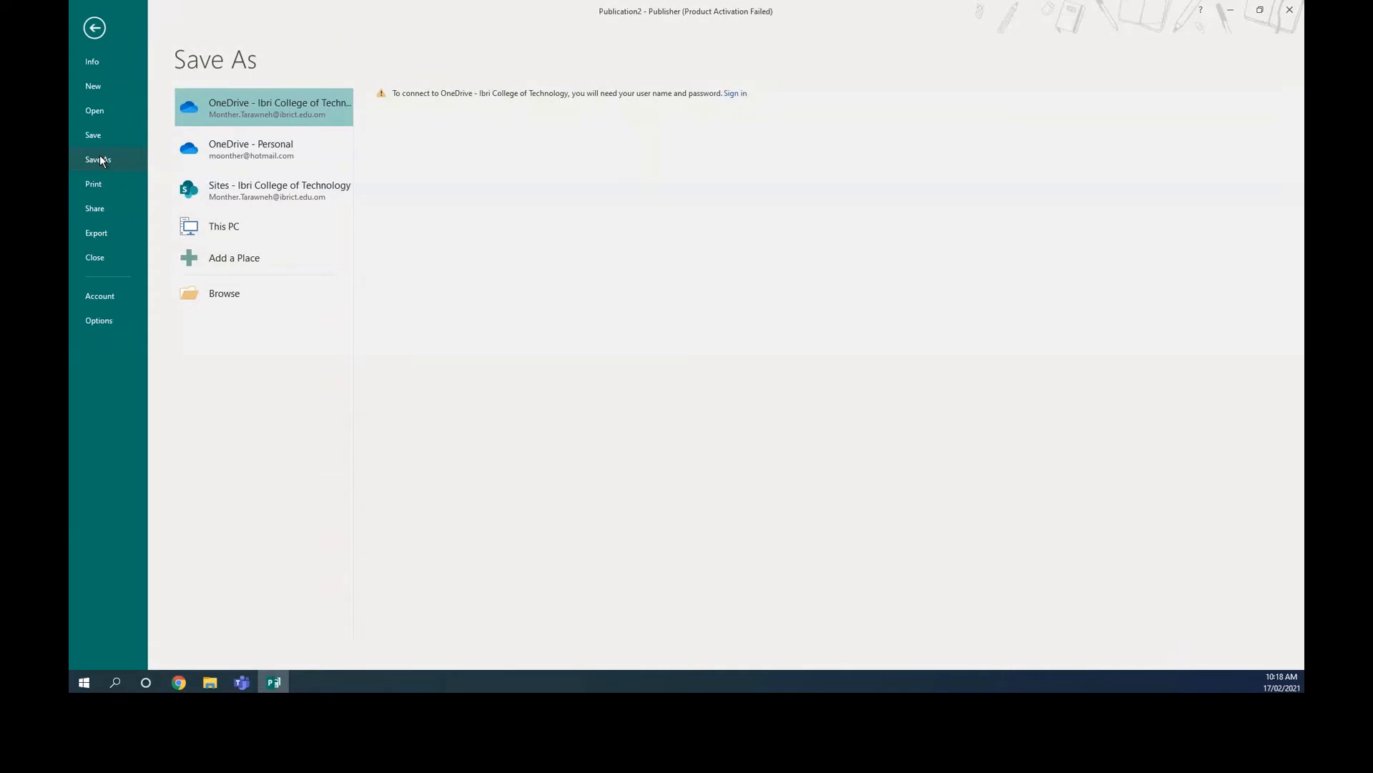
left_click(217, 292)
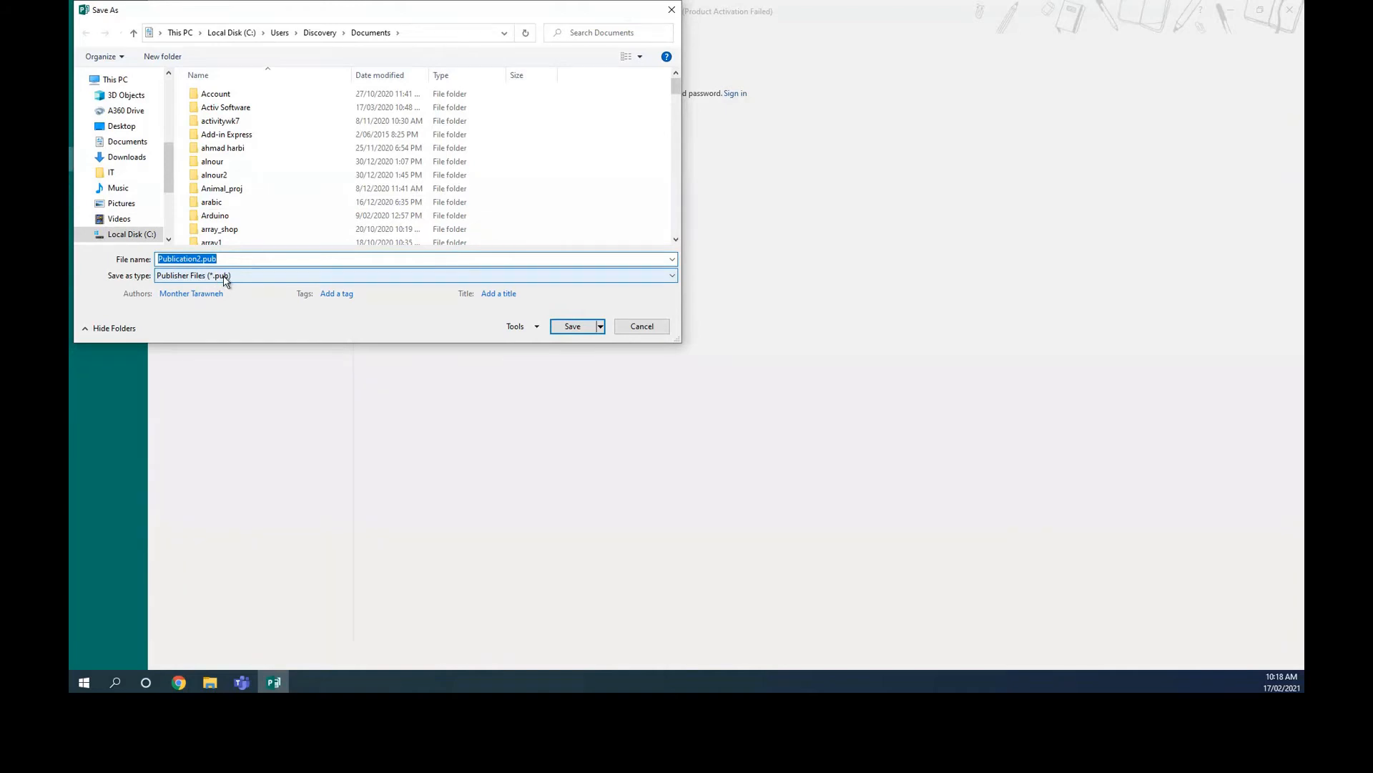
left_click(225, 279)
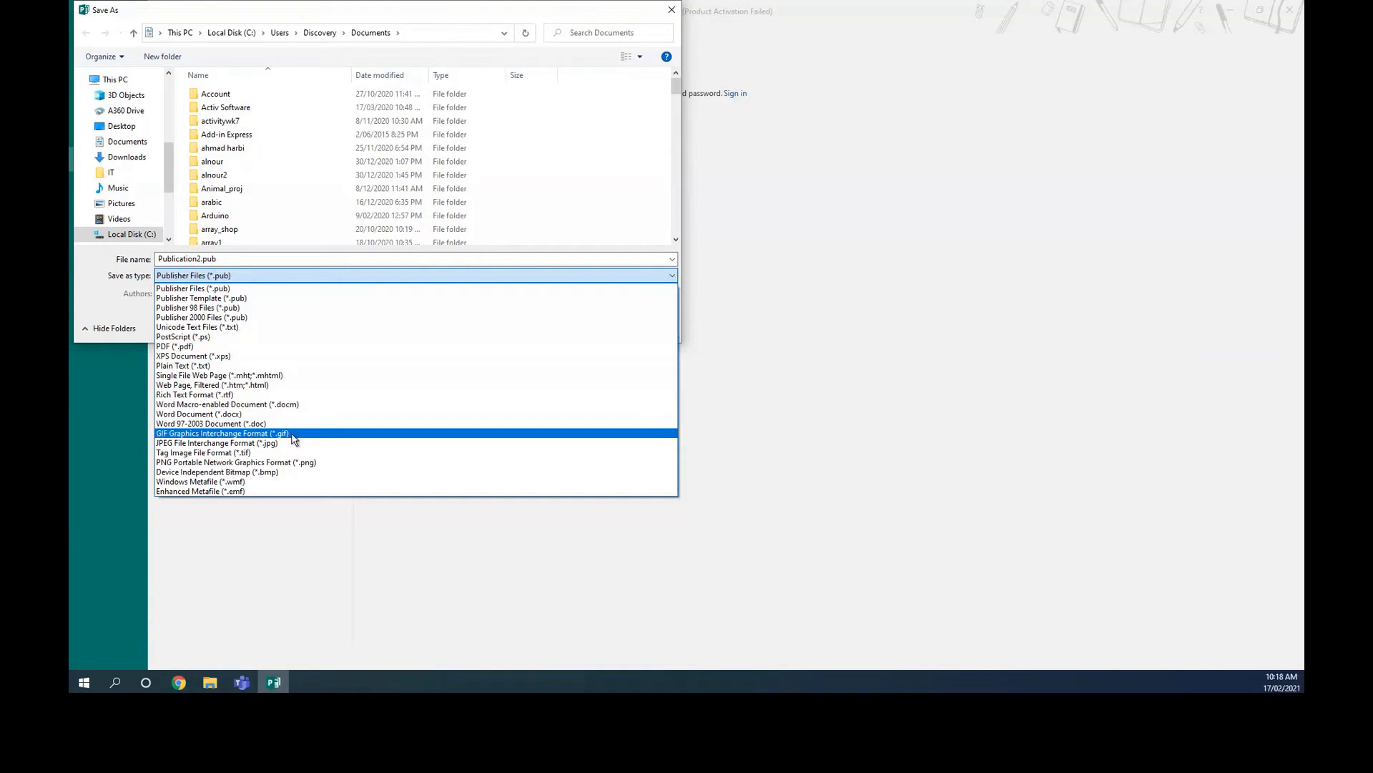
left_click(193, 348)
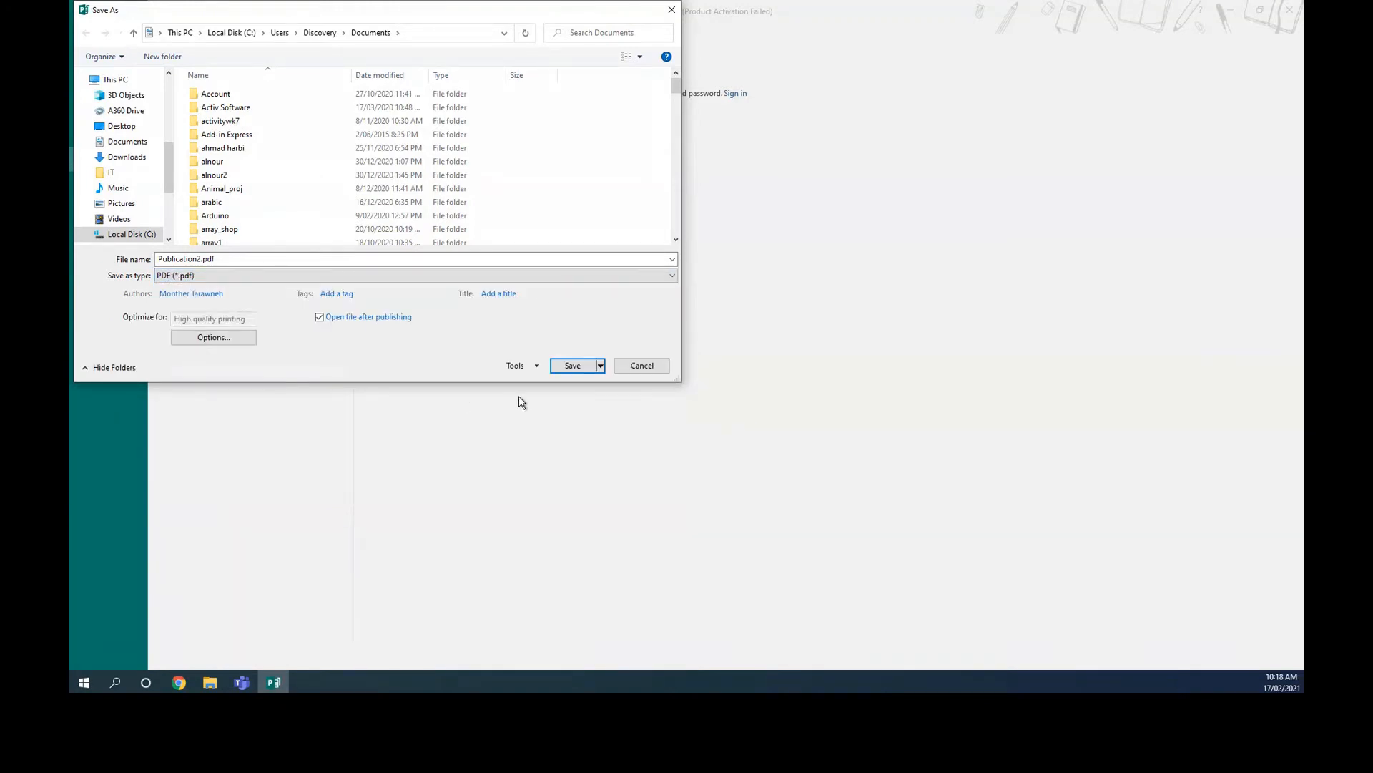
left_click(565, 373)
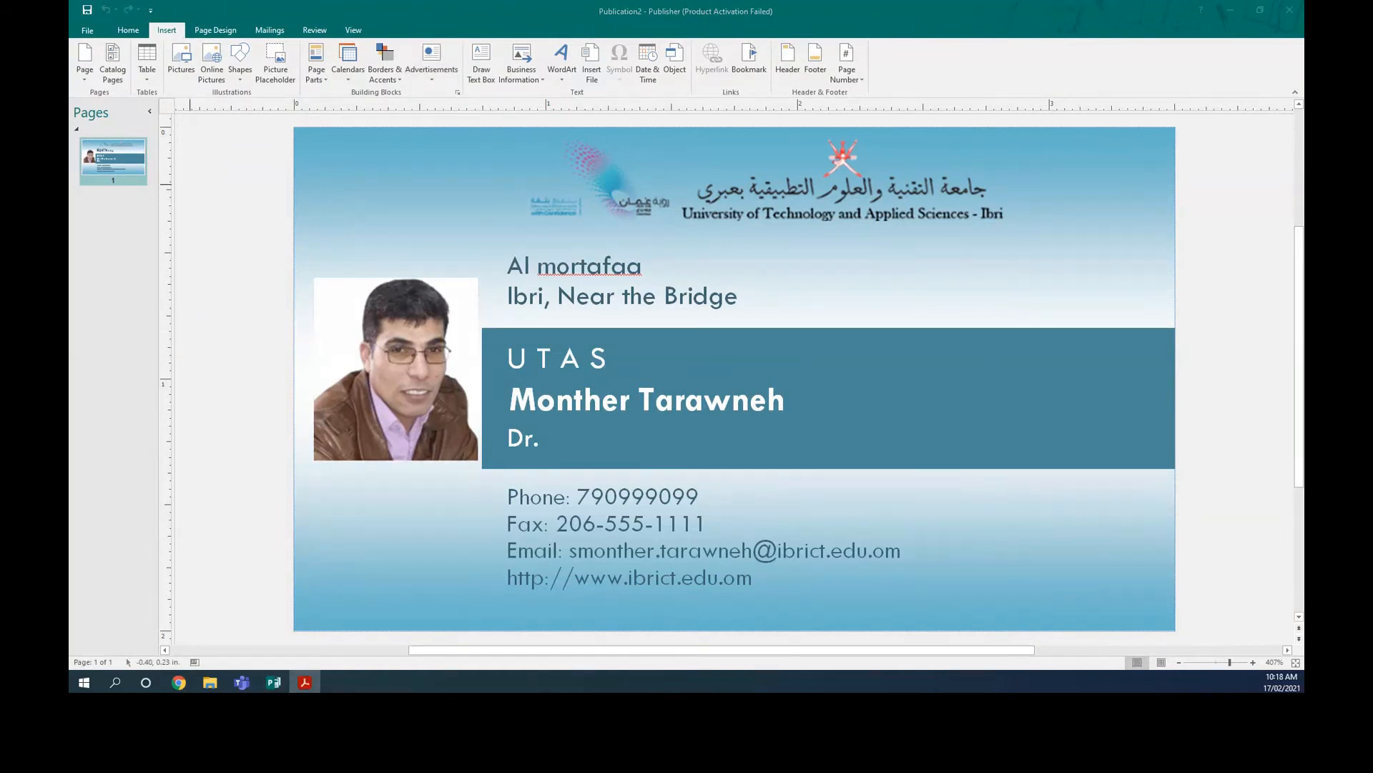
Maximize Publication2.pdf in Adobe Acrobat Reader, examine how the card is laid out across the whole page, and return to Publisher
left_click_drag(69, 57, 715, 102)
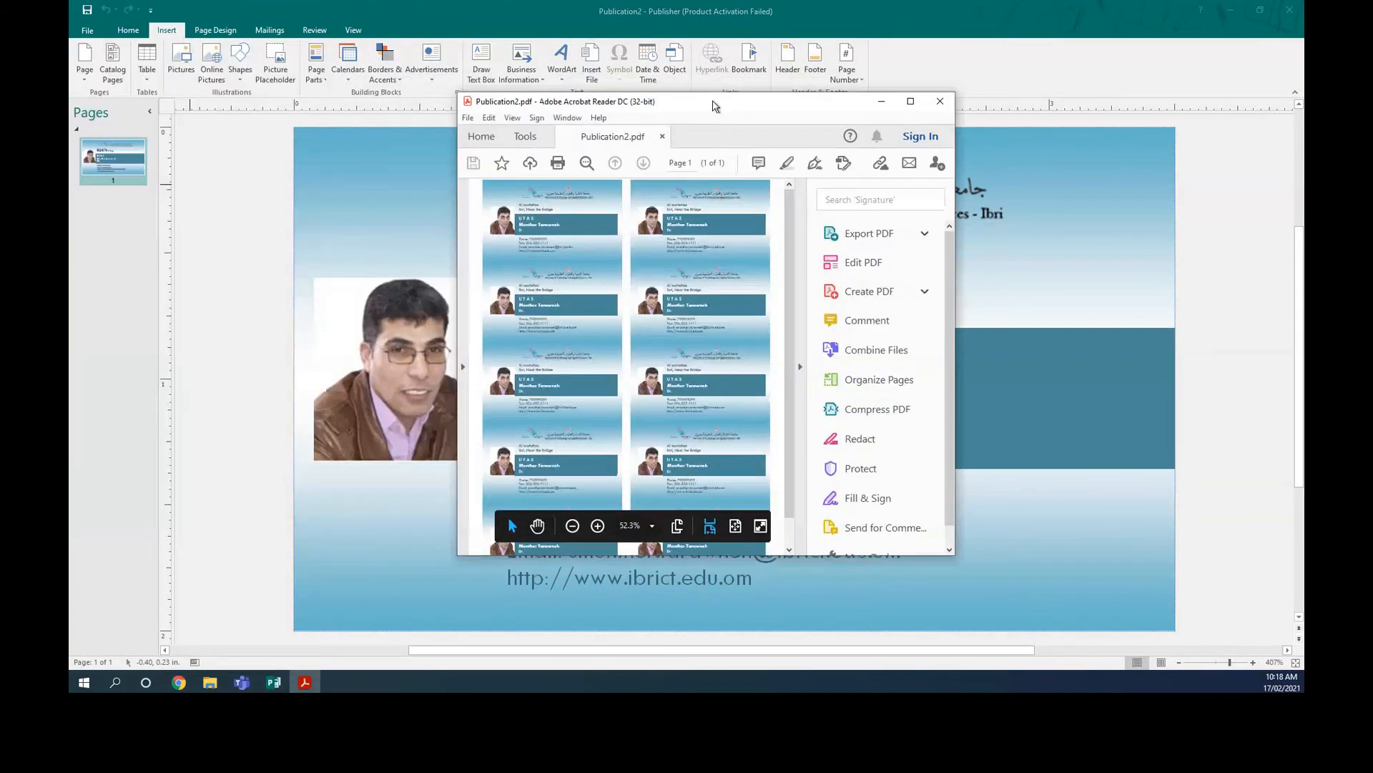
double_click(710, 105)
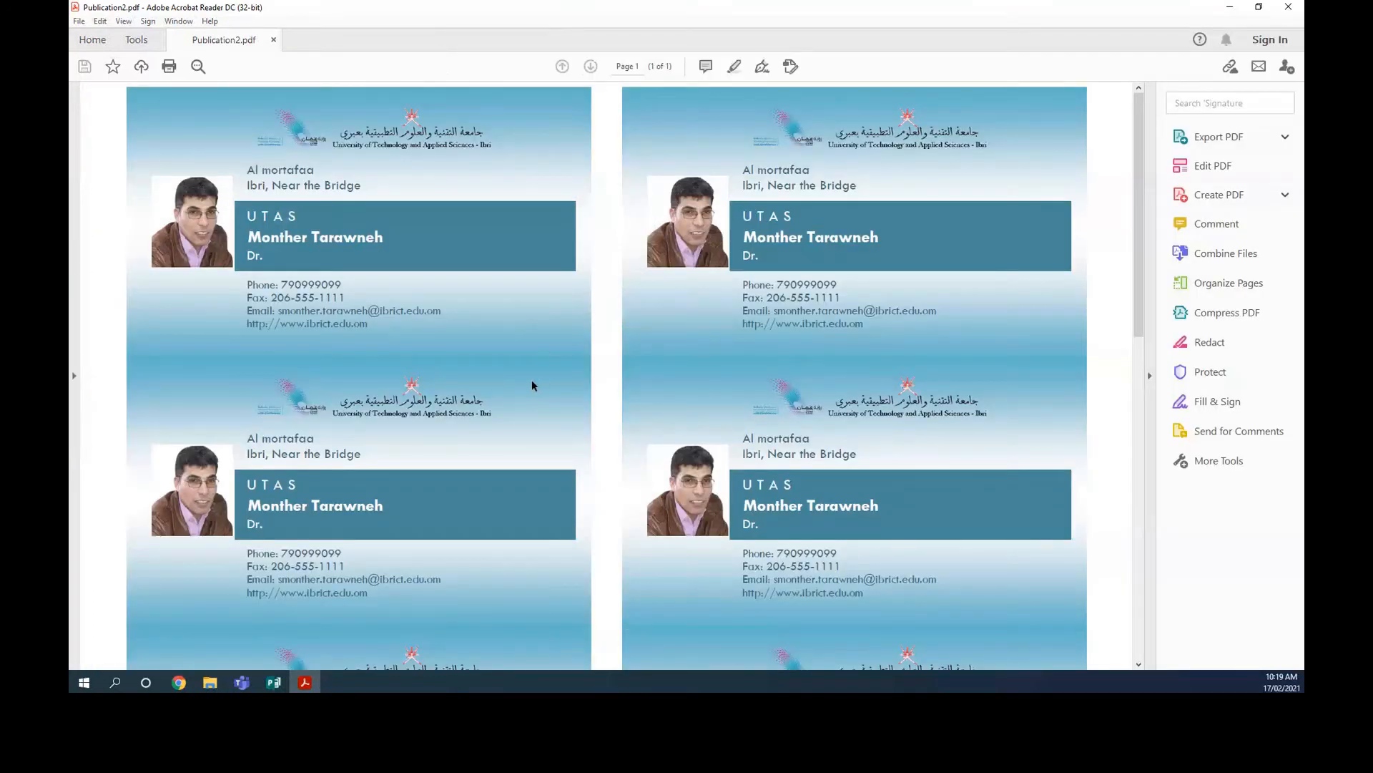
scroll(533, 398, "down", 3)
scroll(531, 398, "down", 10)
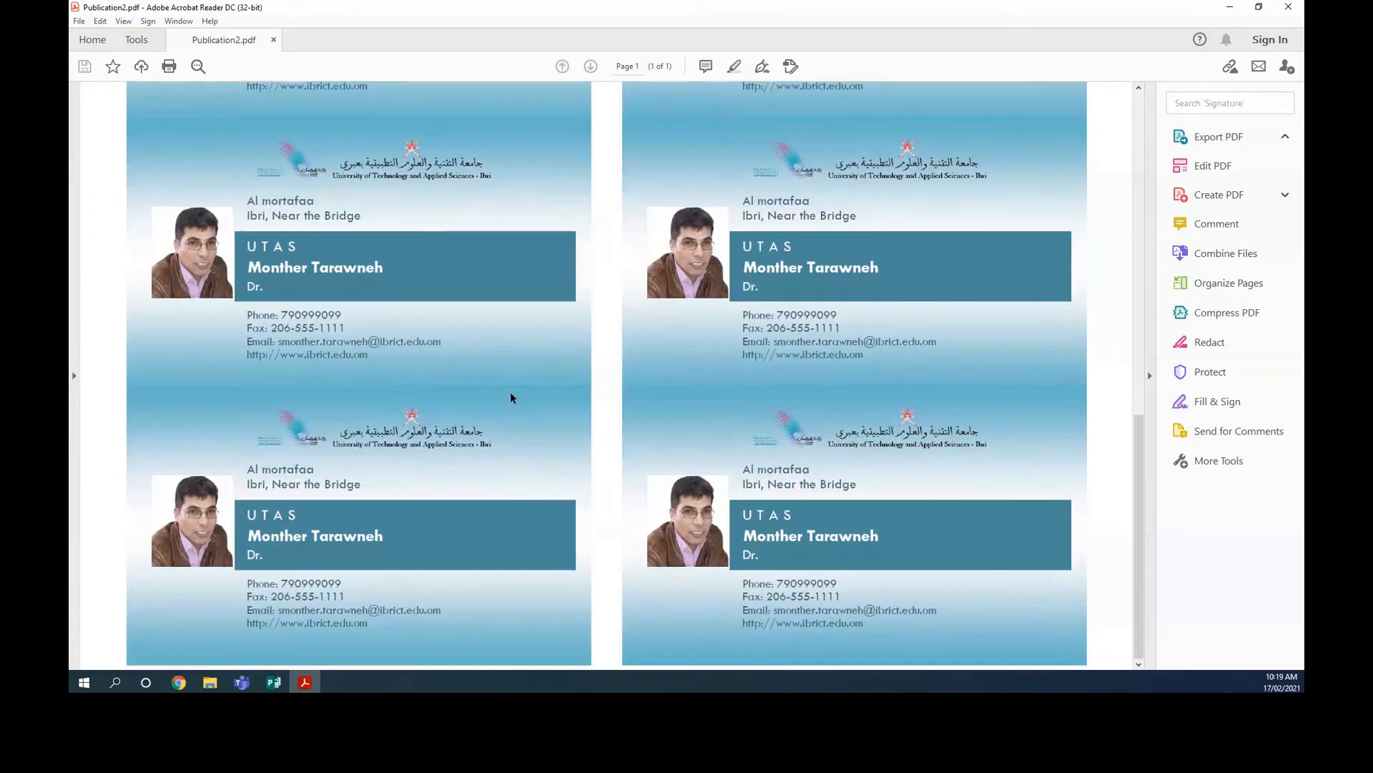
scroll(509, 398, "up", 2)
scroll(506, 398, "up", 1)
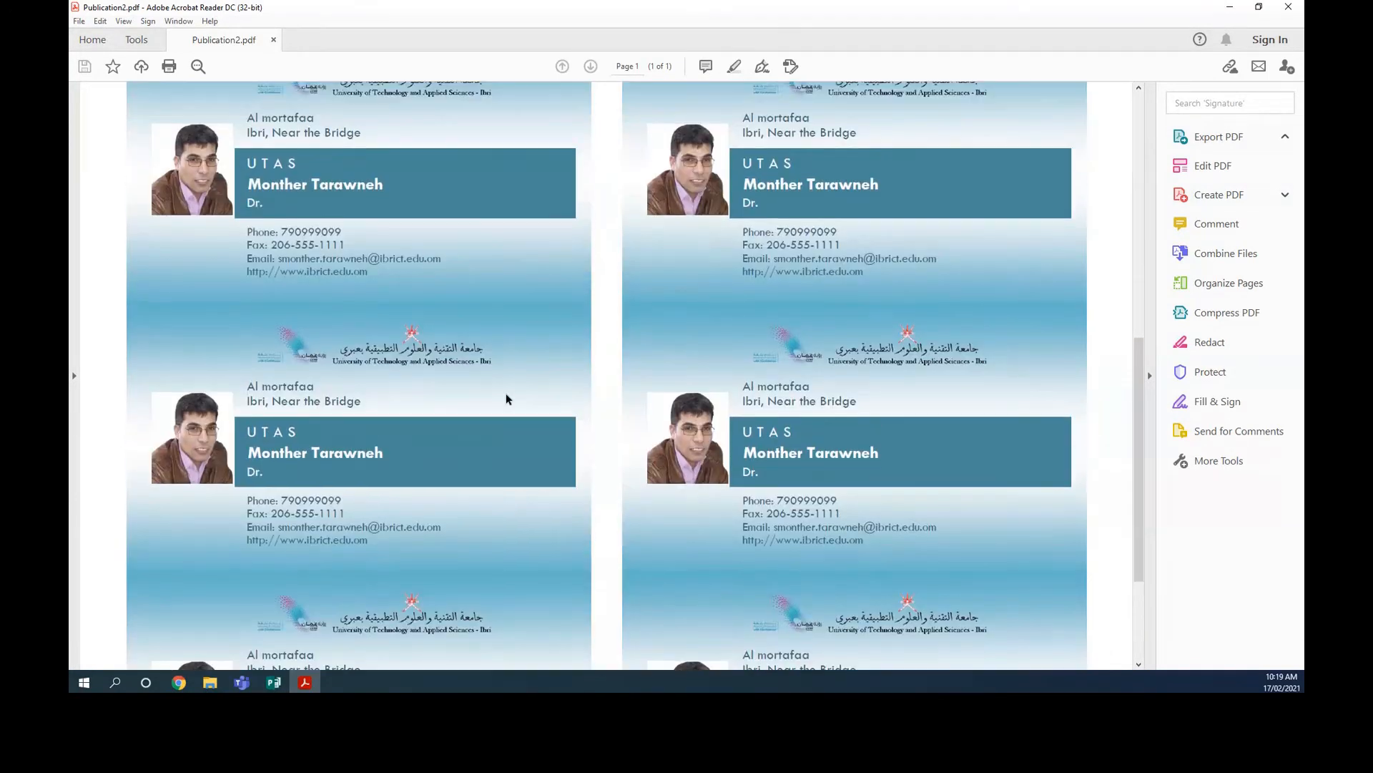
scroll(481, 381, "down", 1)
scroll(526, 350, "down", 1)
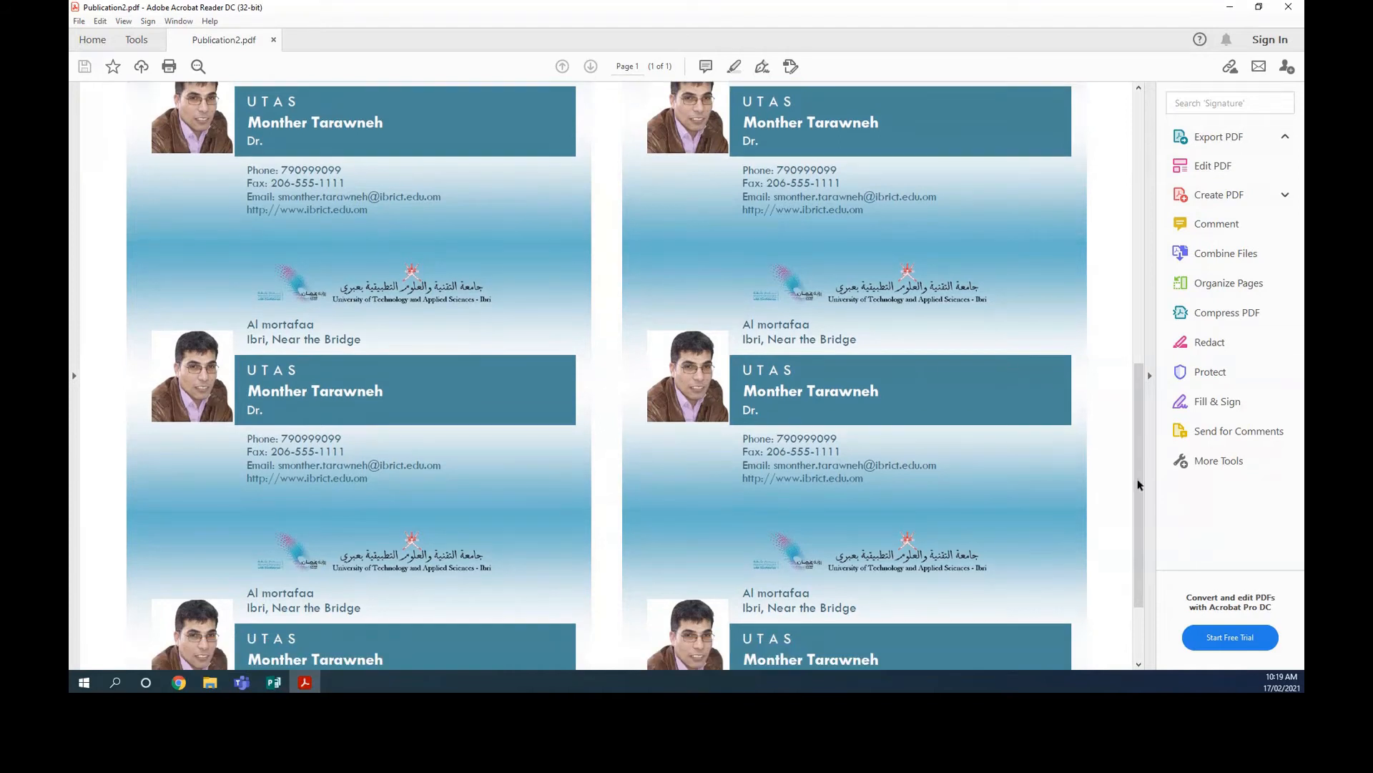
left_click_drag(1136, 448, 1140, 176)
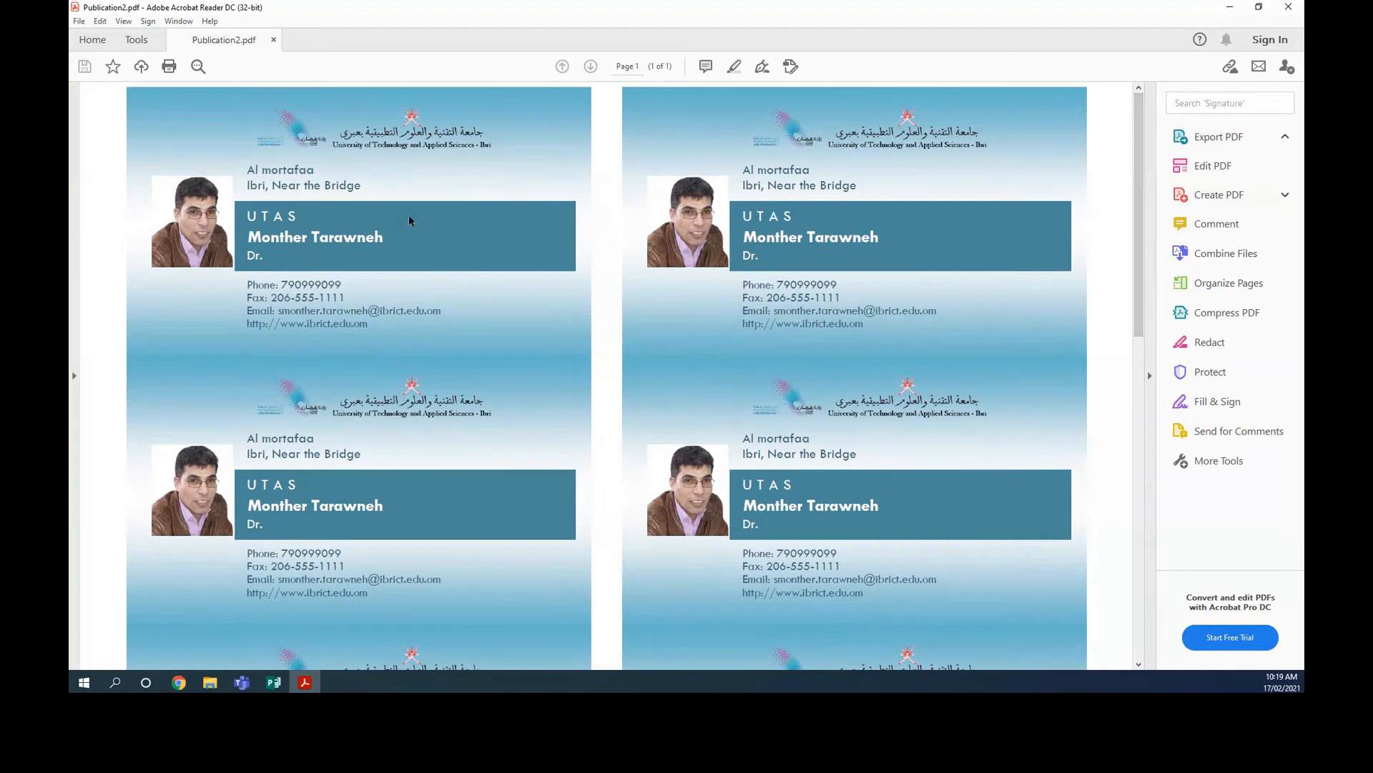
left_click_drag(1140, 283, 1130, 612)
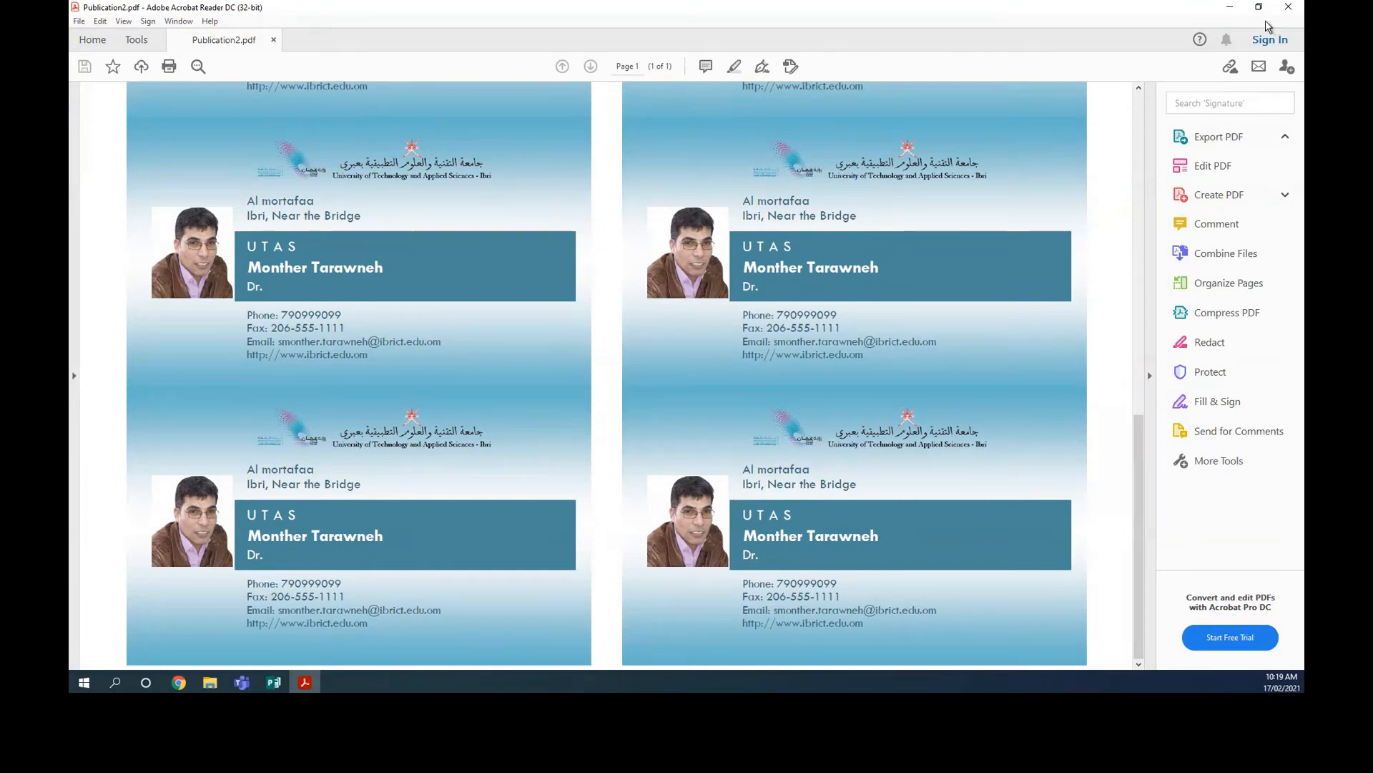
left_click(1236, 13)
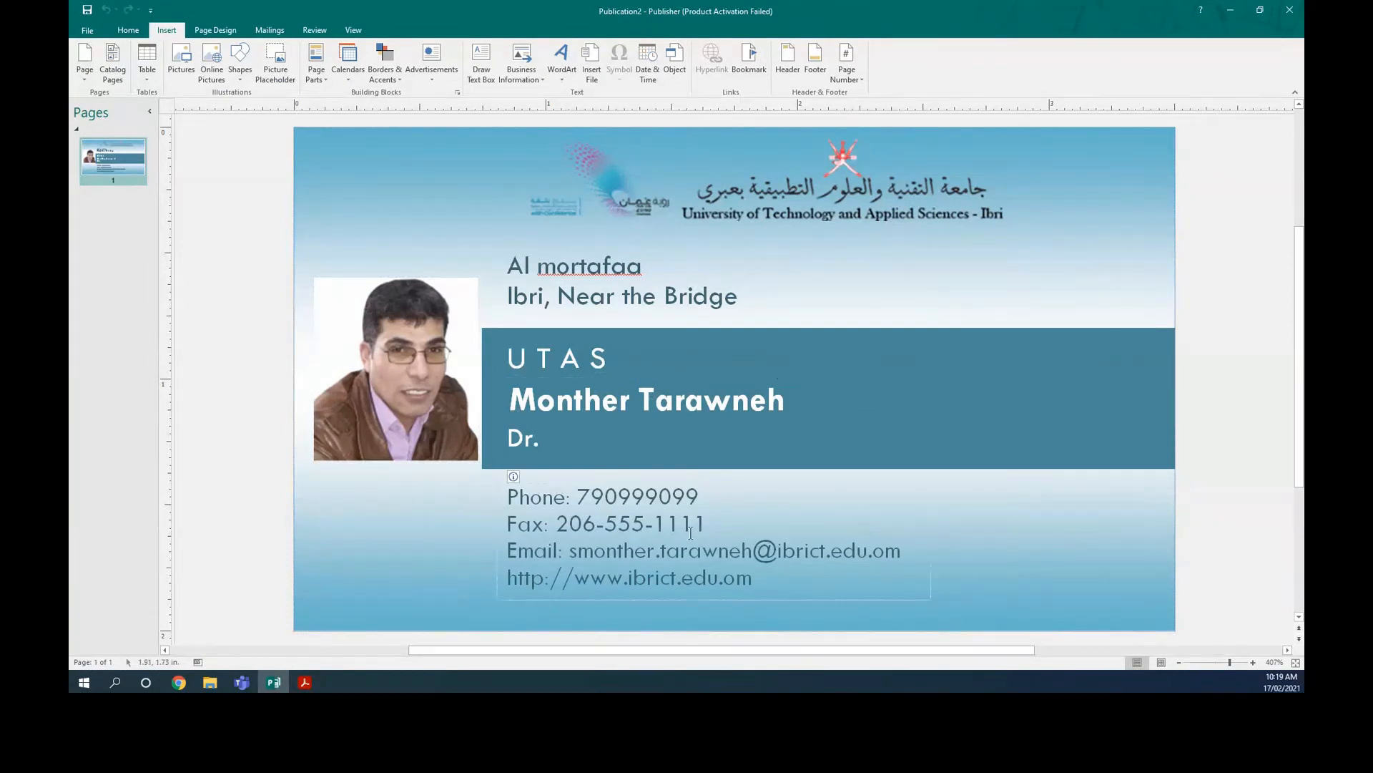
left_click(305, 685)
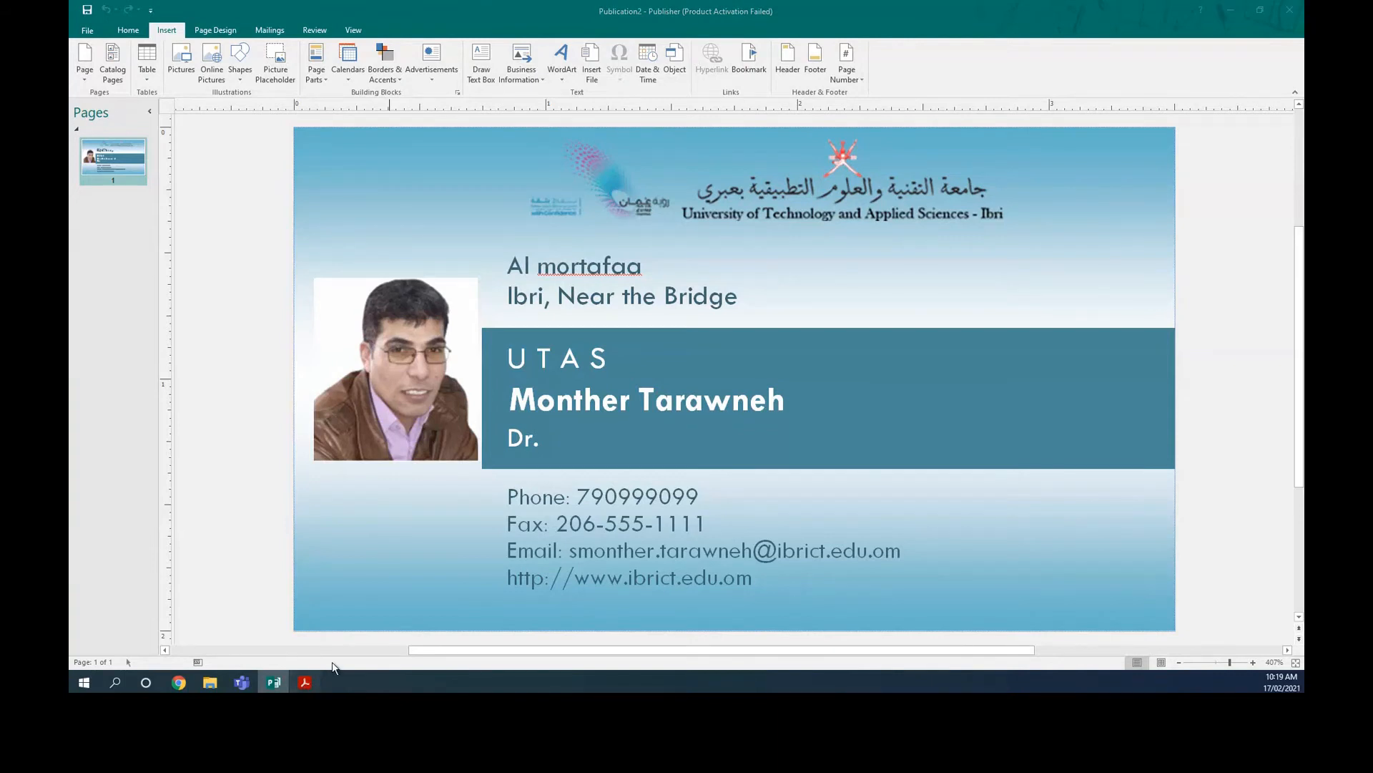
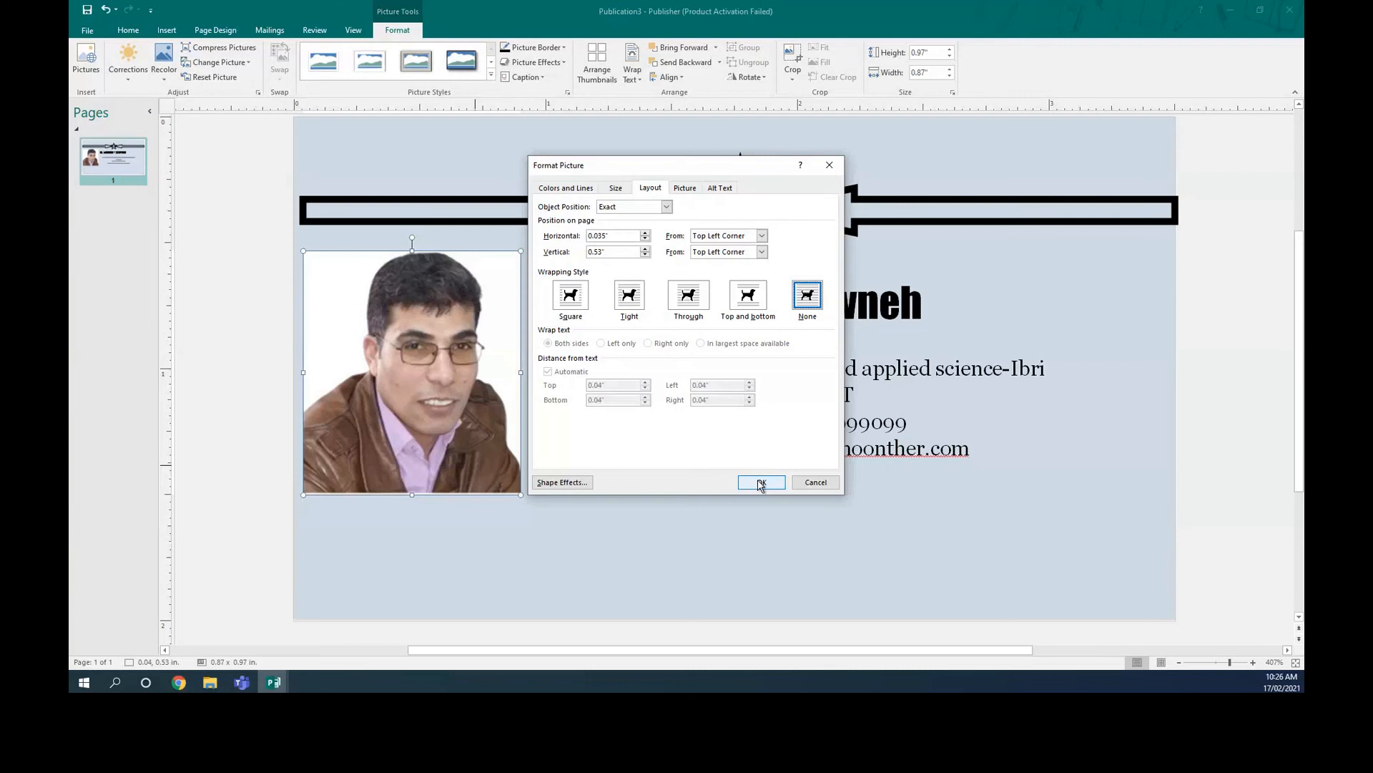
Apply the None wrapping style to the portrait photo, resize it to about 0.94 × 1.10 in and align it under the decorative line's left half
left_click(761, 483)
left_click_drag(525, 495, 538, 503)
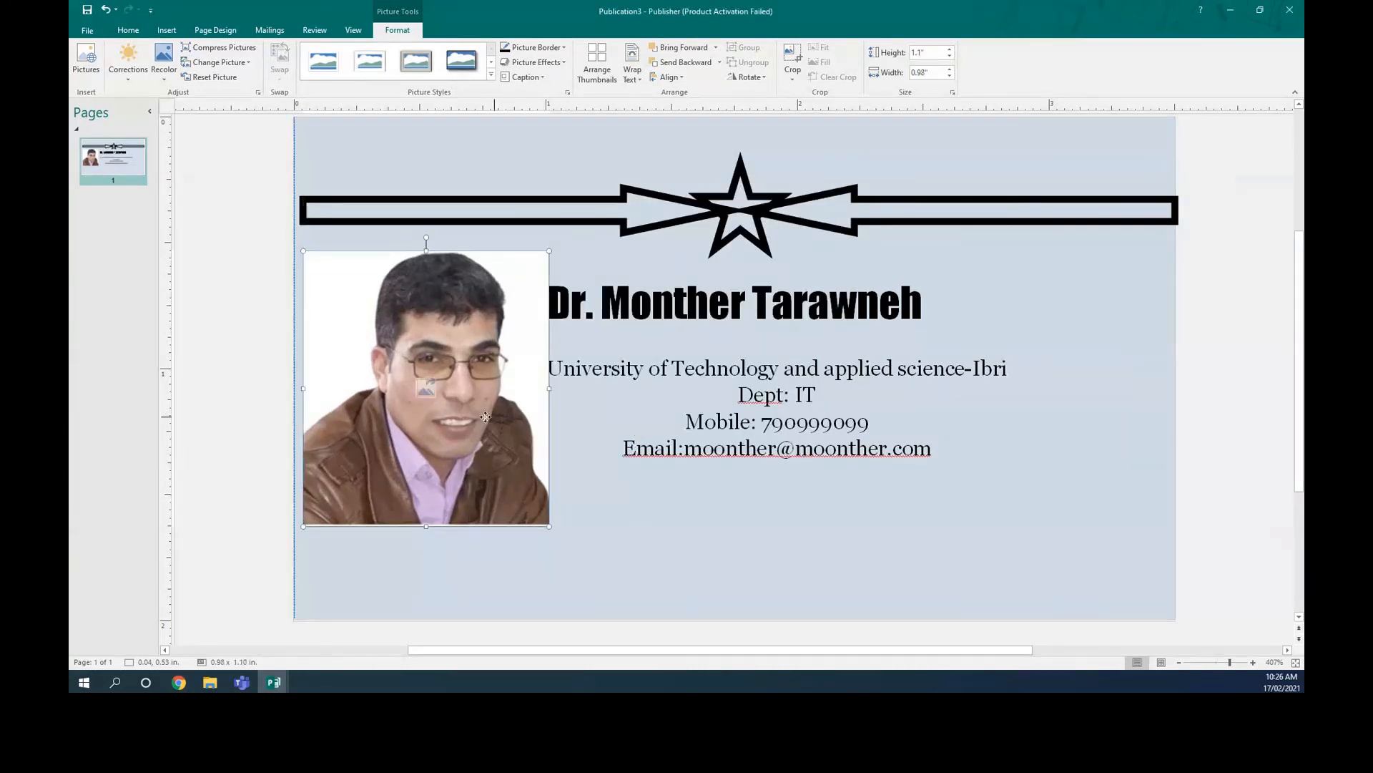
left_click_drag(493, 416, 484, 416)
left_click_drag(410, 363, 538, 386)
Duplicate the portrait photo and place the copy at the card's right edge, under the decorative line
right_click(459, 395)
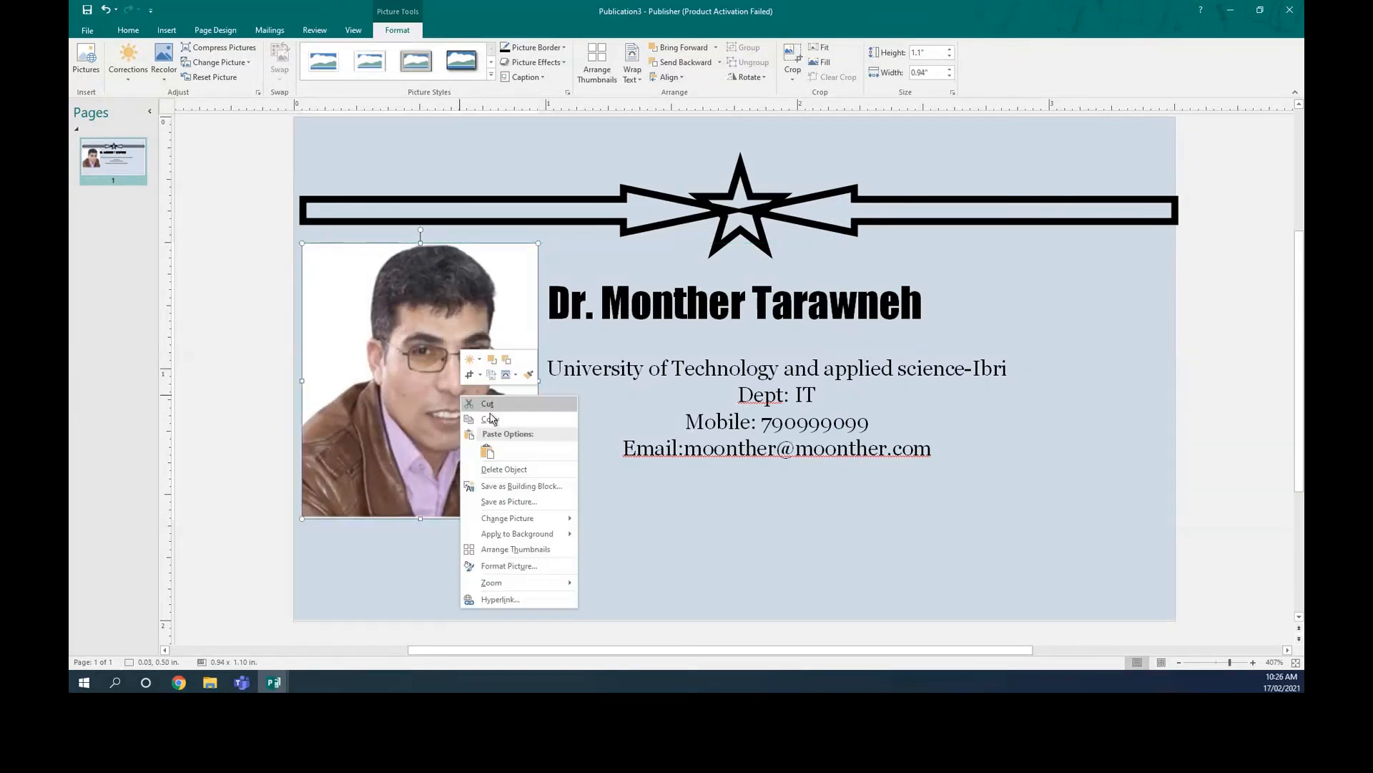
left_click(493, 420)
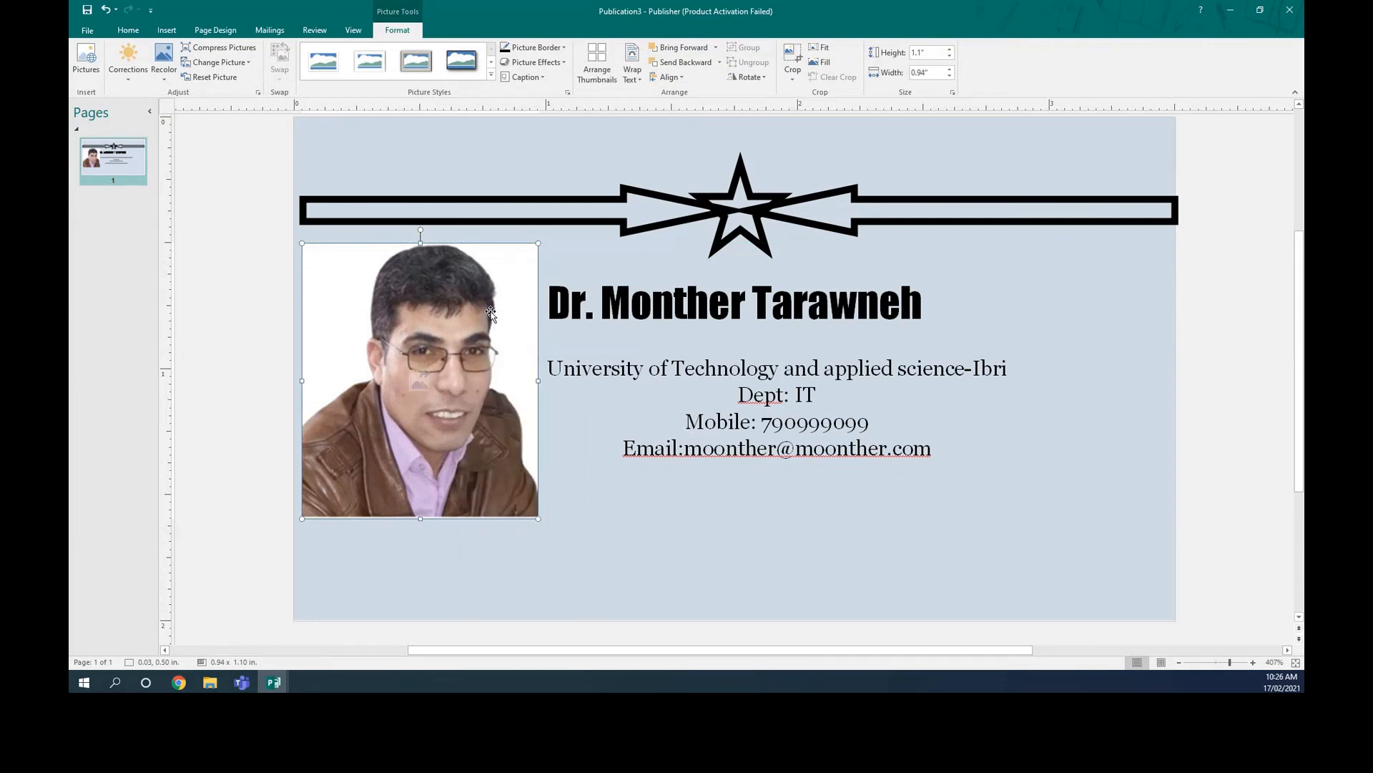
right_click(566, 255)
left_click(592, 294)
left_click_drag(648, 345, 1019, 324)
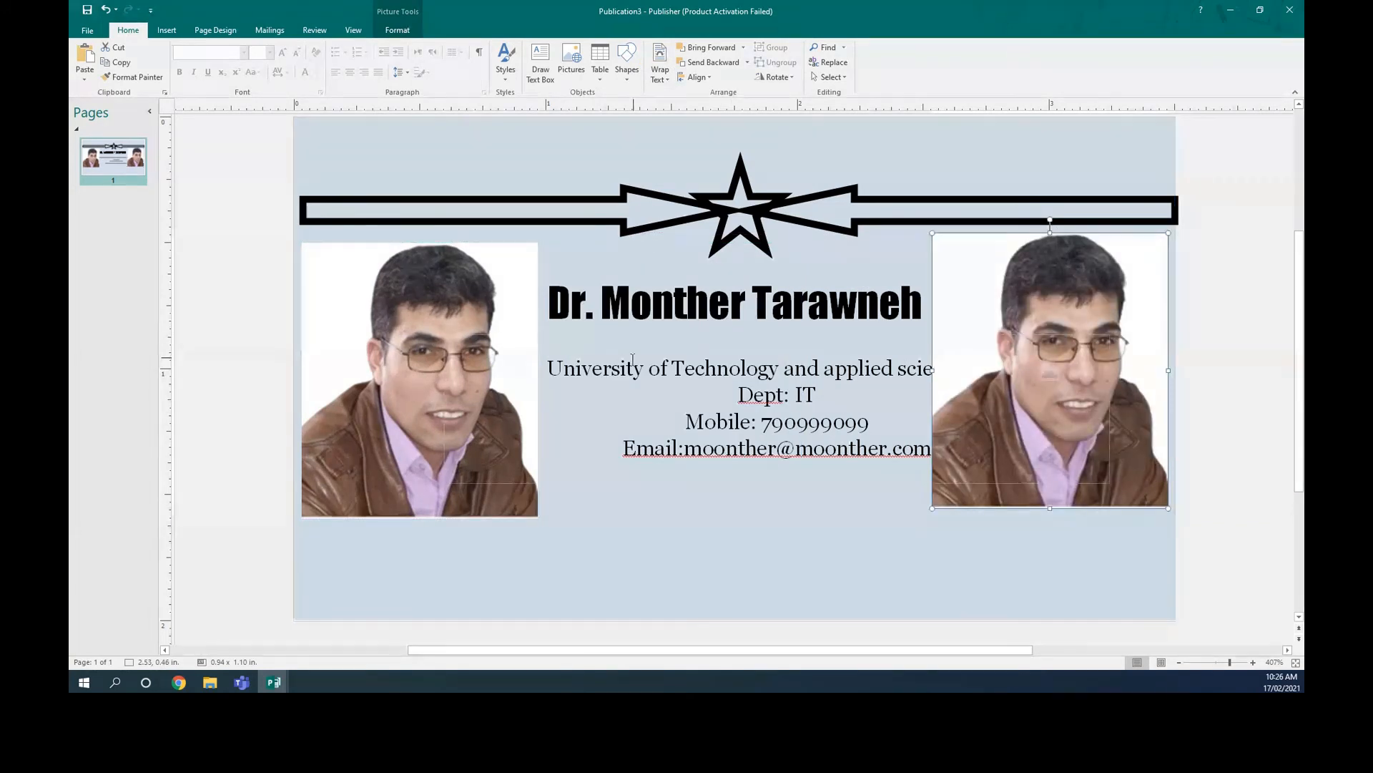
Flip the copied portrait photo horizontally so it mirrors the original
left_click(788, 79)
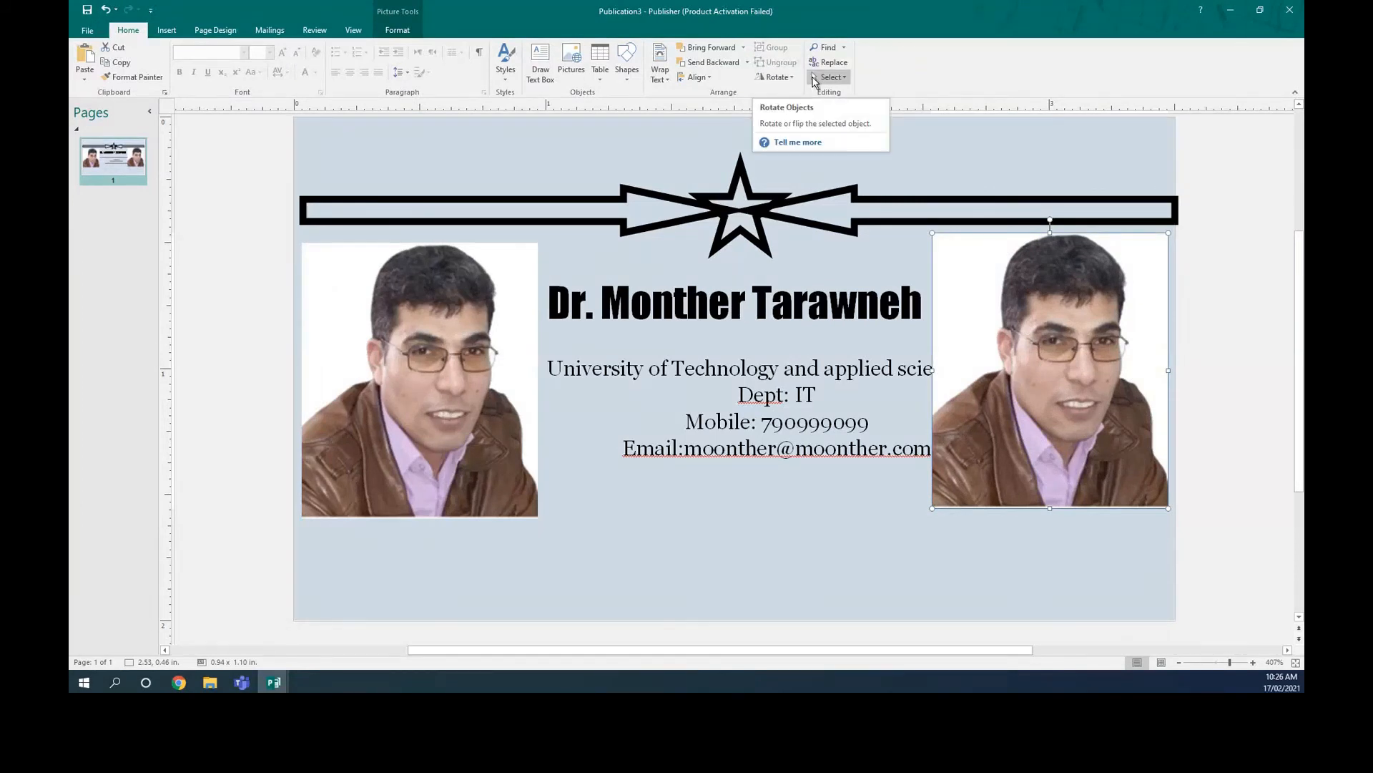
left_click(792, 79)
left_click(796, 79)
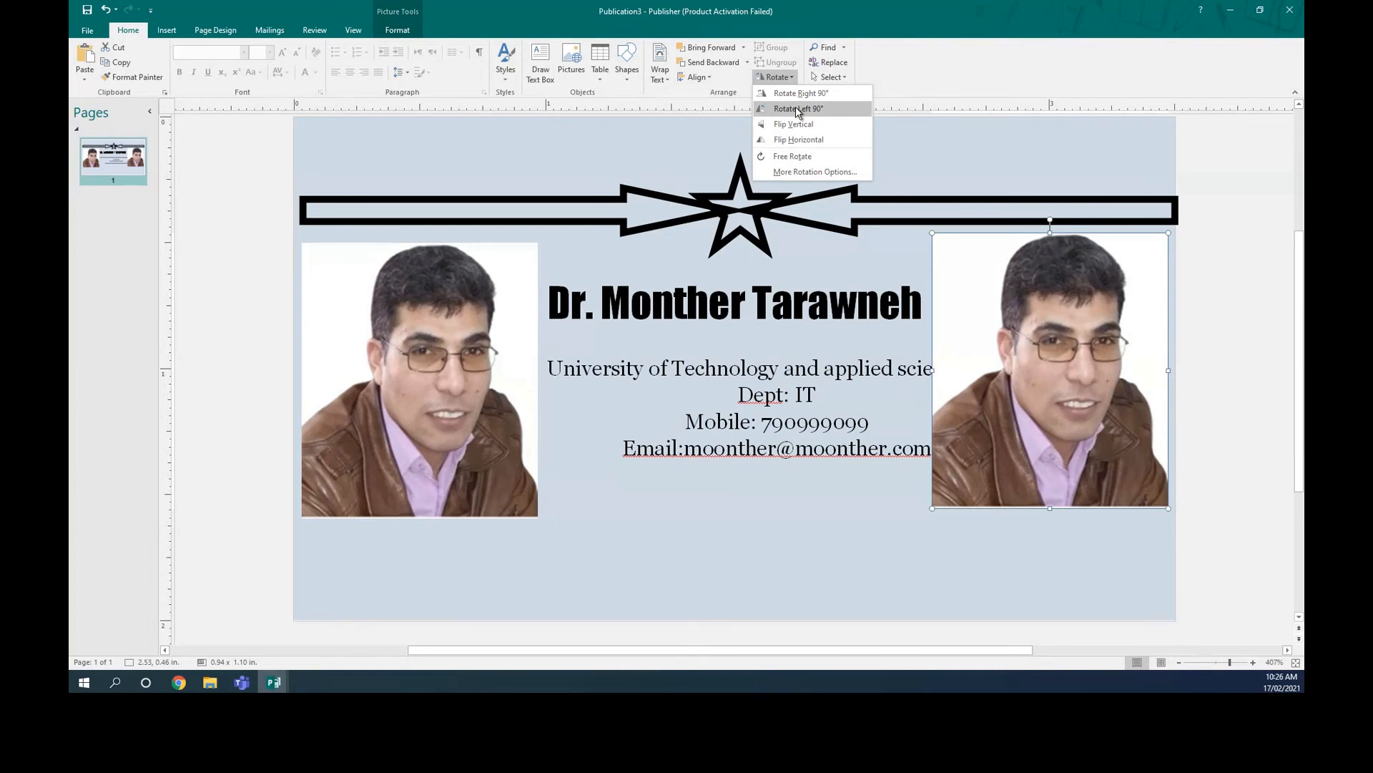
left_click(790, 140)
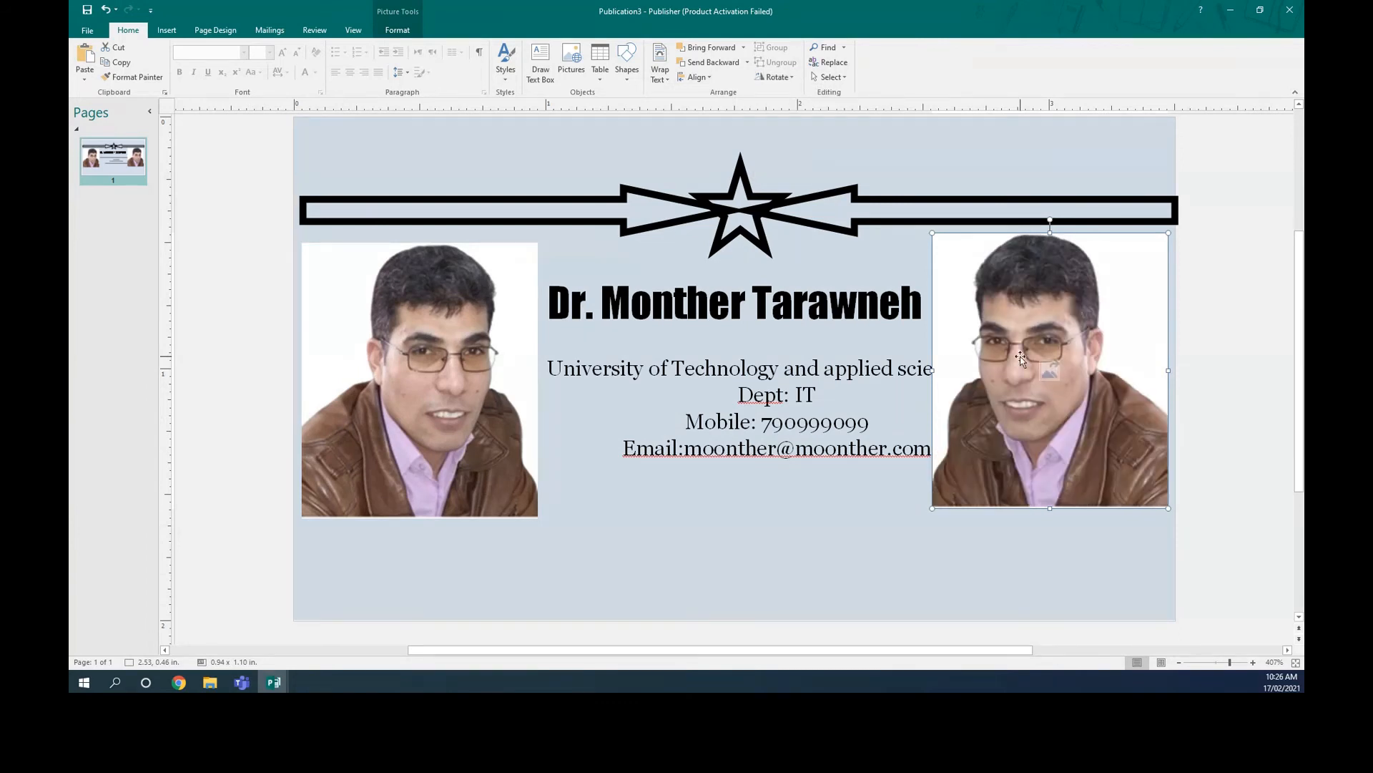
Shrink the mirrored portrait photo to about 0.69 × 0.92 in at the card's right edge and apply the None wrapping style
left_click_drag(932, 370, 963, 369)
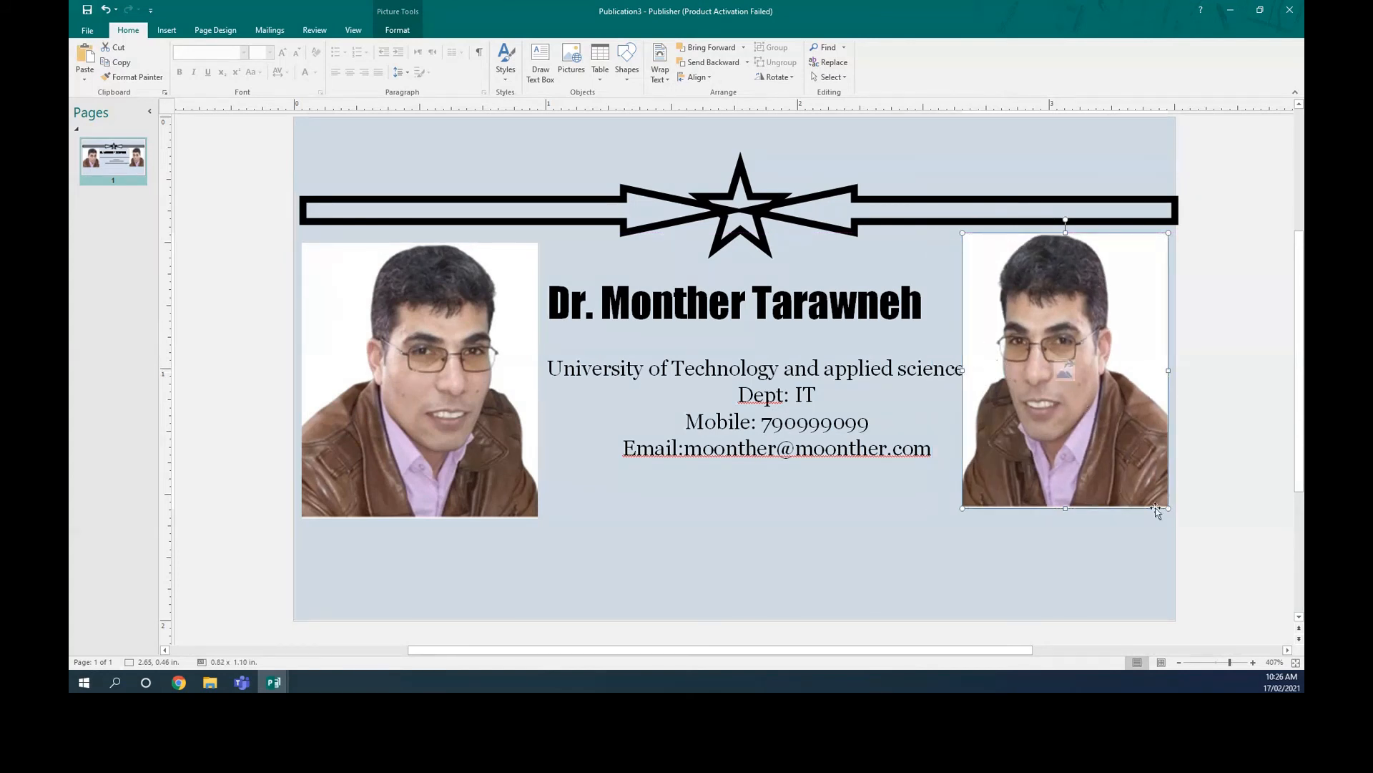
left_click_drag(1167, 506, 1114, 428)
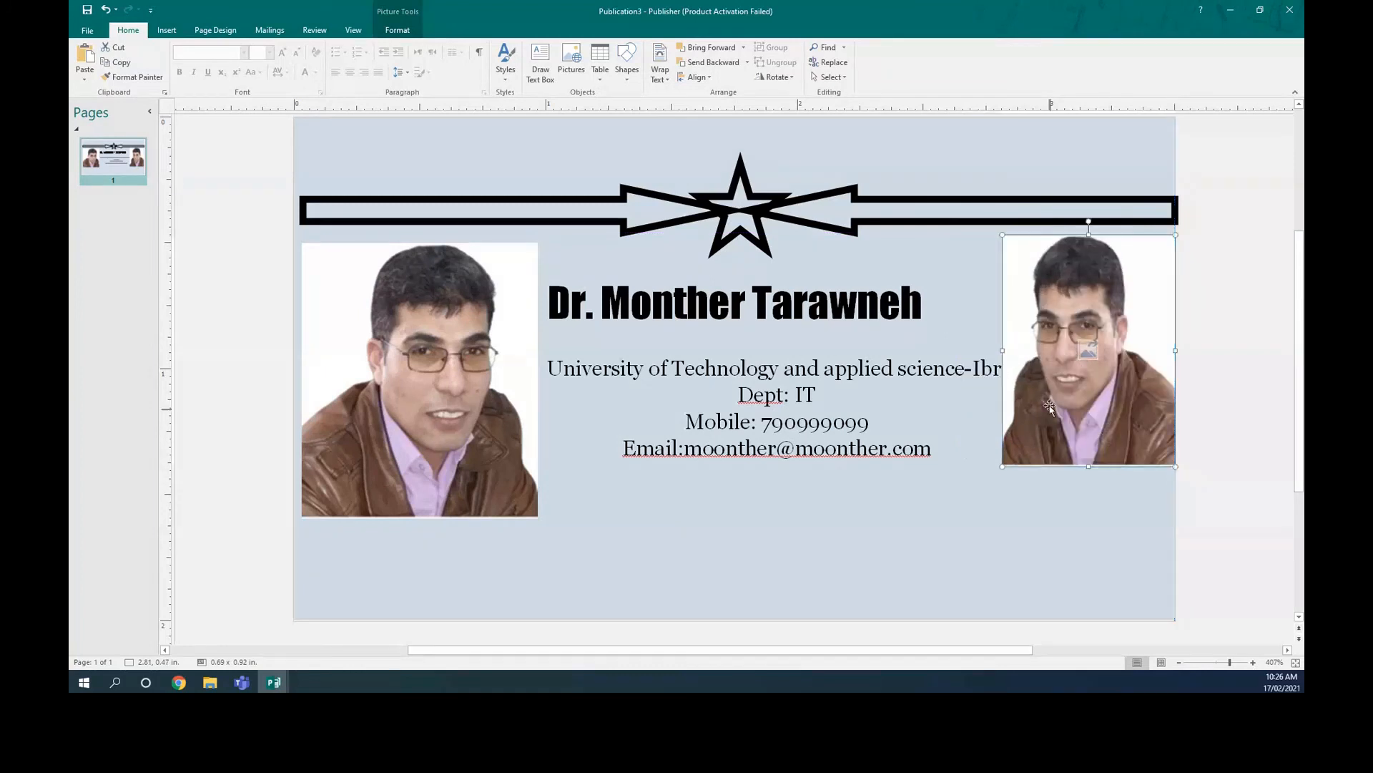
right_click(1054, 347)
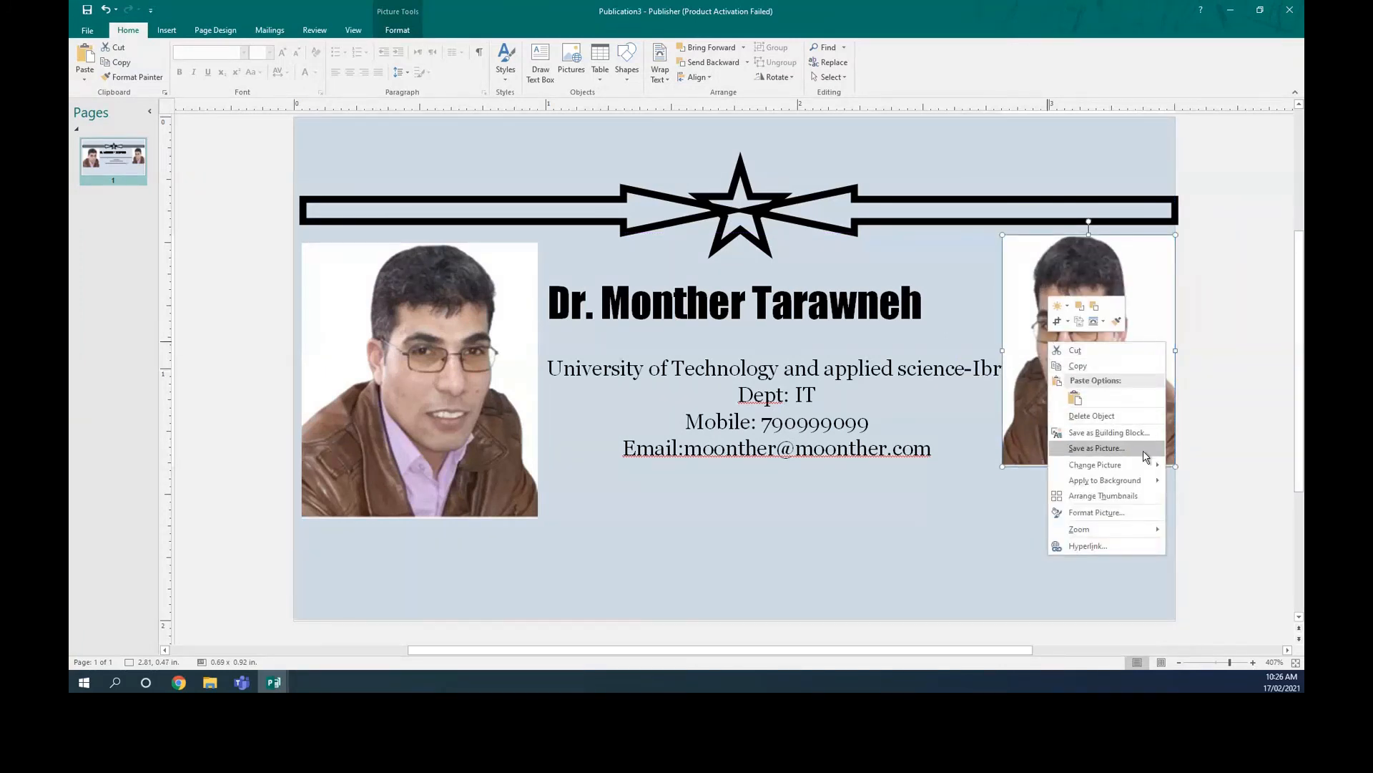
mouse_move(1132, 485)
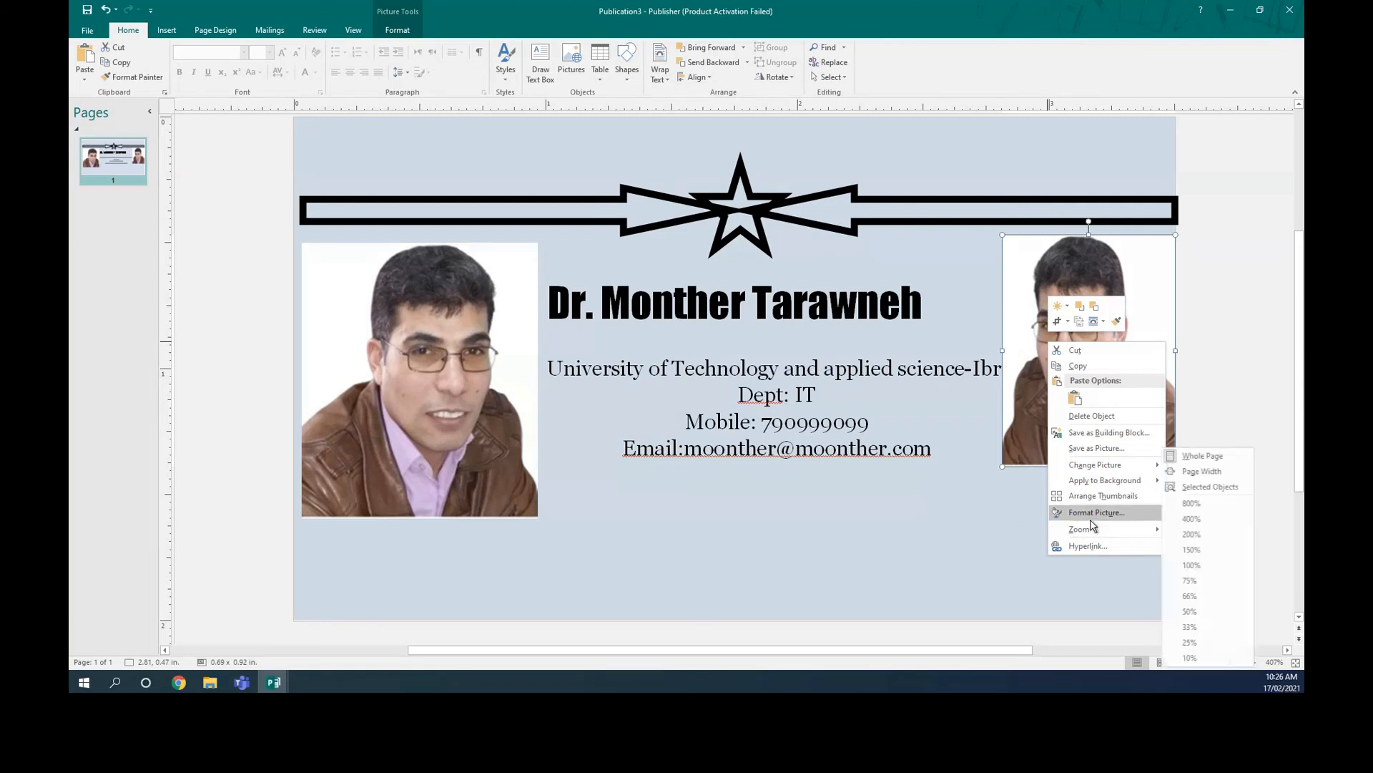
left_click(1096, 513)
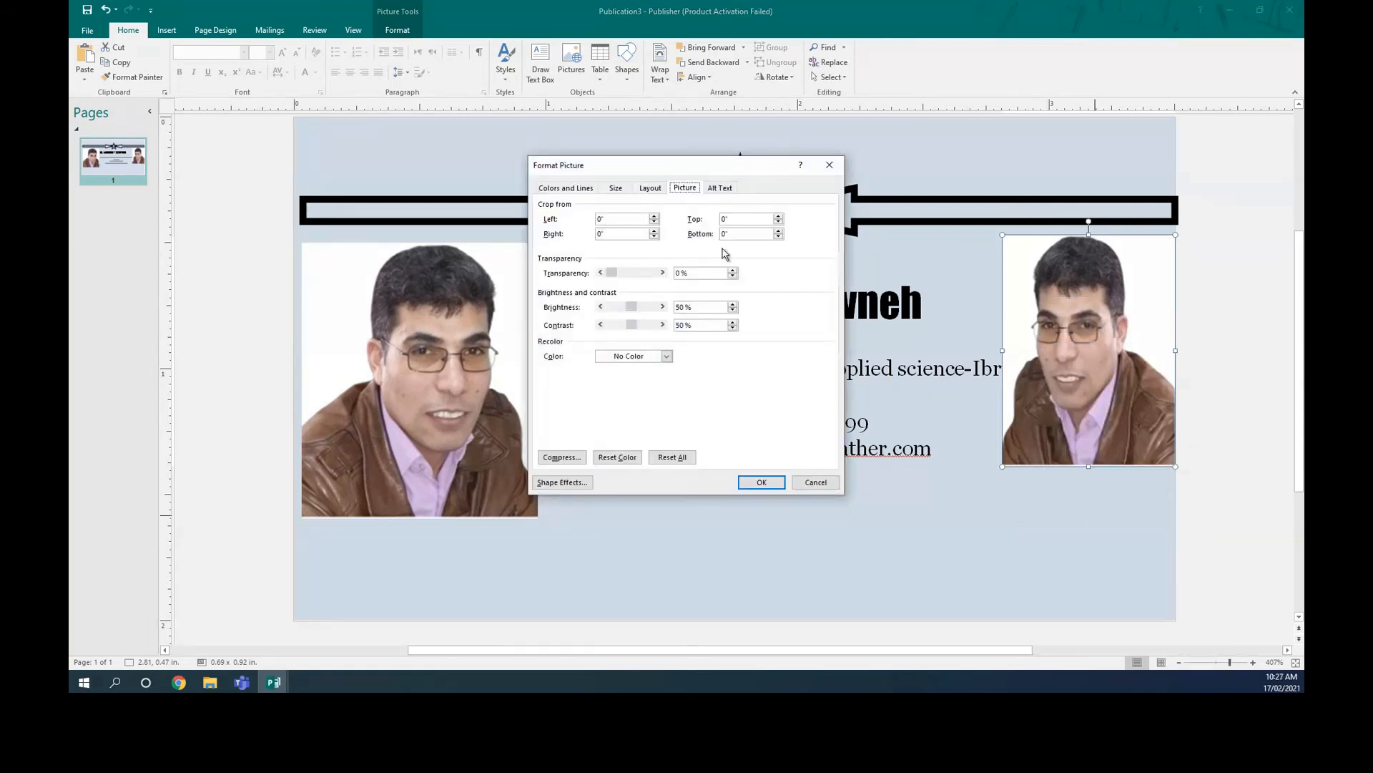
left_click(650, 189)
left_click(807, 295)
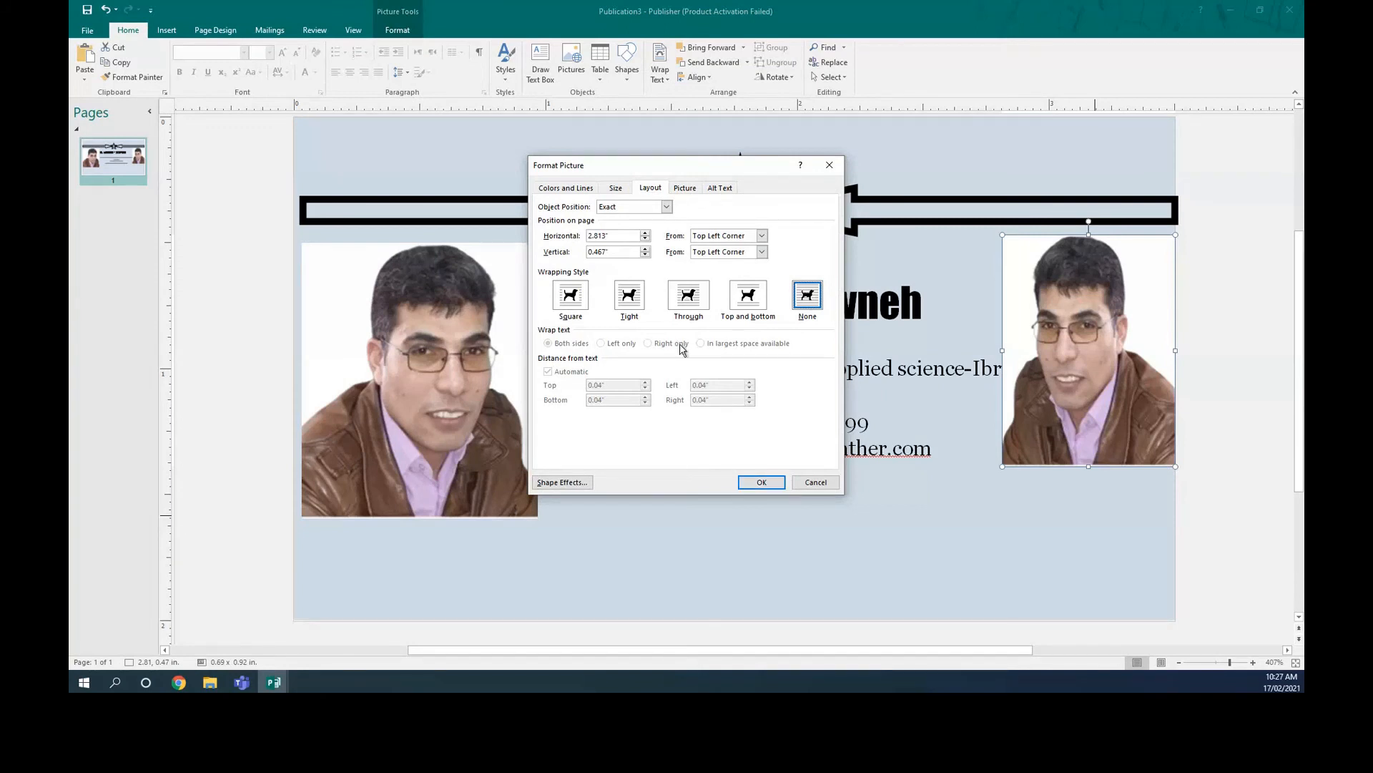
left_click(762, 482)
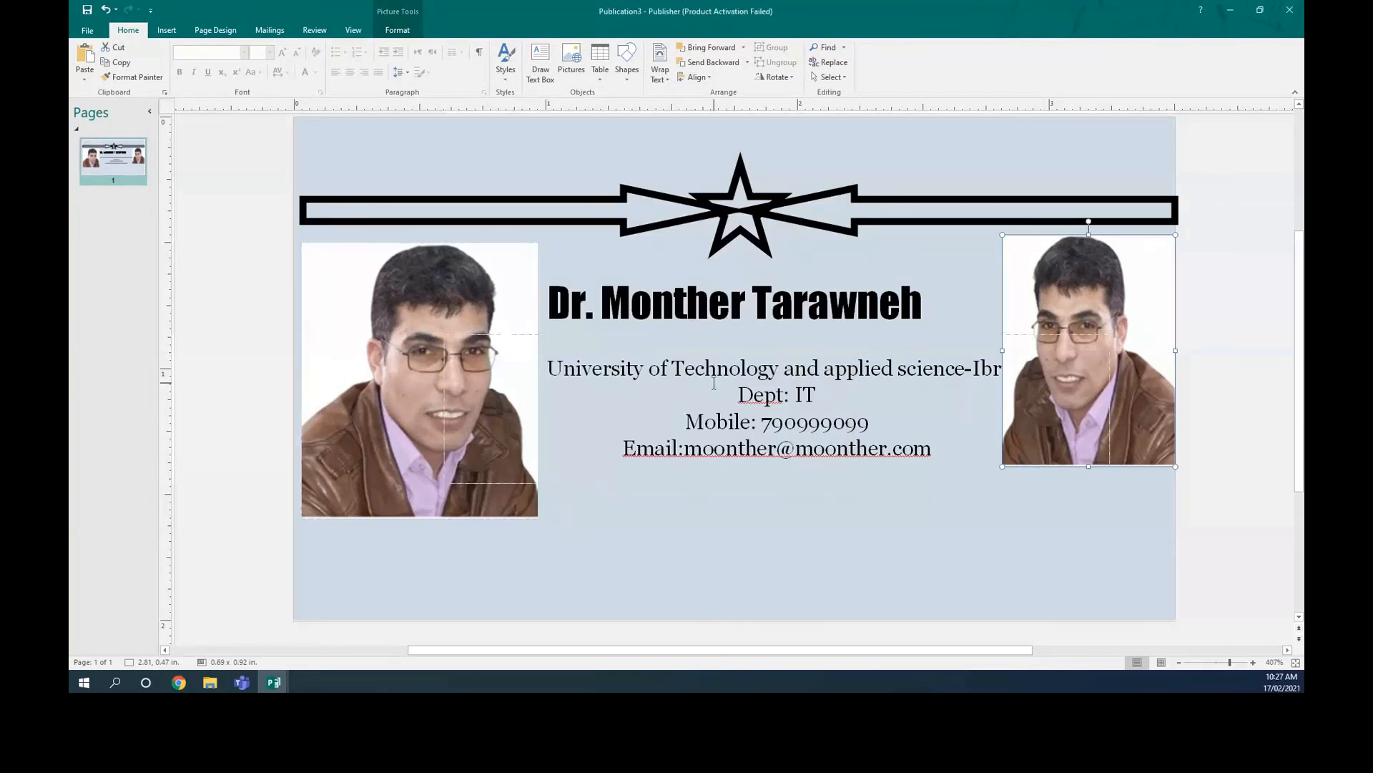
Reduce the font size of all the contact detail lines under the name to 4 pt
left_click(468, 380)
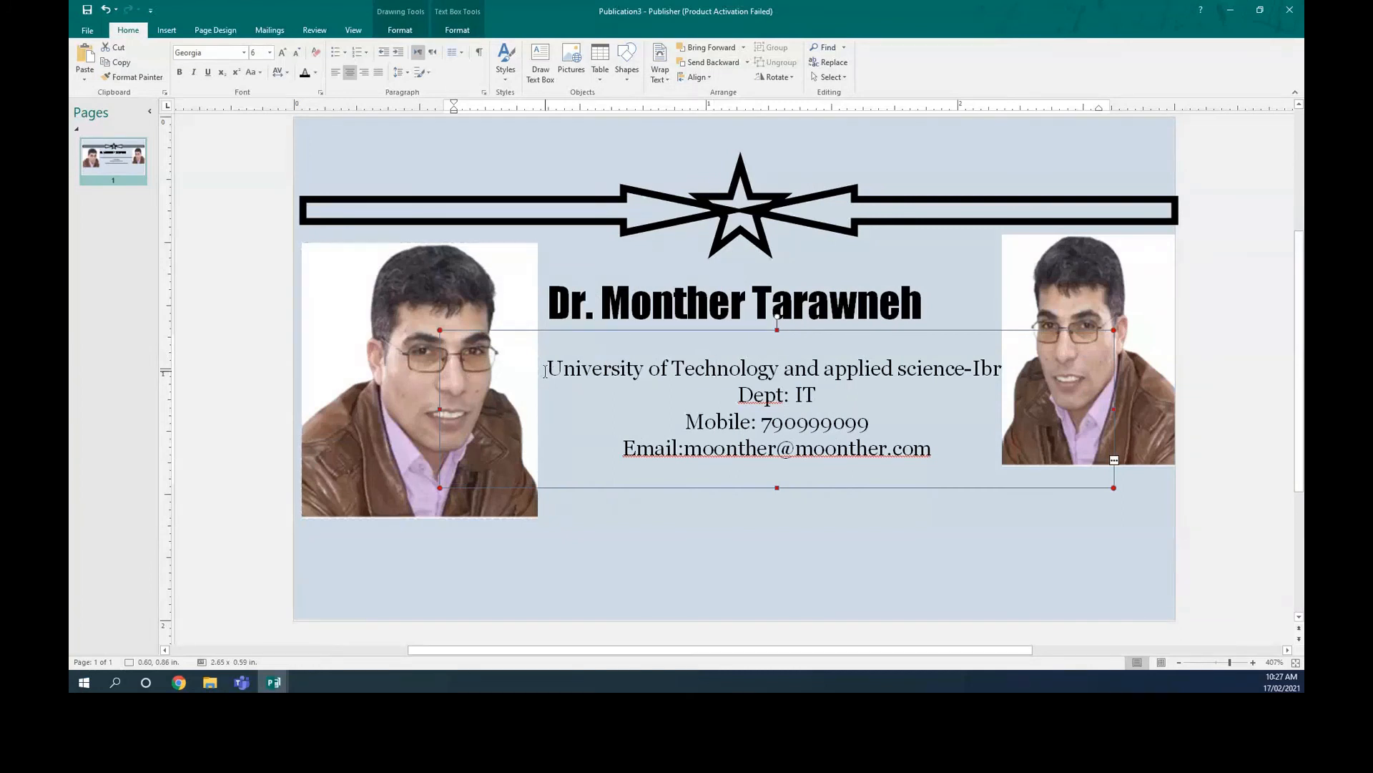
left_click_drag(546, 368, 938, 450)
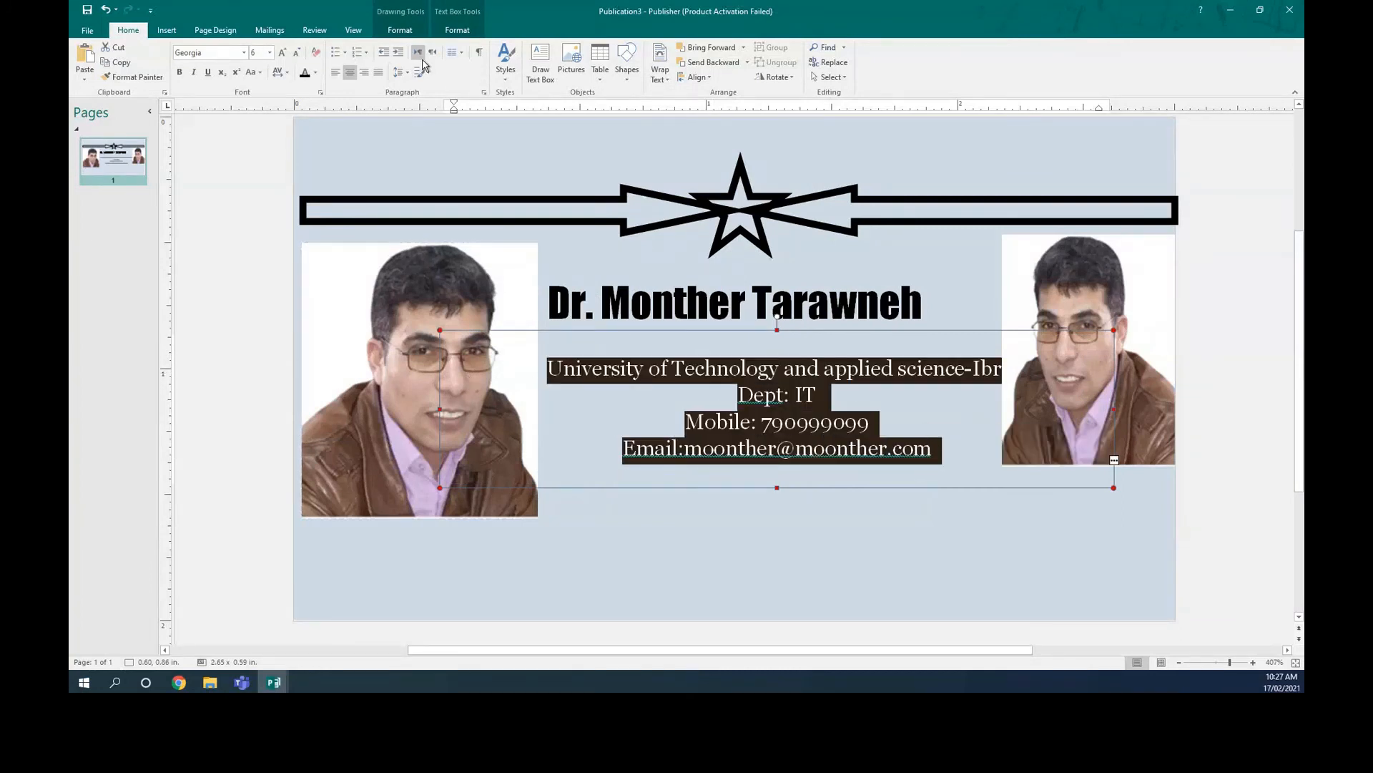
left_click(297, 52)
left_click(296, 52)
left_click(297, 52)
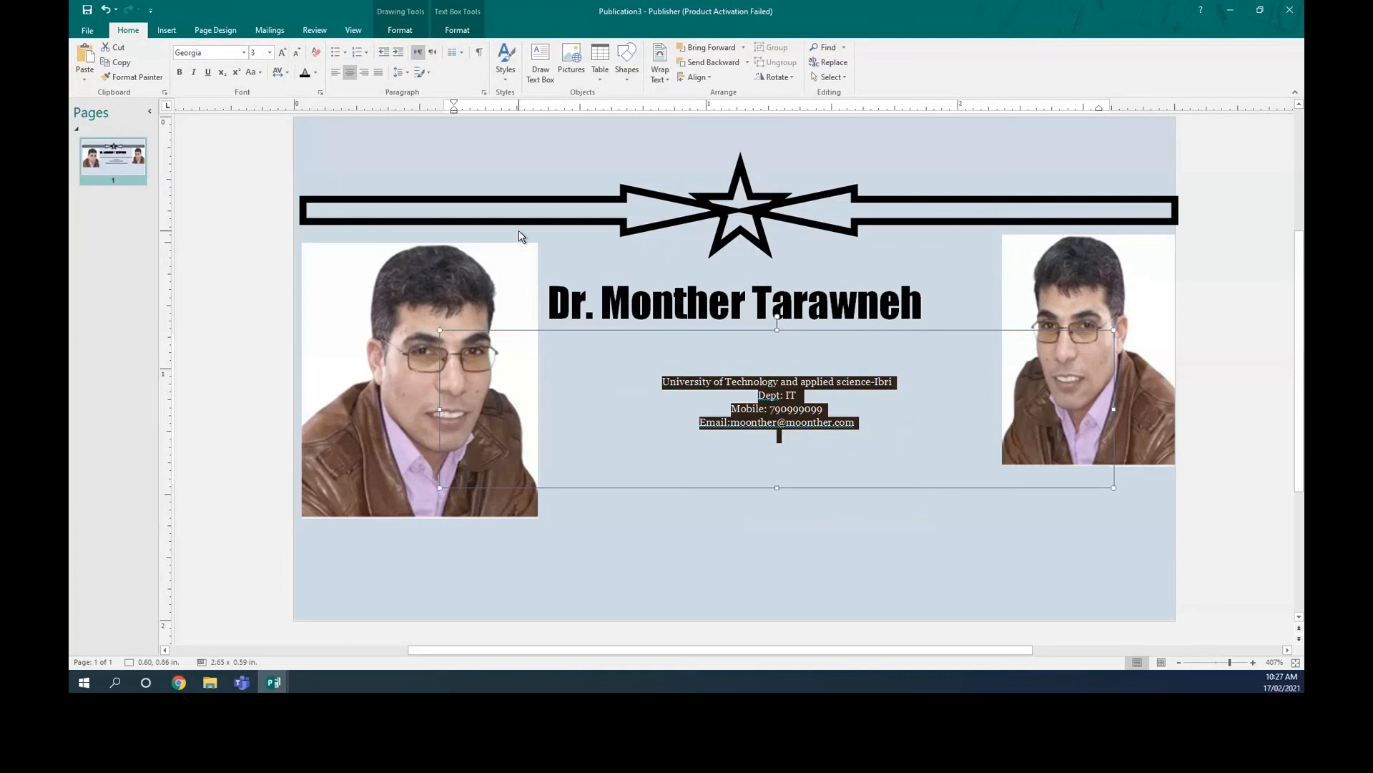
left_click(283, 52)
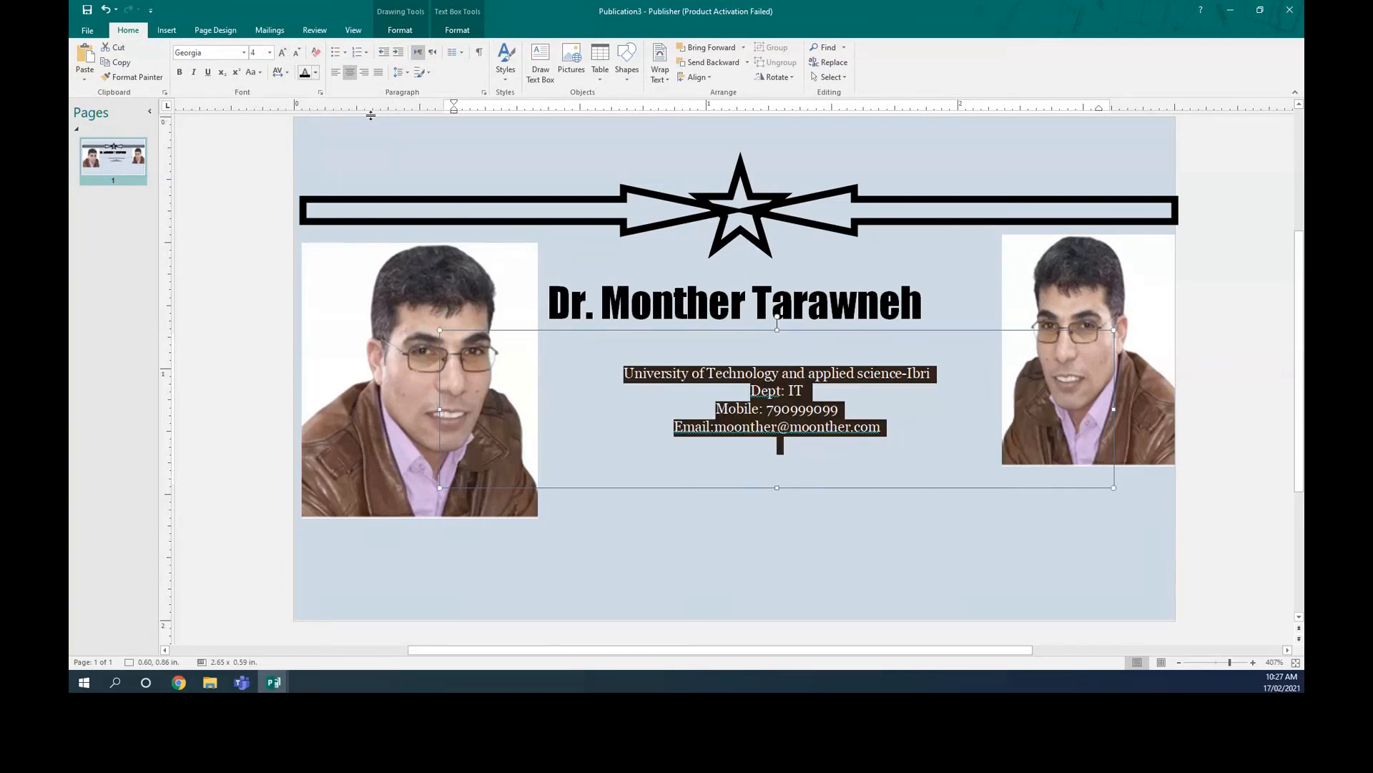
left_click(858, 597)
Widen the mirrored portrait photo toward the contact details and extend its lower edge downward
left_click(1018, 370)
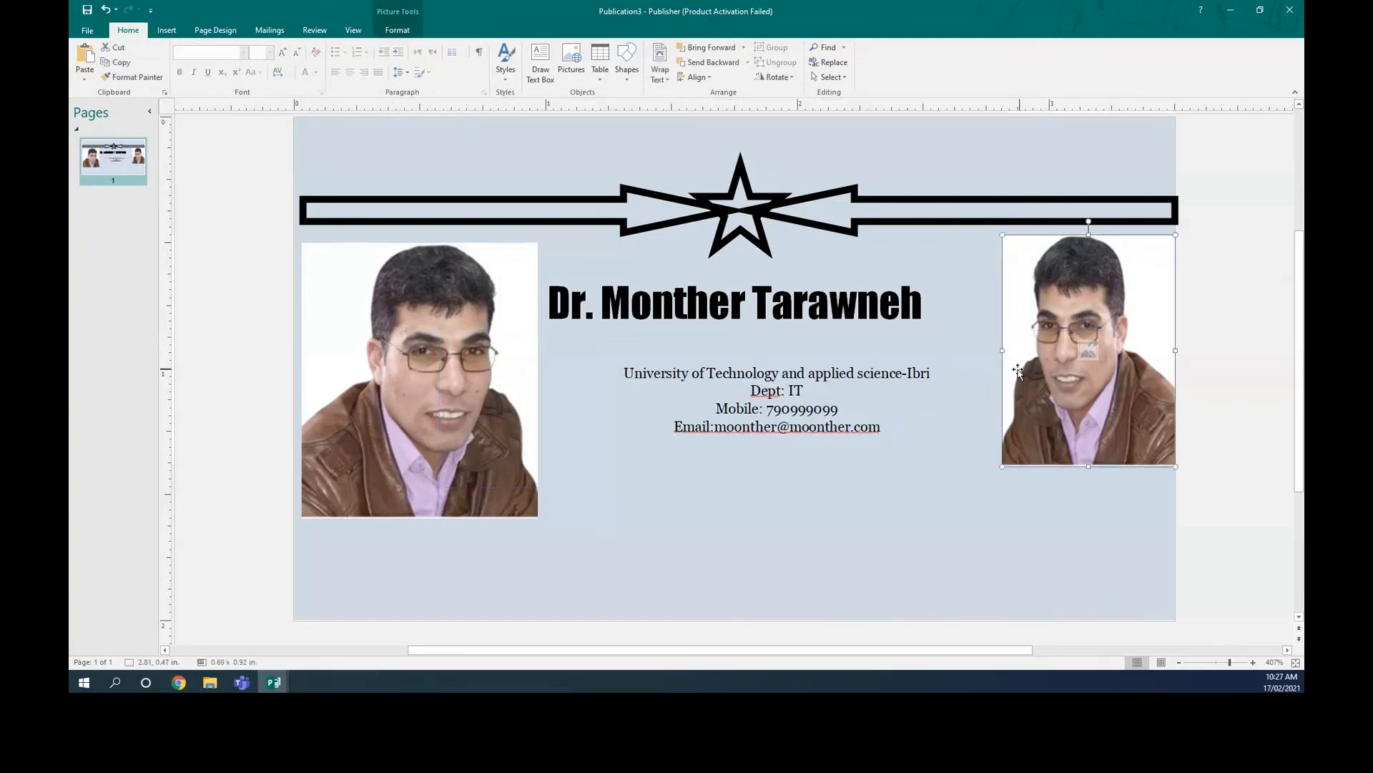
left_click_drag(1004, 349, 962, 349)
left_click(878, 529)
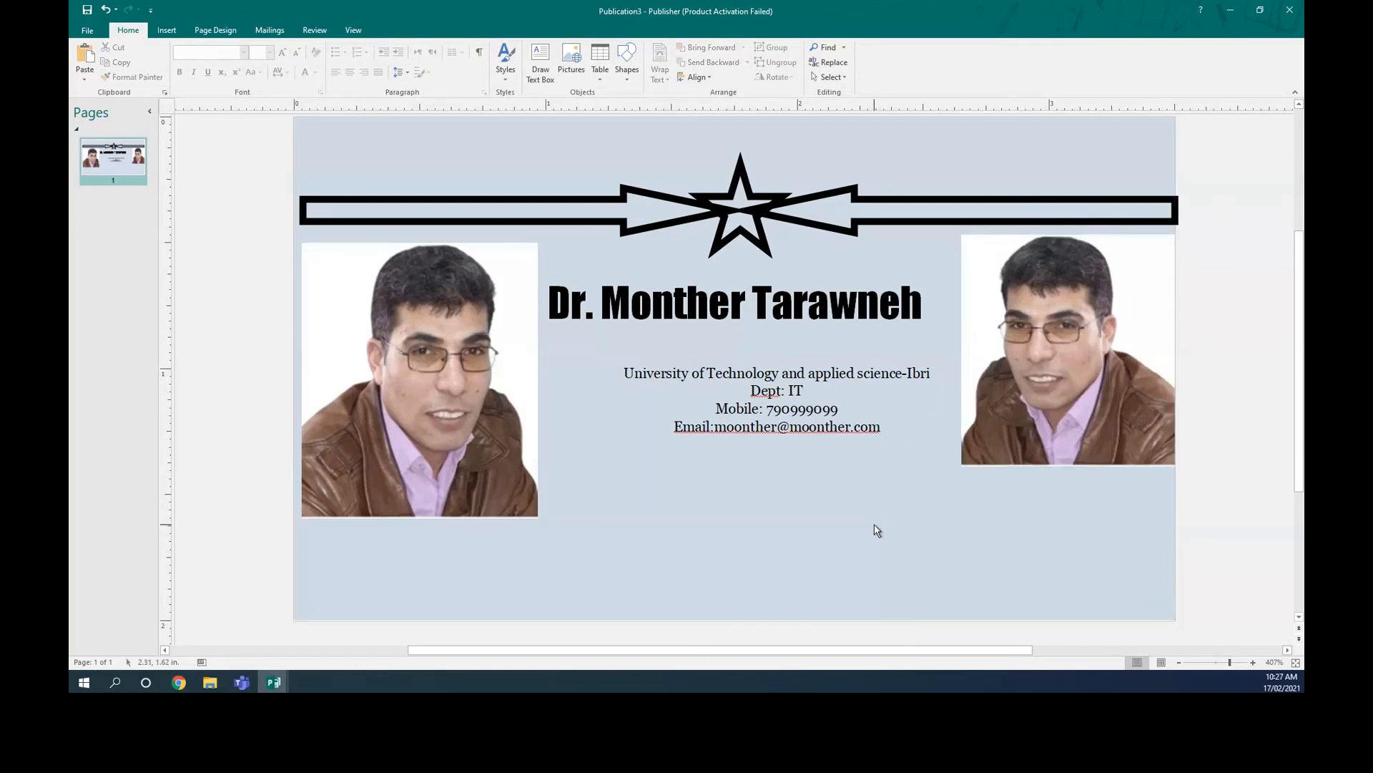
left_click(1105, 469)
left_click_drag(1073, 465, 1073, 494)
left_click(952, 561)
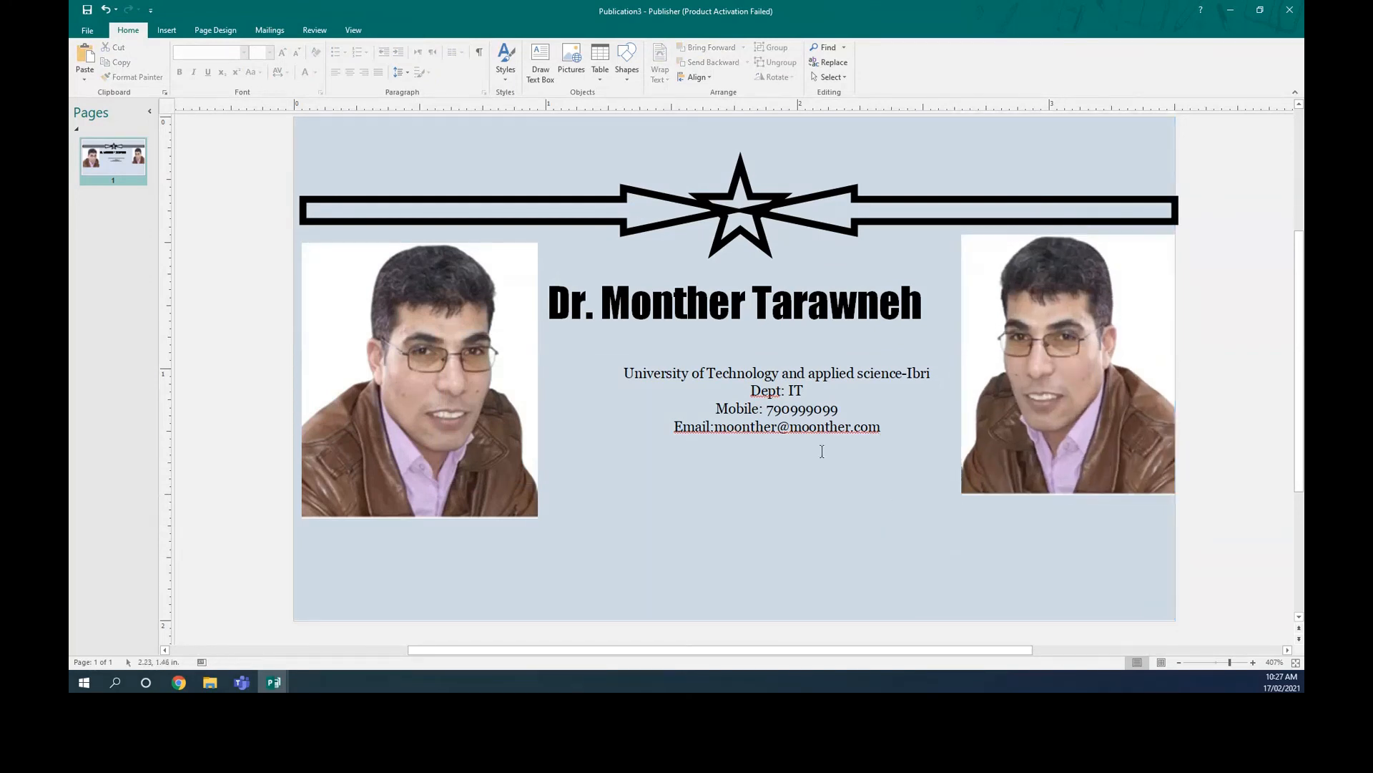
Fill the left arrow of the decorative line with the medium blue scheme color
left_click(622, 189)
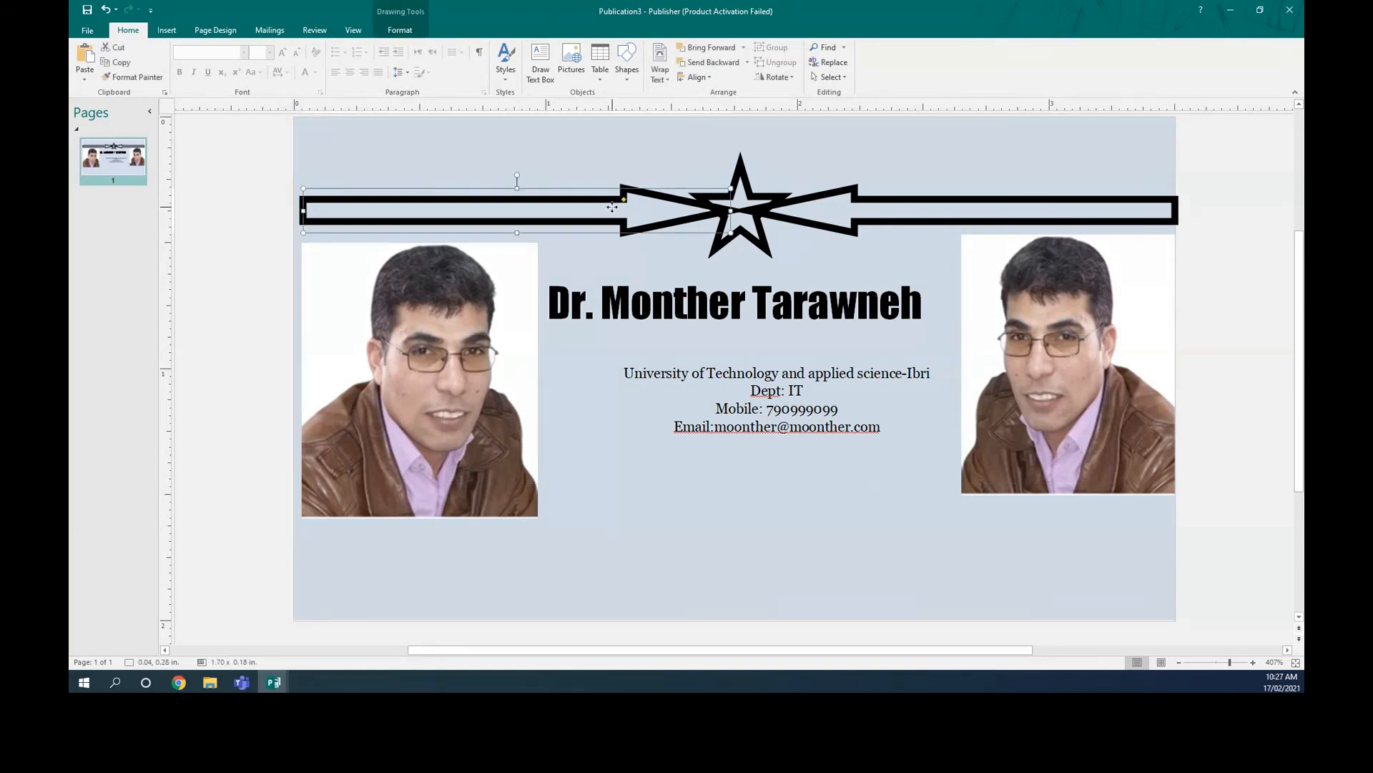
right_click(613, 208)
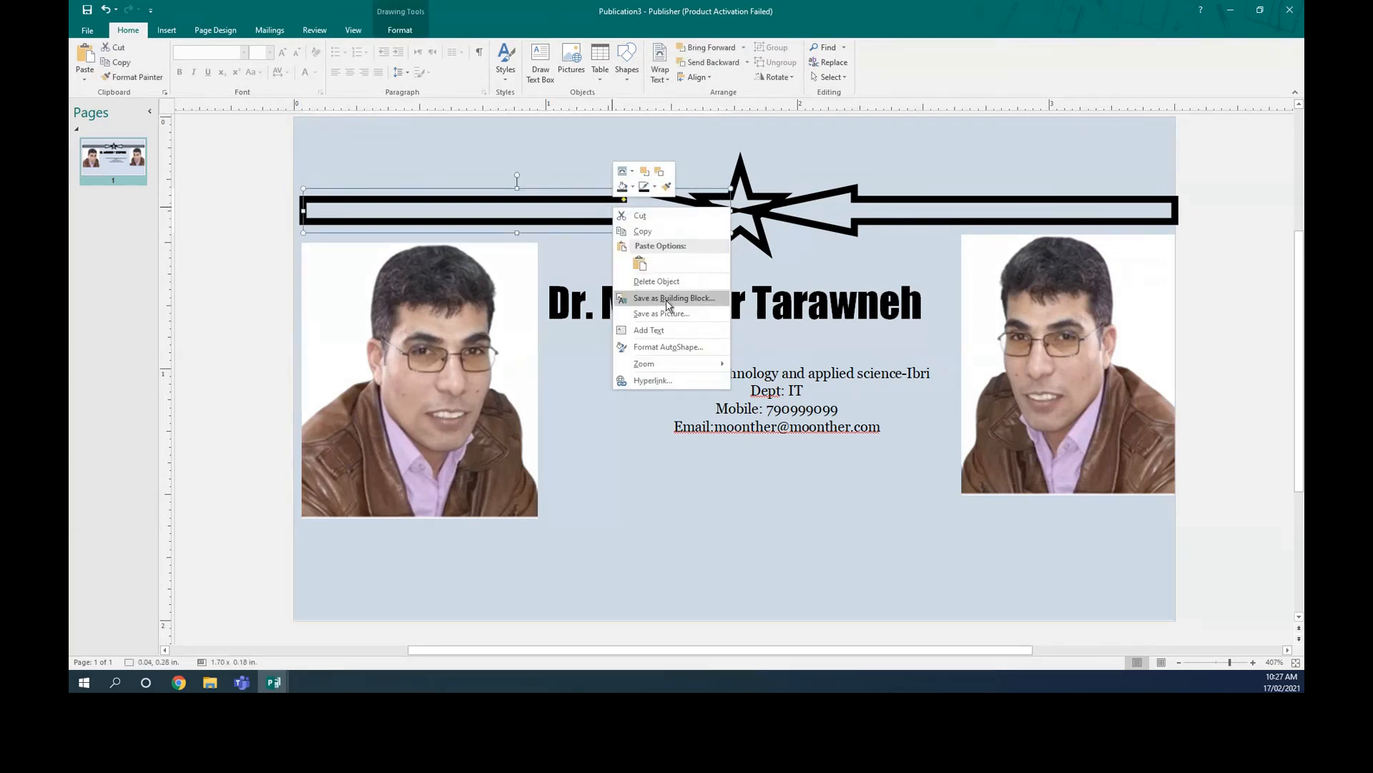
left_click(669, 347)
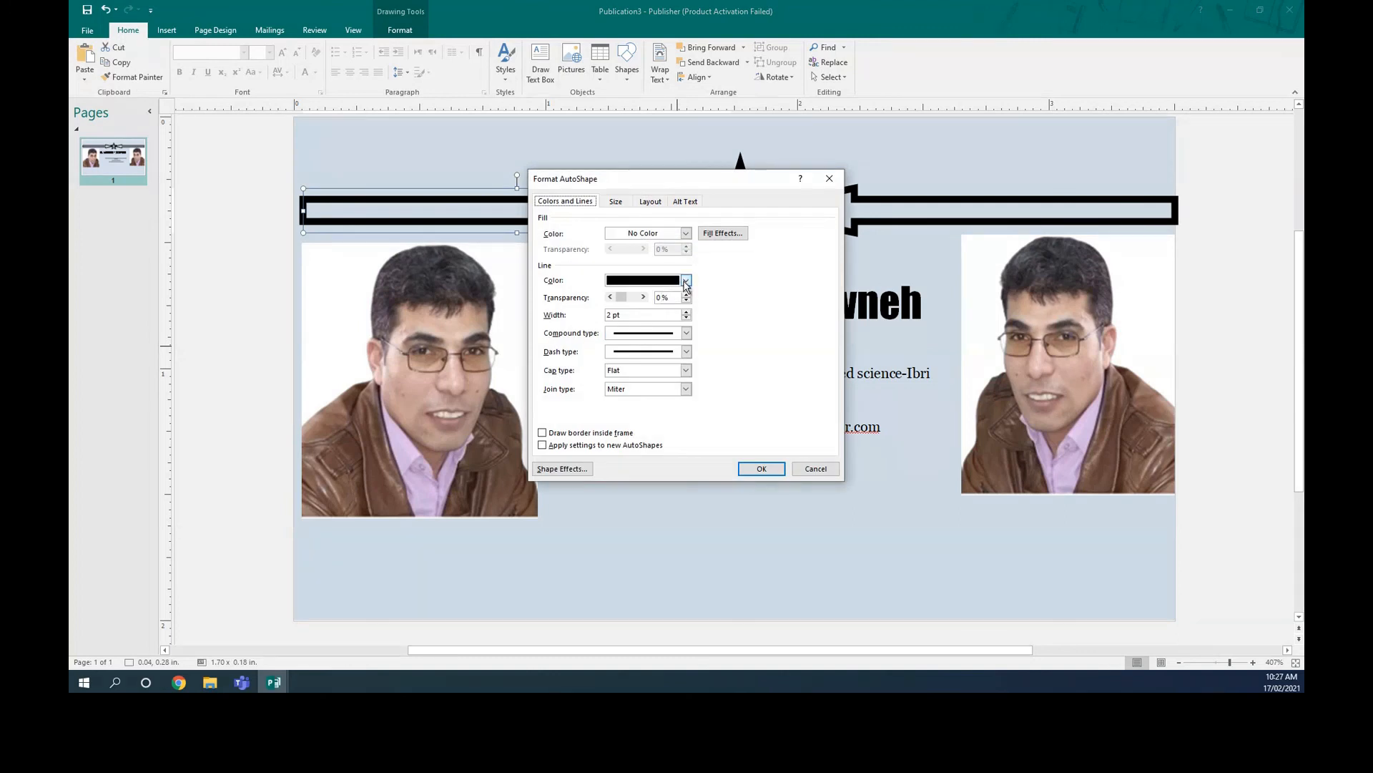
left_click(685, 233)
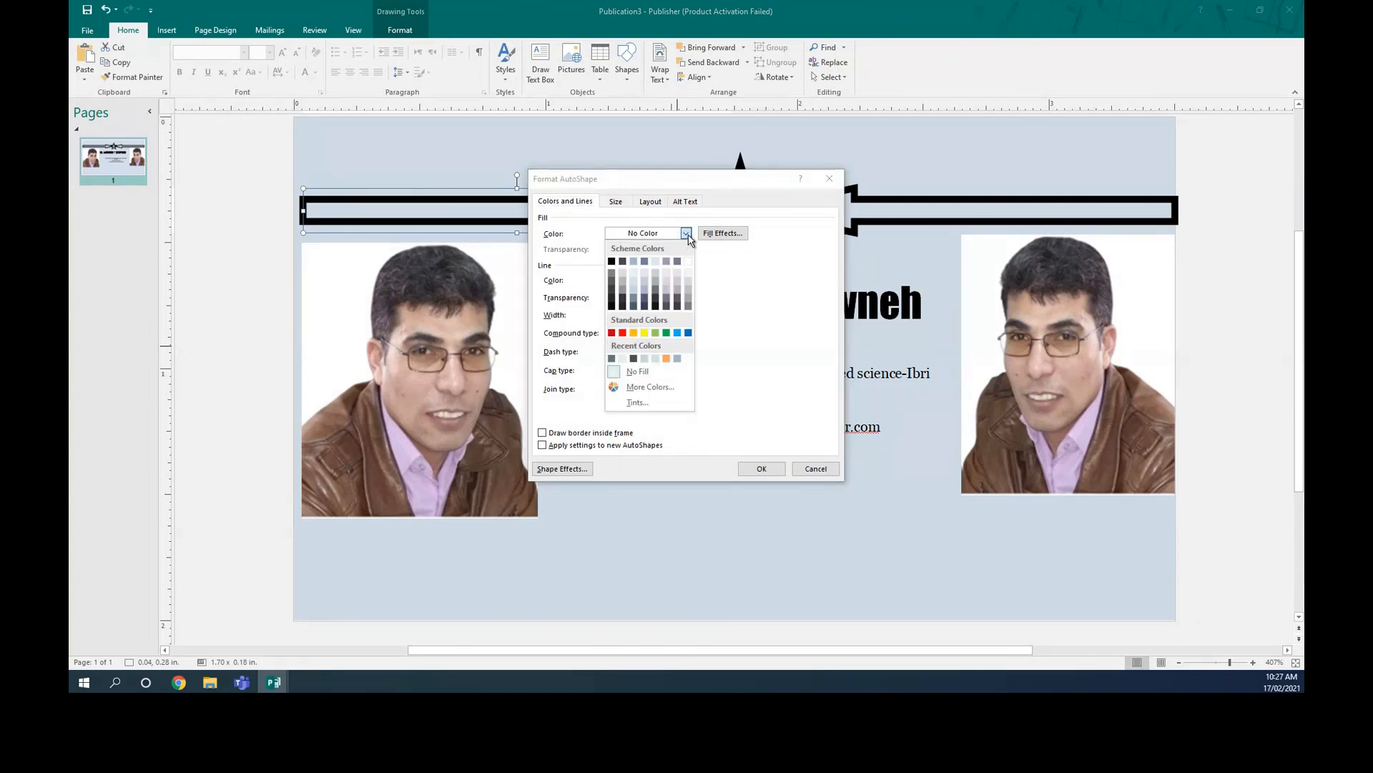
left_click(636, 262)
left_click(759, 469)
Give the right arrow of the decorative line the same medium blue scheme fill as the left arrow
left_click(828, 218)
right_click(828, 216)
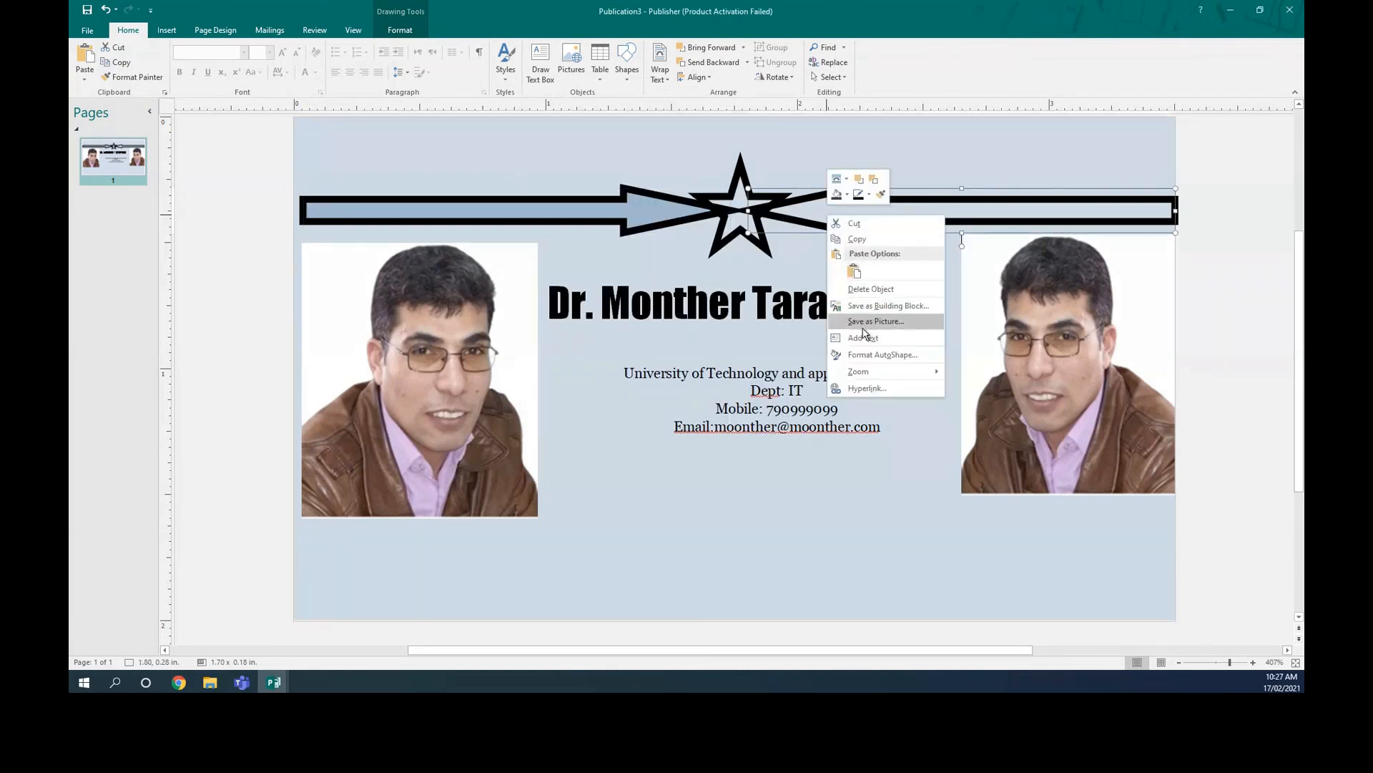
left_click(867, 354)
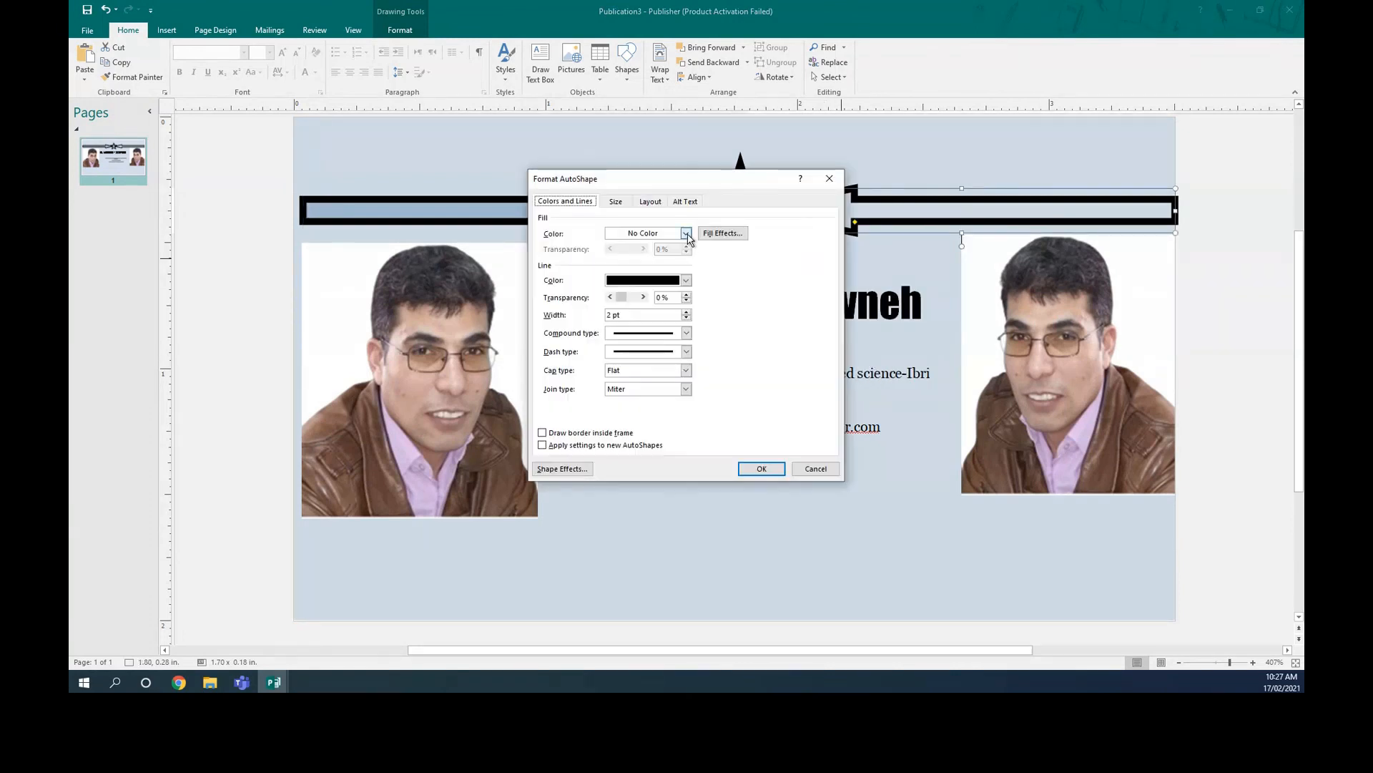
left_click(686, 234)
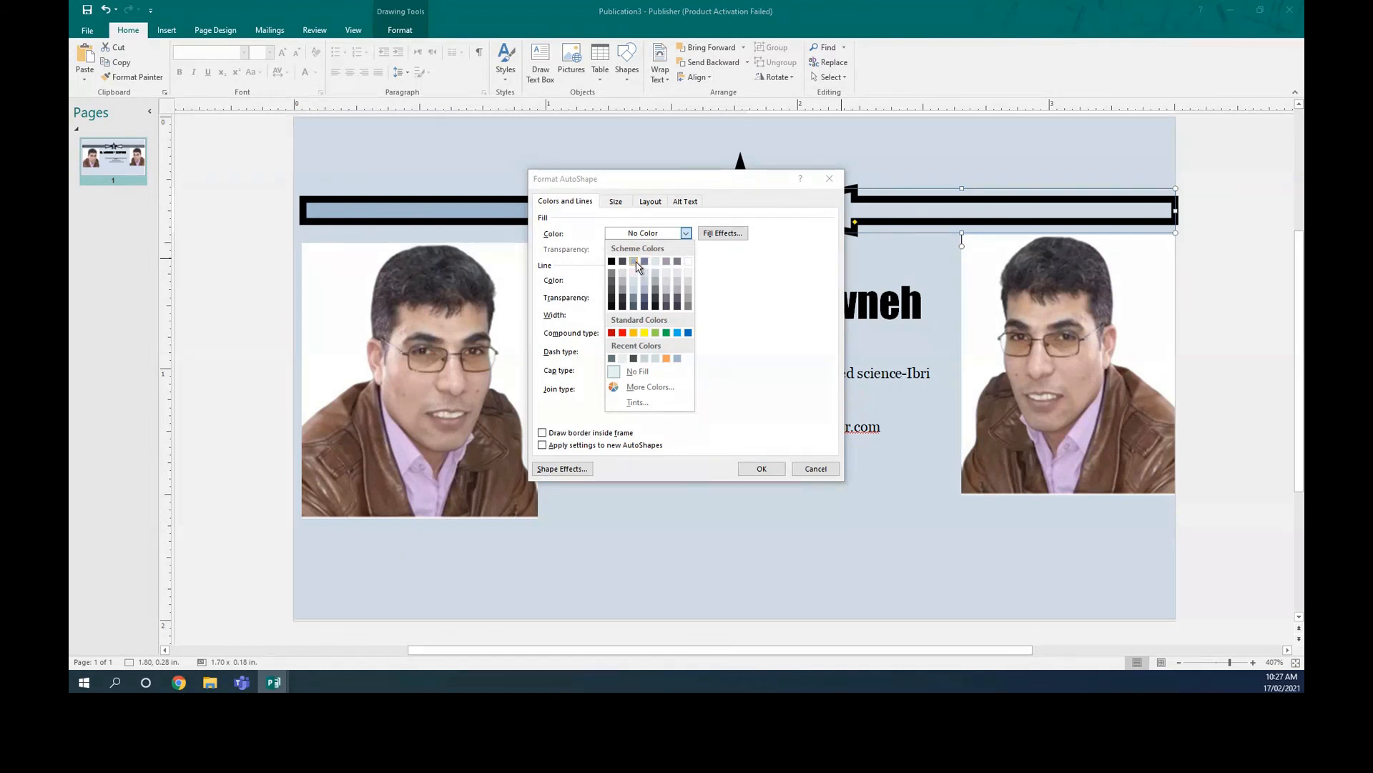
left_click(637, 263)
left_click(761, 468)
left_click(812, 410)
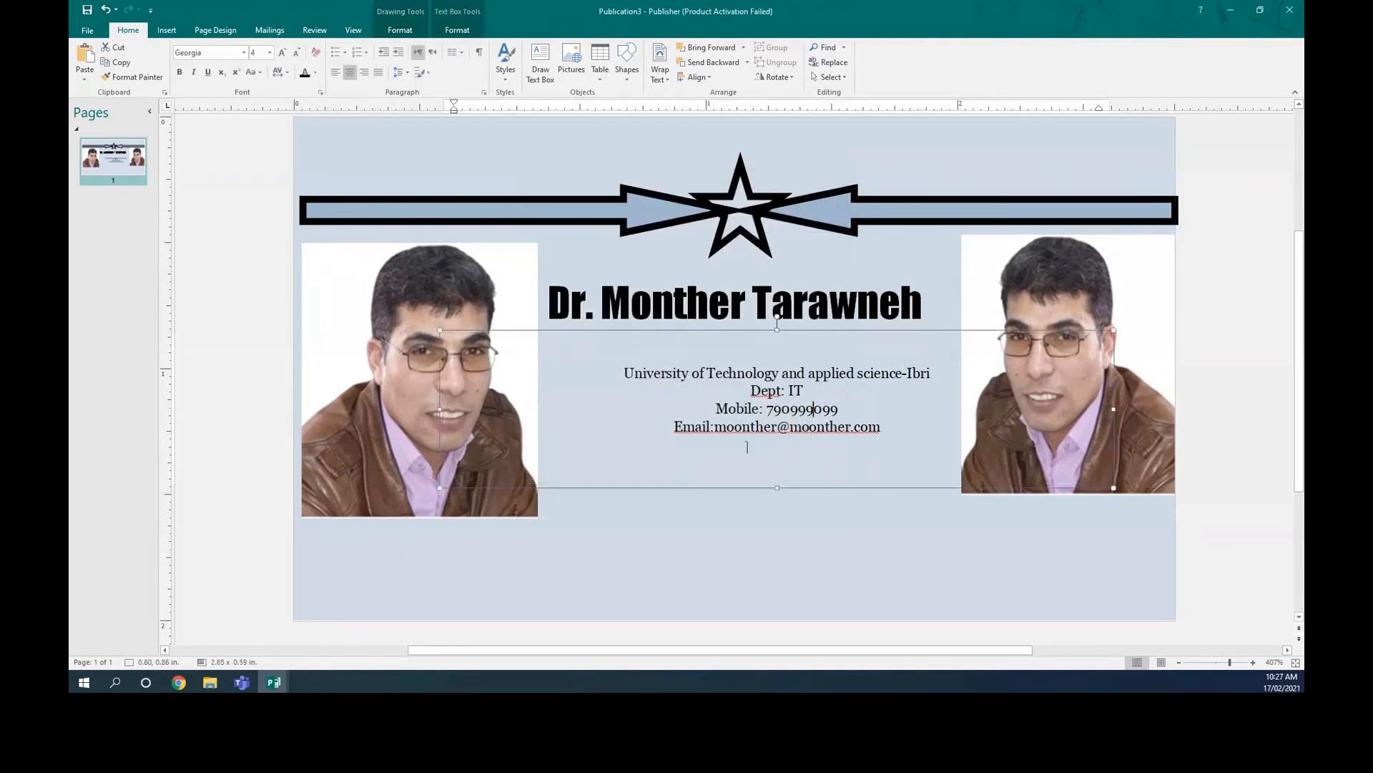
left_click(758, 612)
Switch to Chrome, copy the University of Technology and Applied Sciences - Ibri logo from the image results, and return to Publication3 in Publisher
scroll(732, 320, "down", 1)
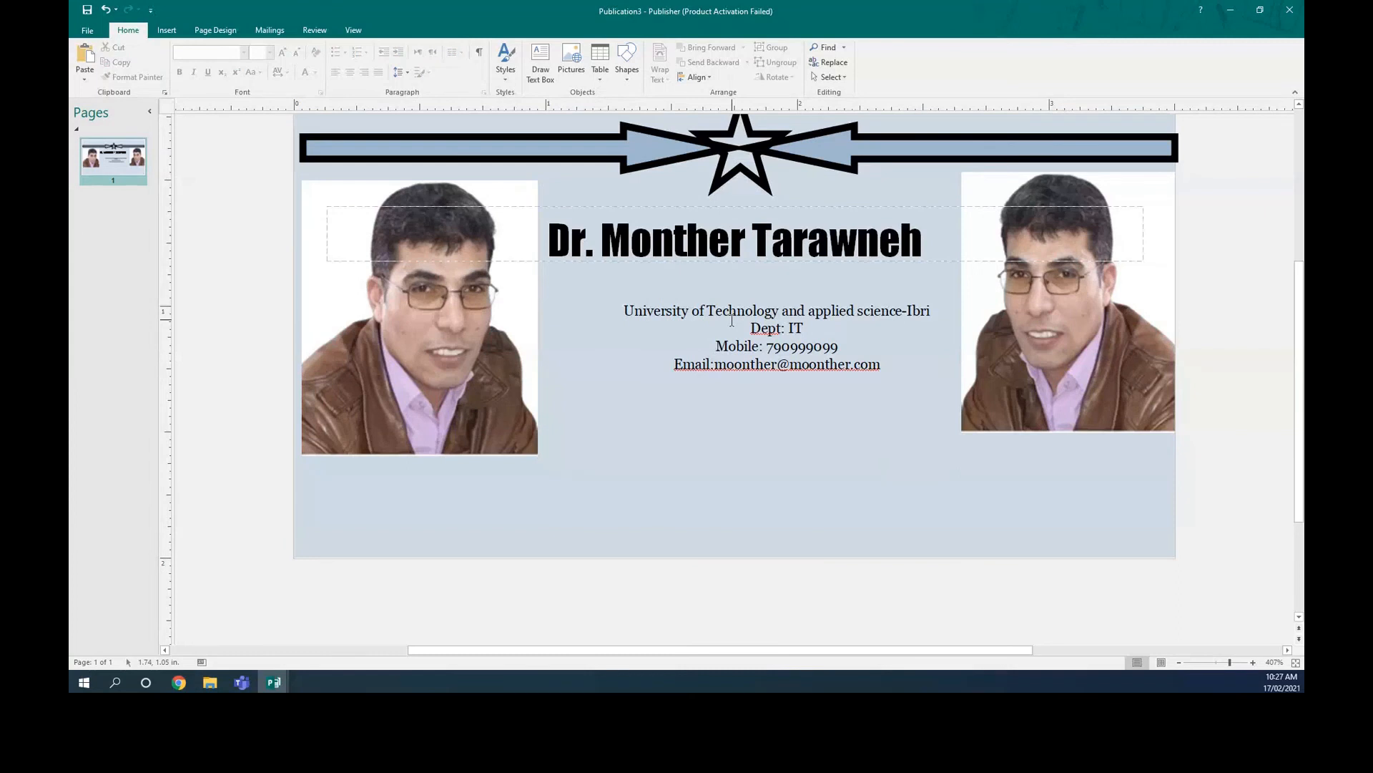
scroll(726, 310, "up", 2)
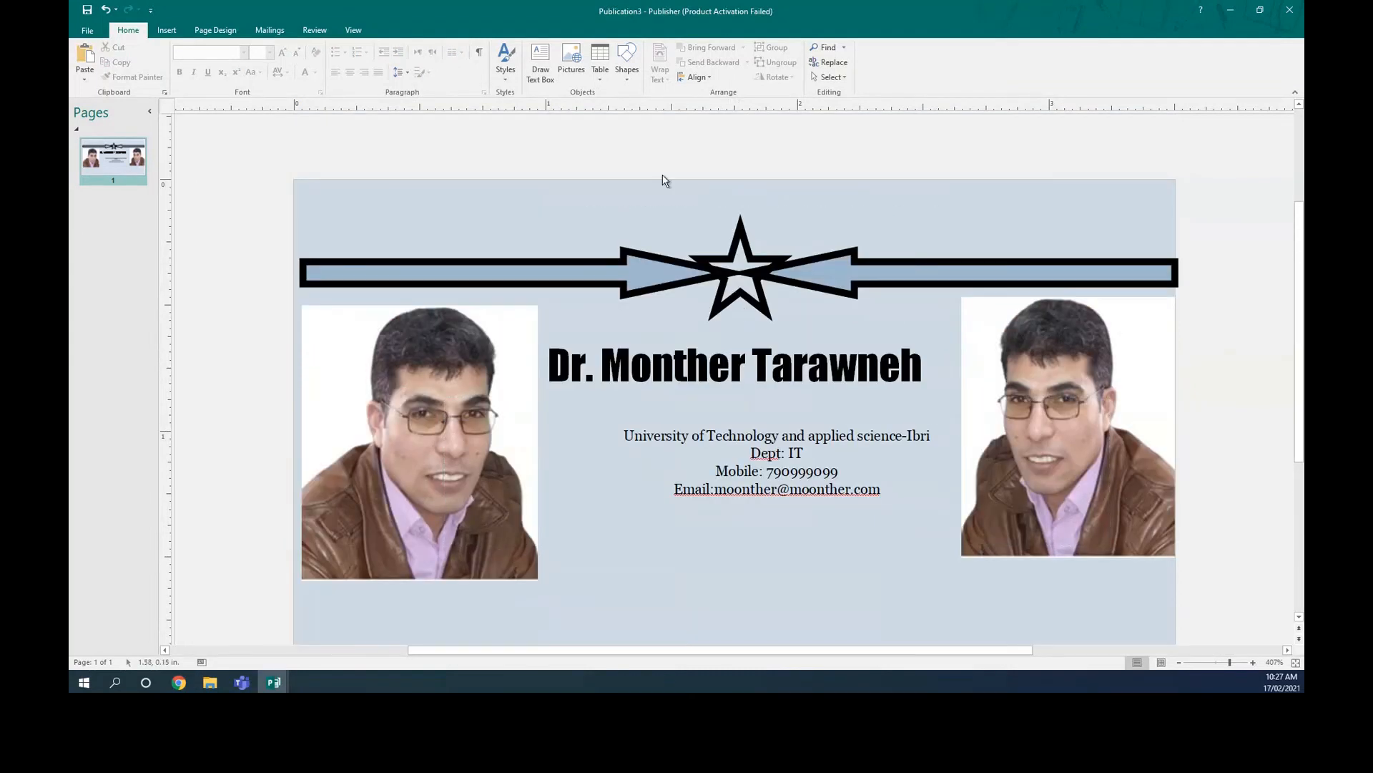
left_click(182, 686)
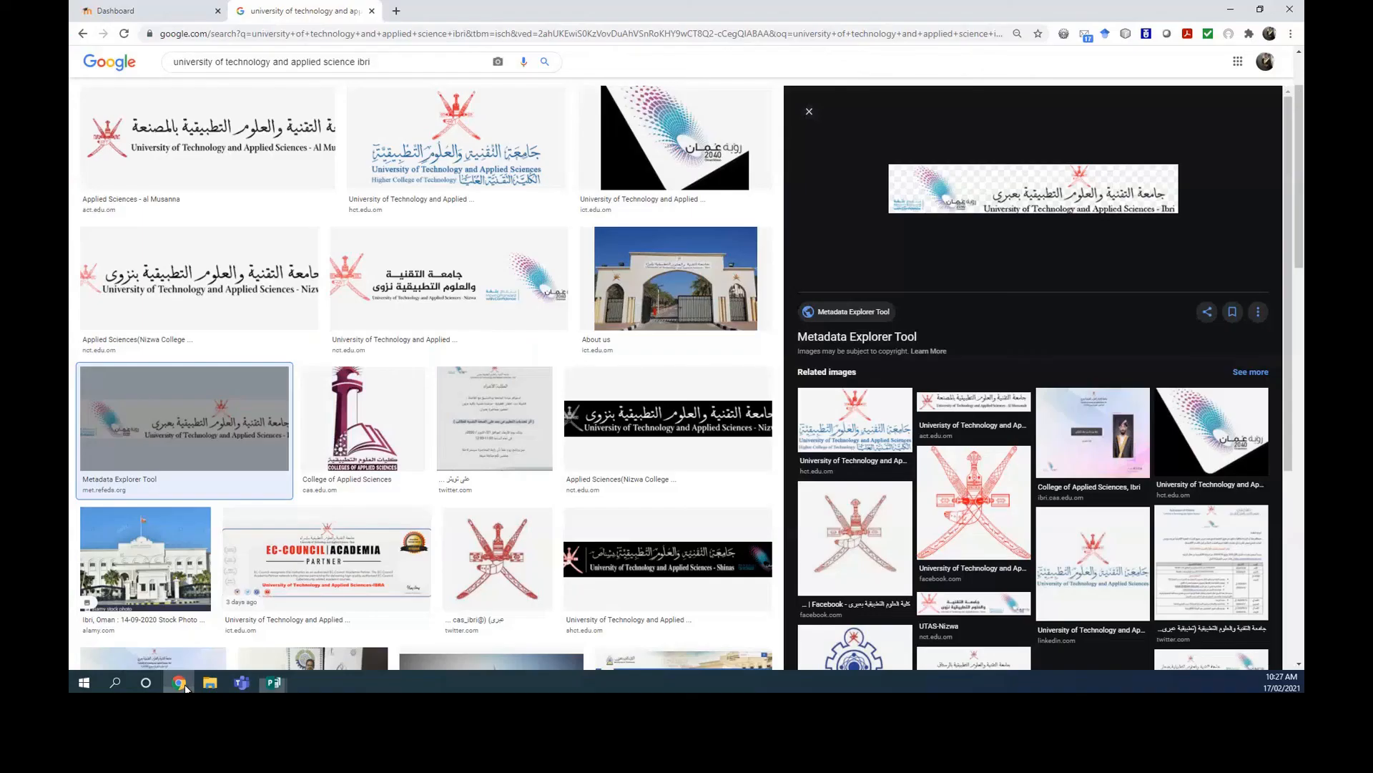
right_click(930, 191)
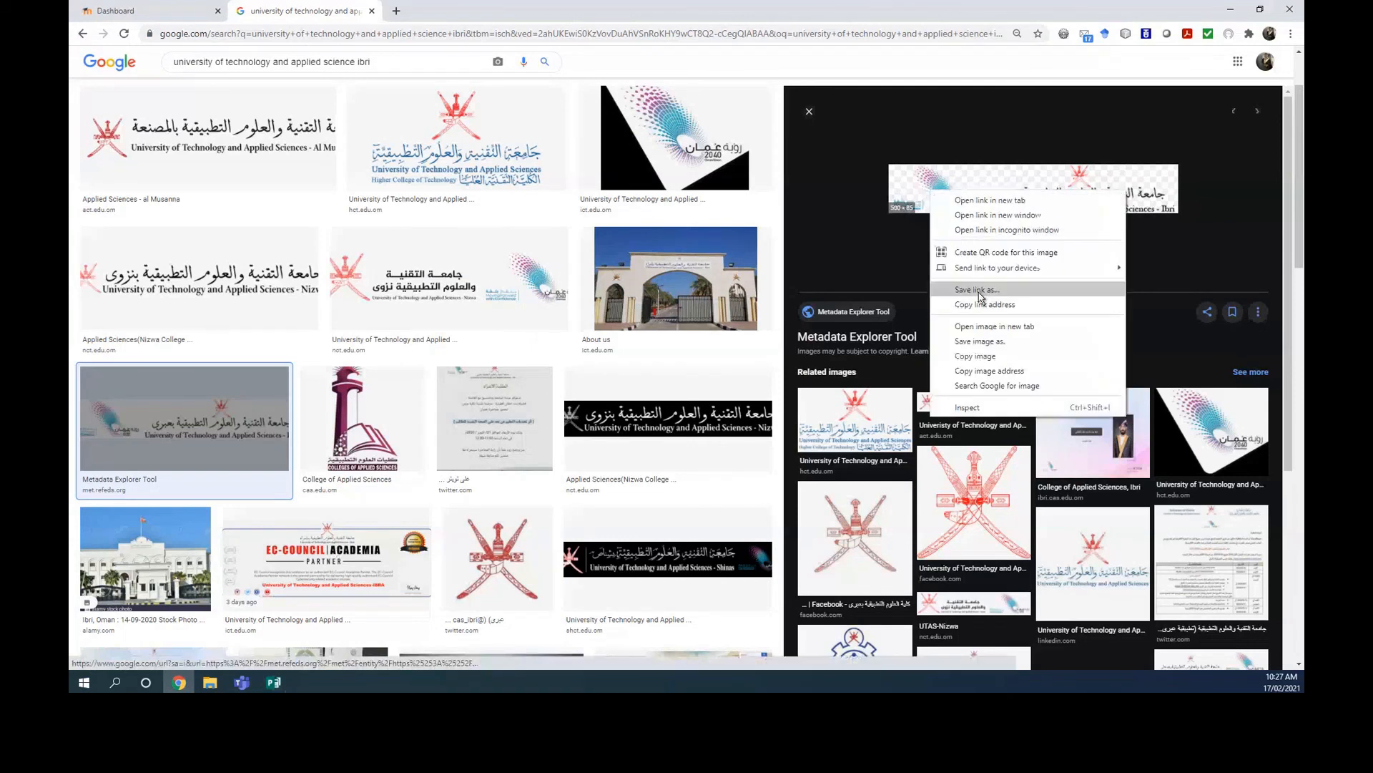
left_click(990, 370)
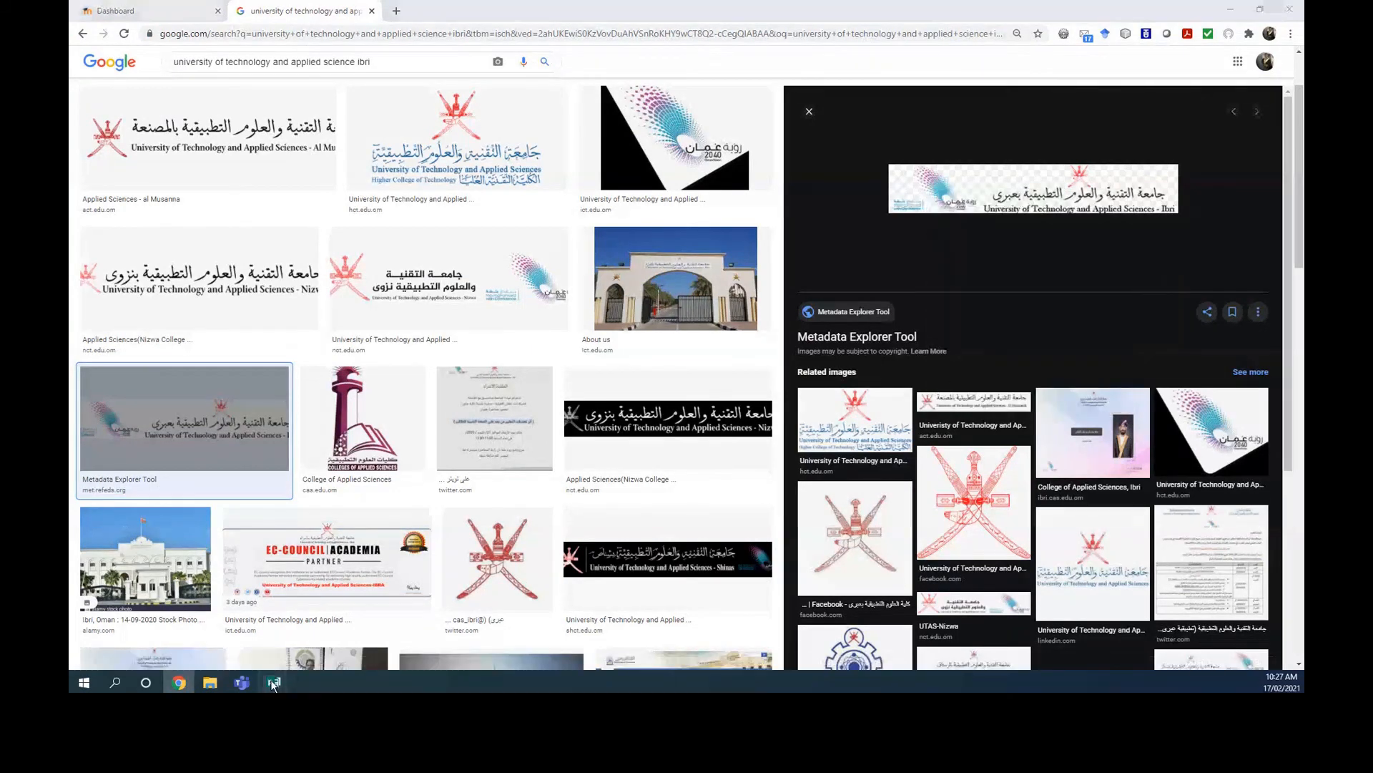
mouse_move(274, 683)
left_click(311, 652)
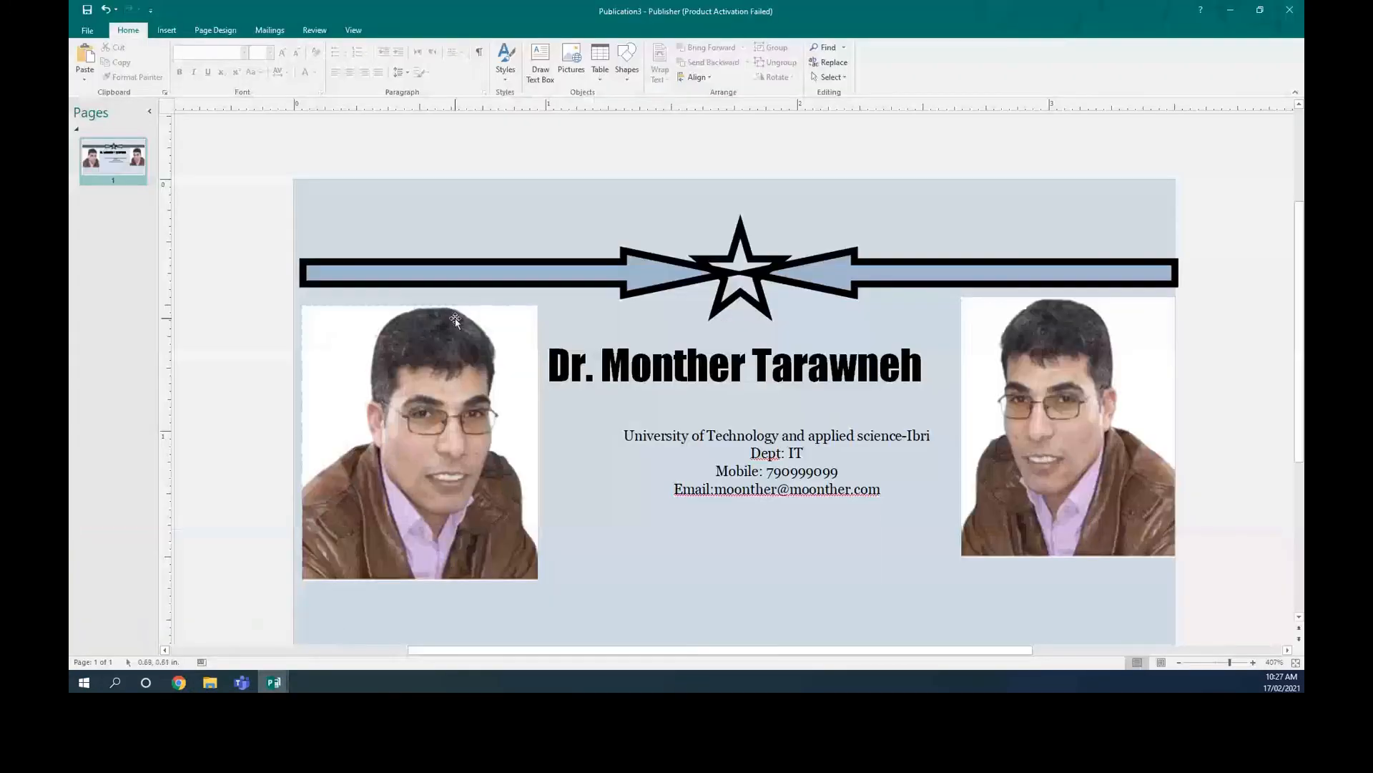
Paste the university logo, shrink it to about 1.80 × 0.31 in and place it below the contact details
right_click(603, 141)
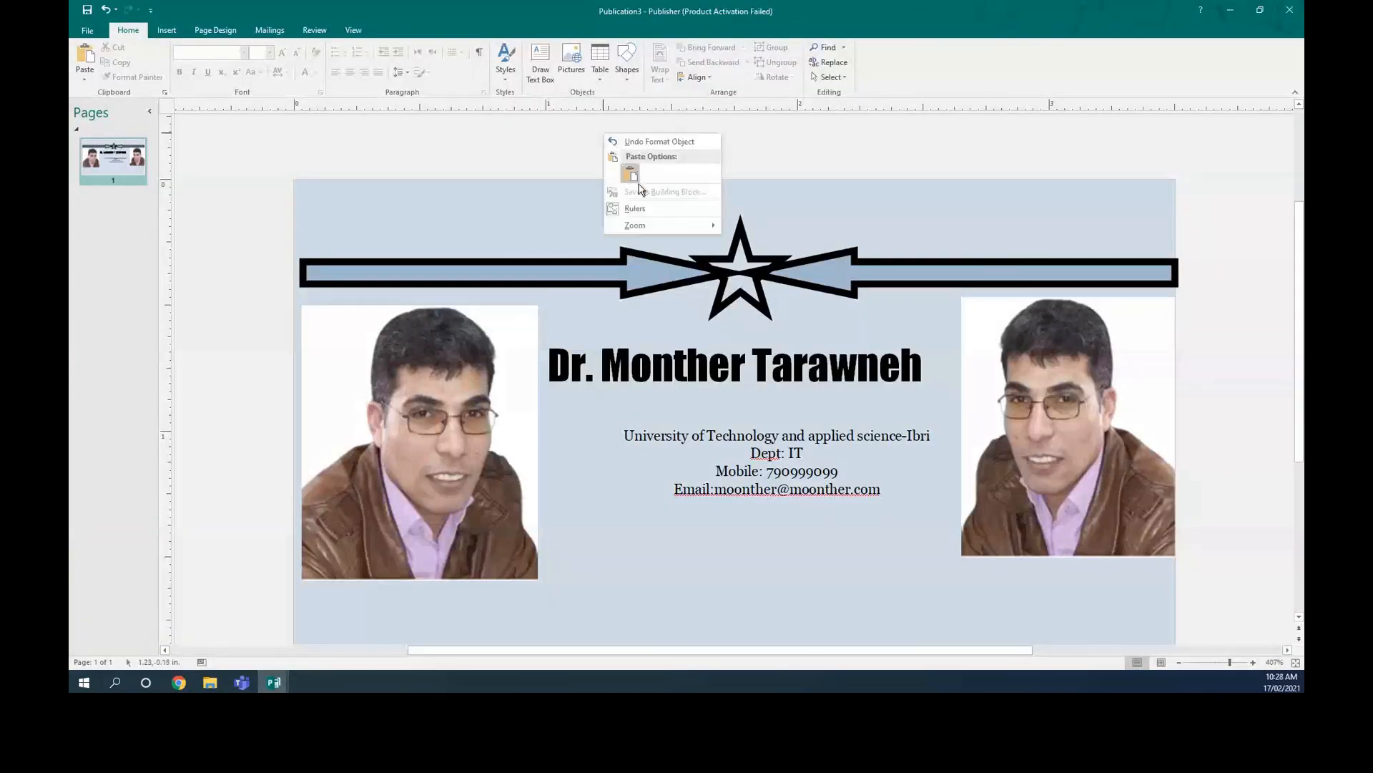
left_click(631, 177)
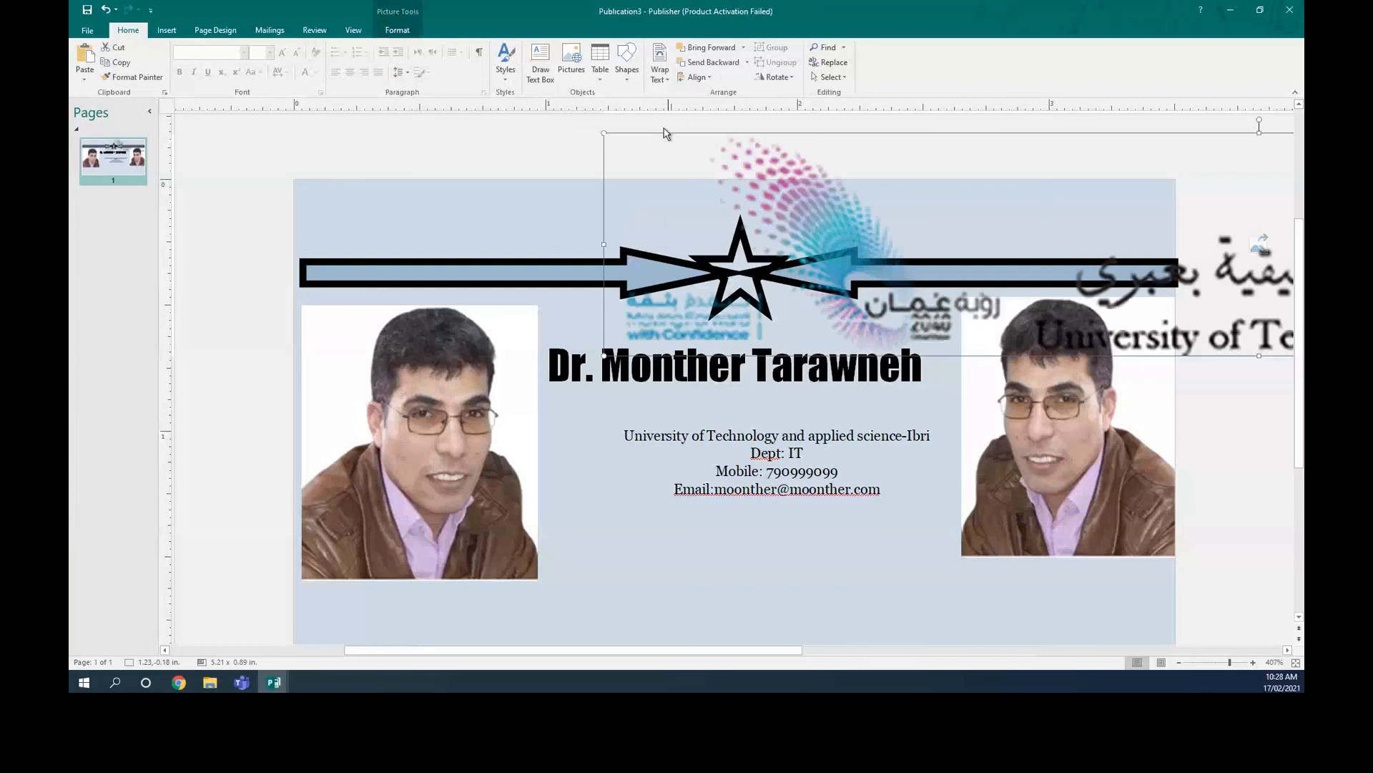
left_click_drag(819, 202, 1290, 282)
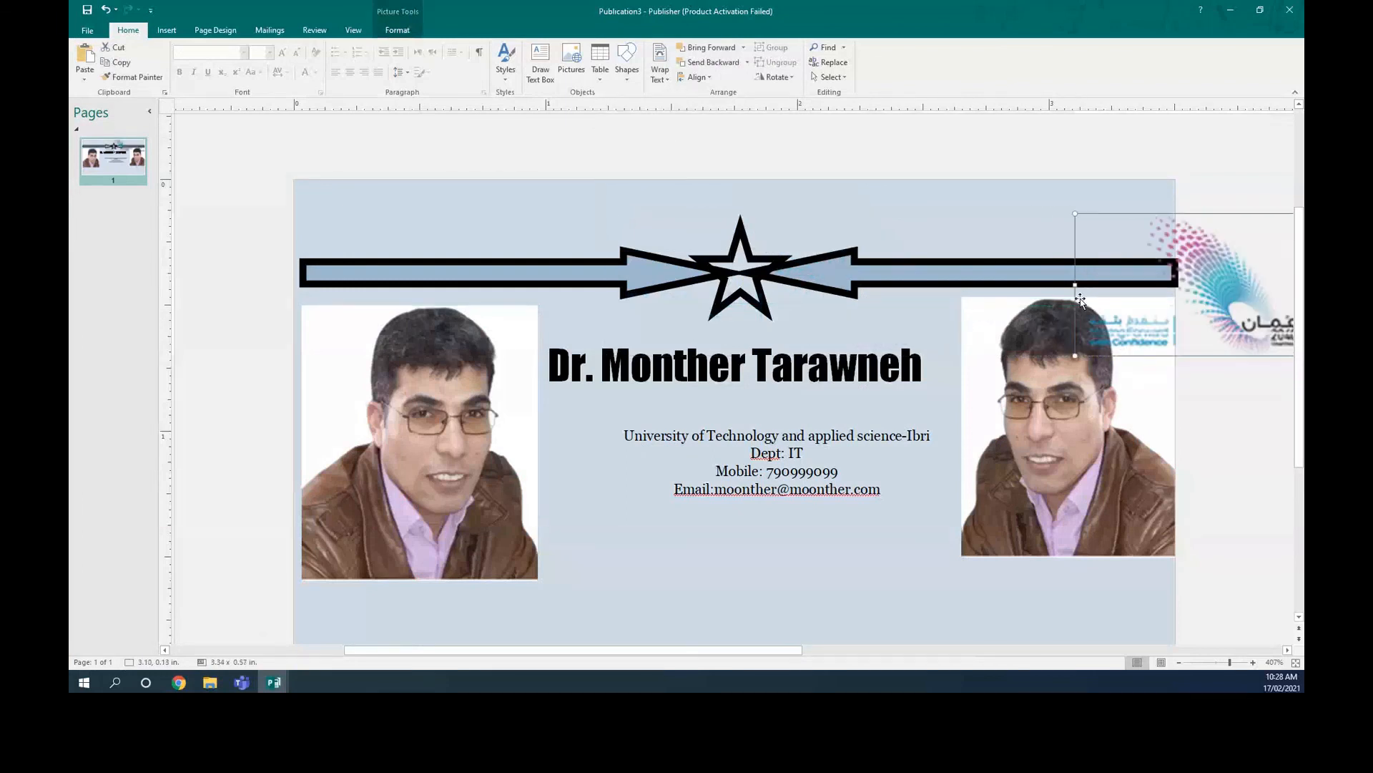
left_click_drag(594, 178, 636, 561)
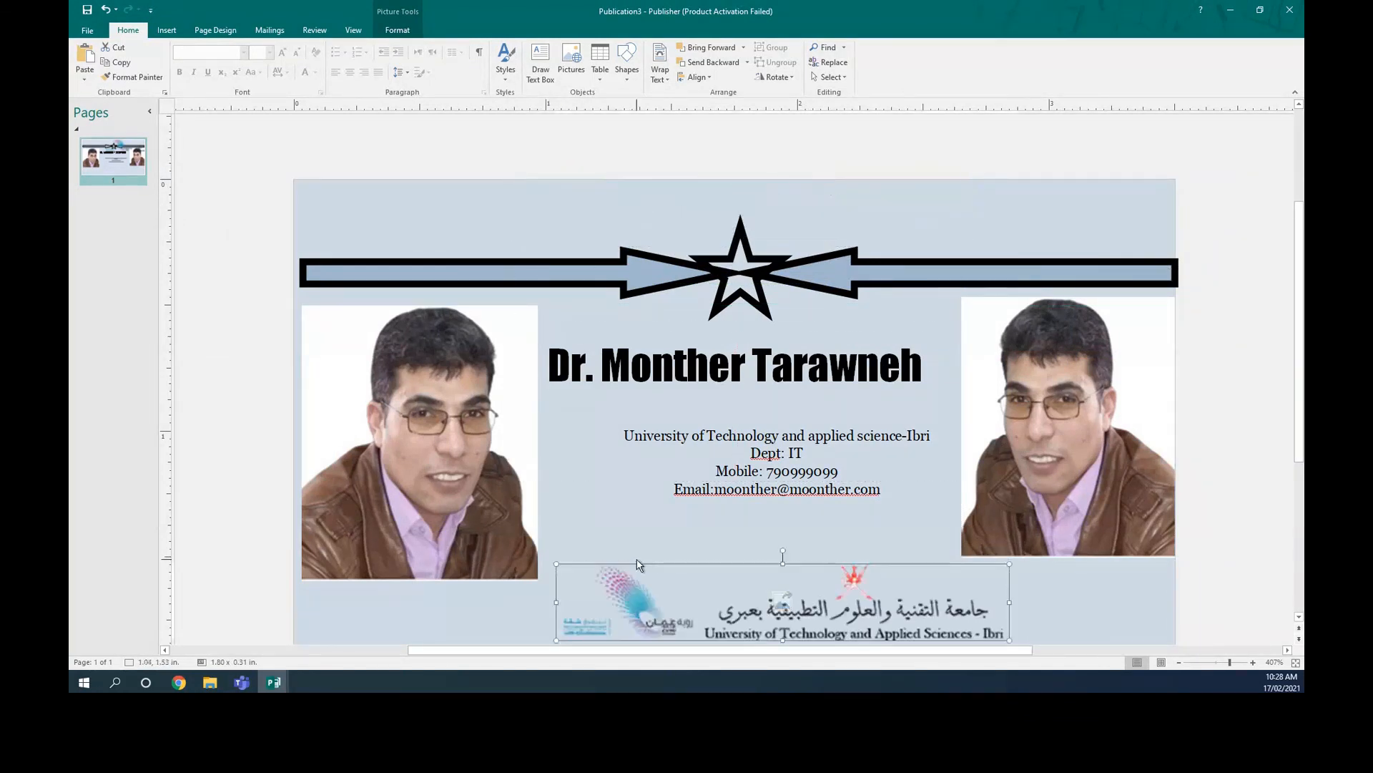
Shrink the left portrait photo to about 0.89 × 1.04 in, keeping its upper-left corner in place
left_click(613, 492)
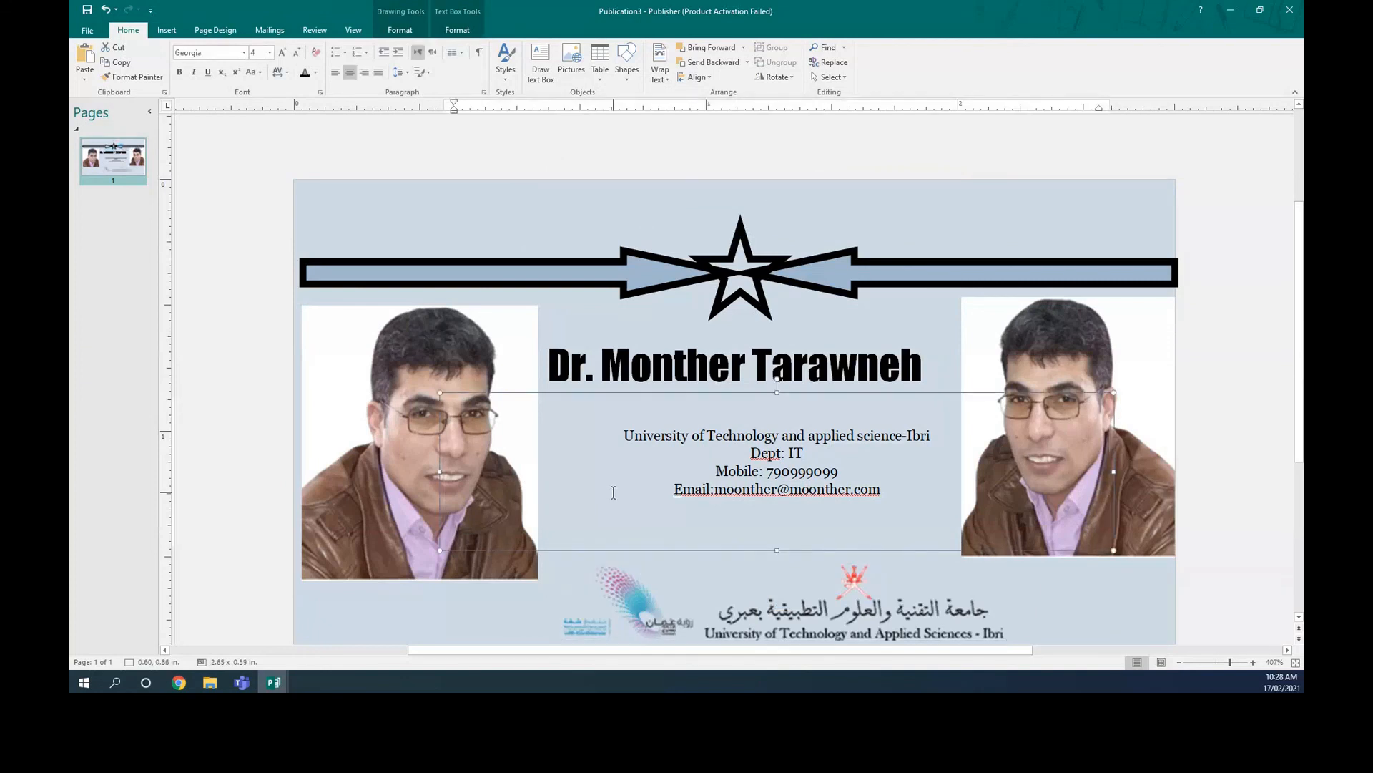
left_click(326, 444)
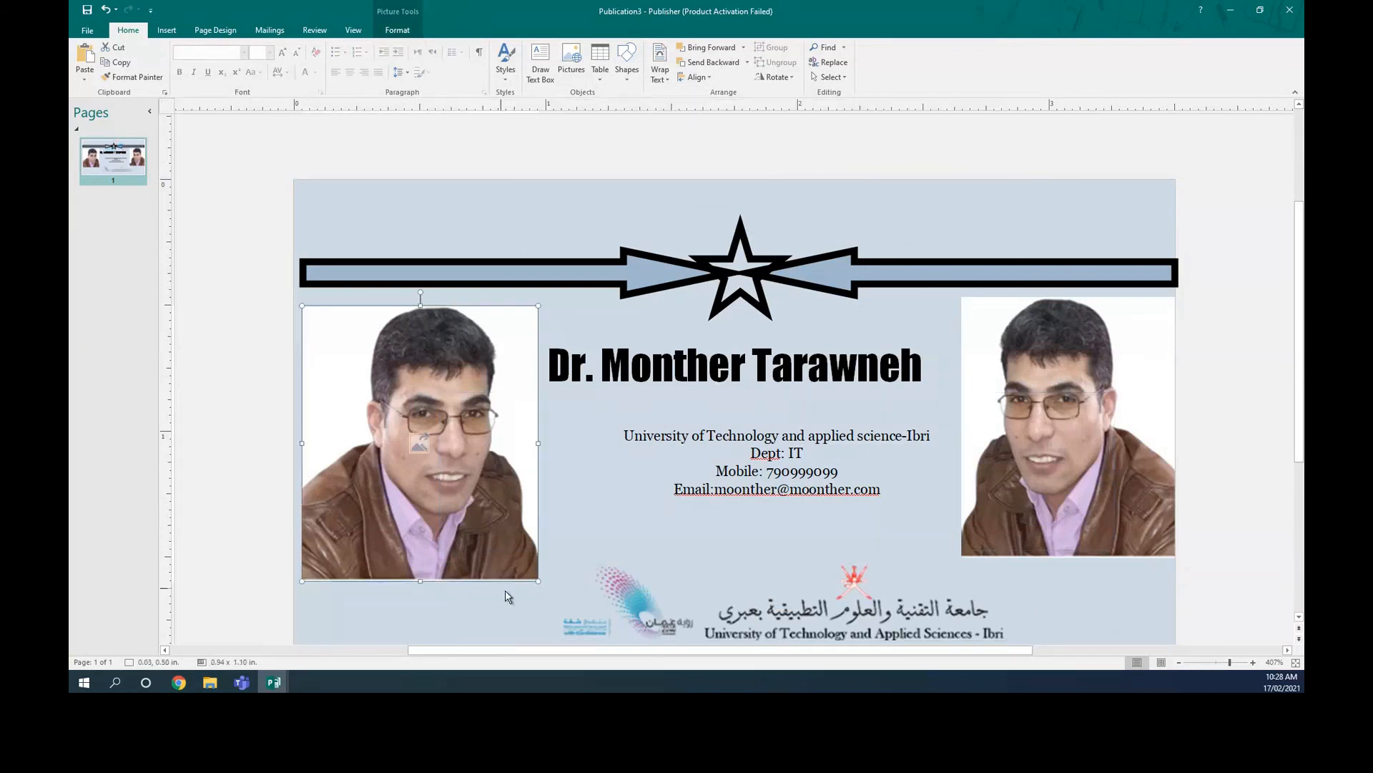
left_click_drag(537, 581, 525, 565)
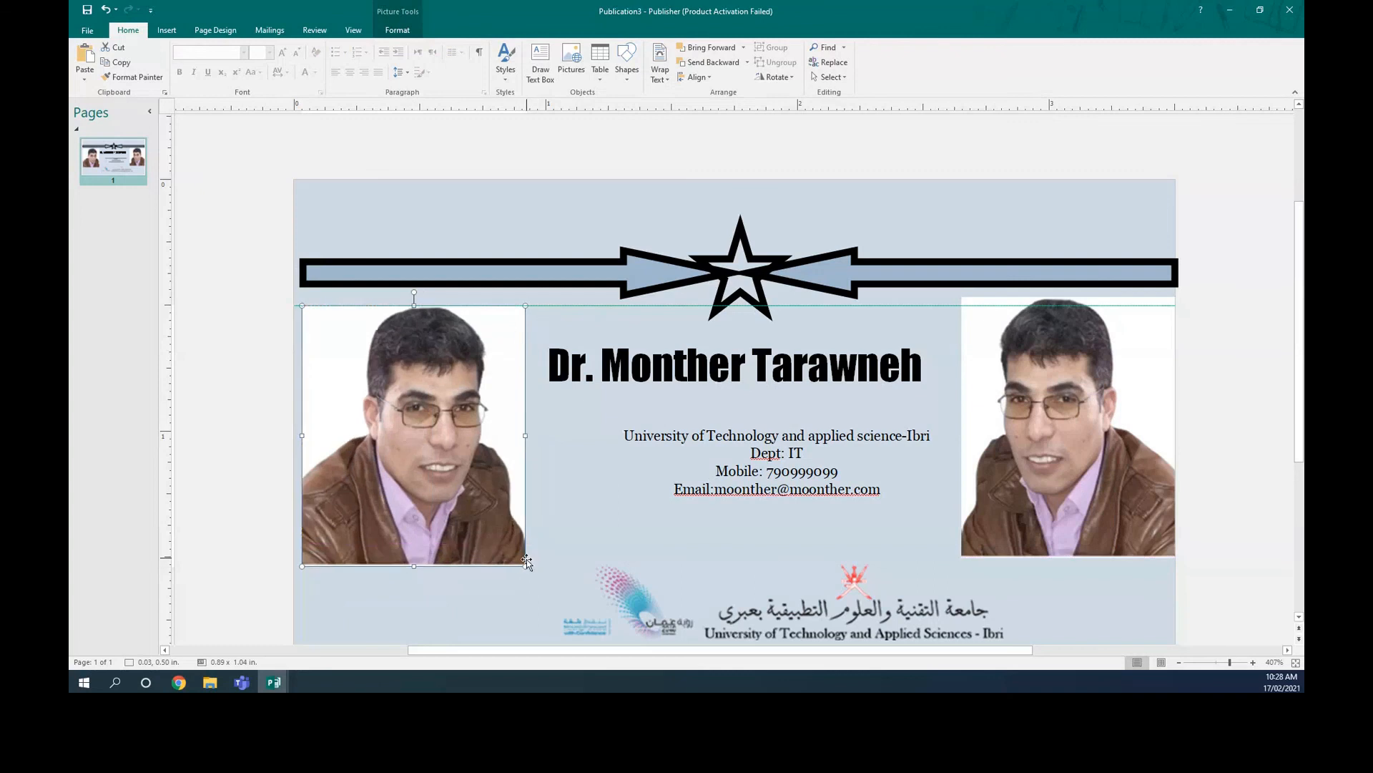
Change the business card's template to Brocade with the default fonts and apply it to the current publication
left_click(437, 607)
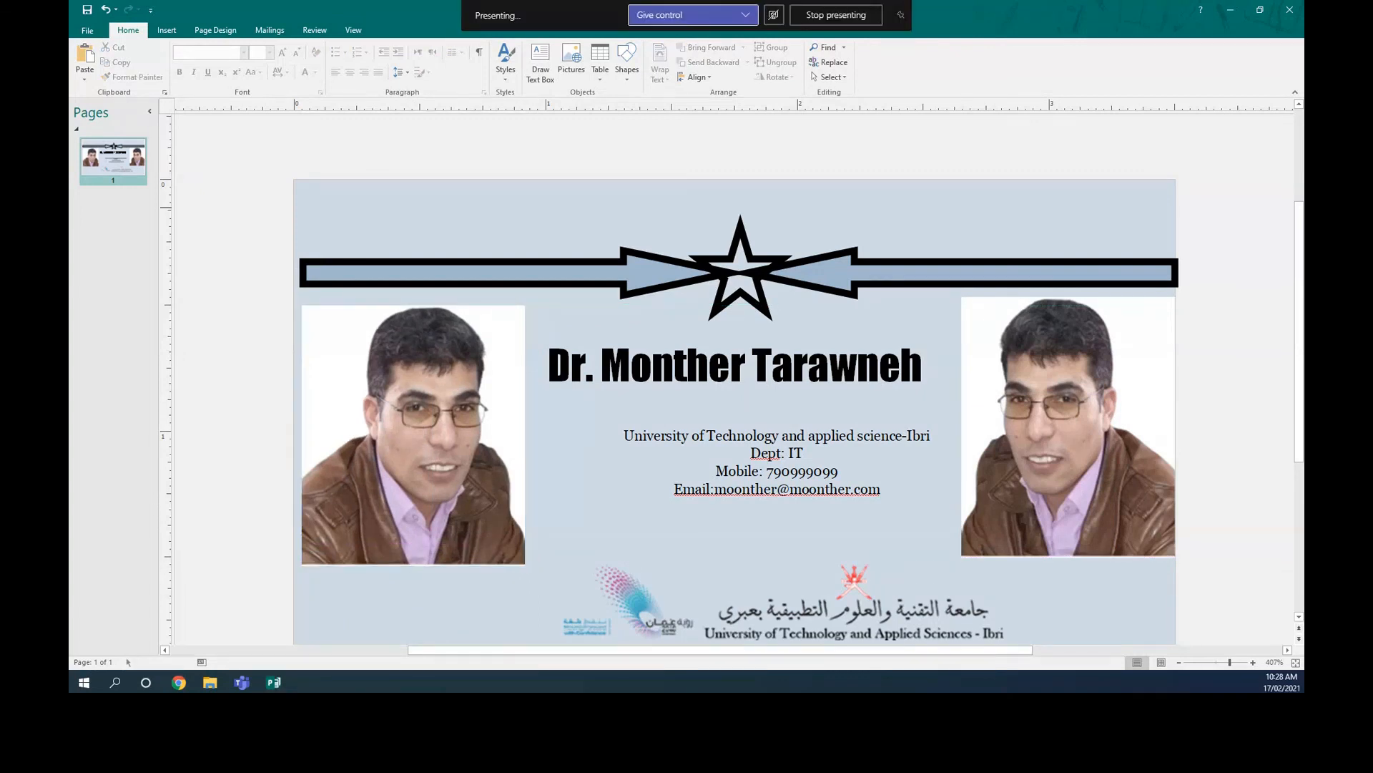
left_click(216, 30)
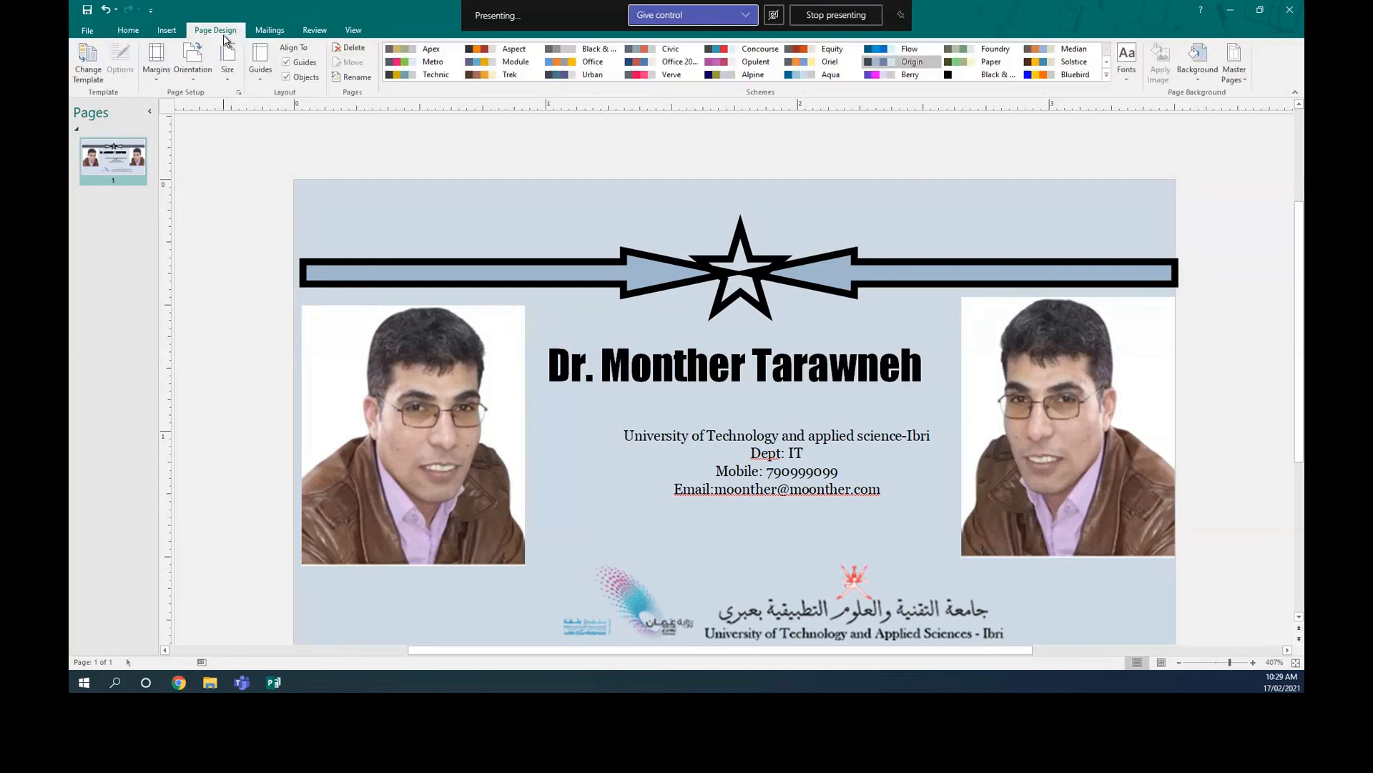
left_click(89, 62)
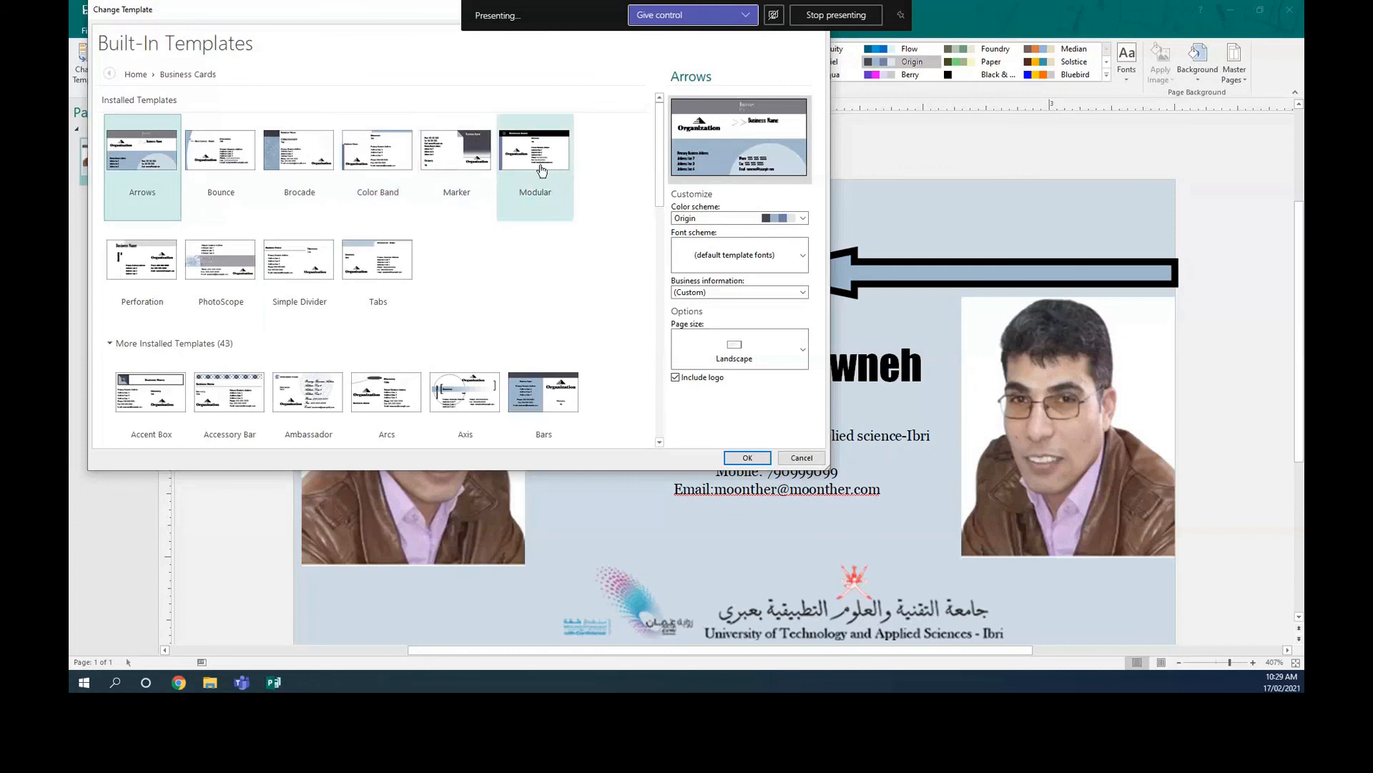
left_click(454, 164)
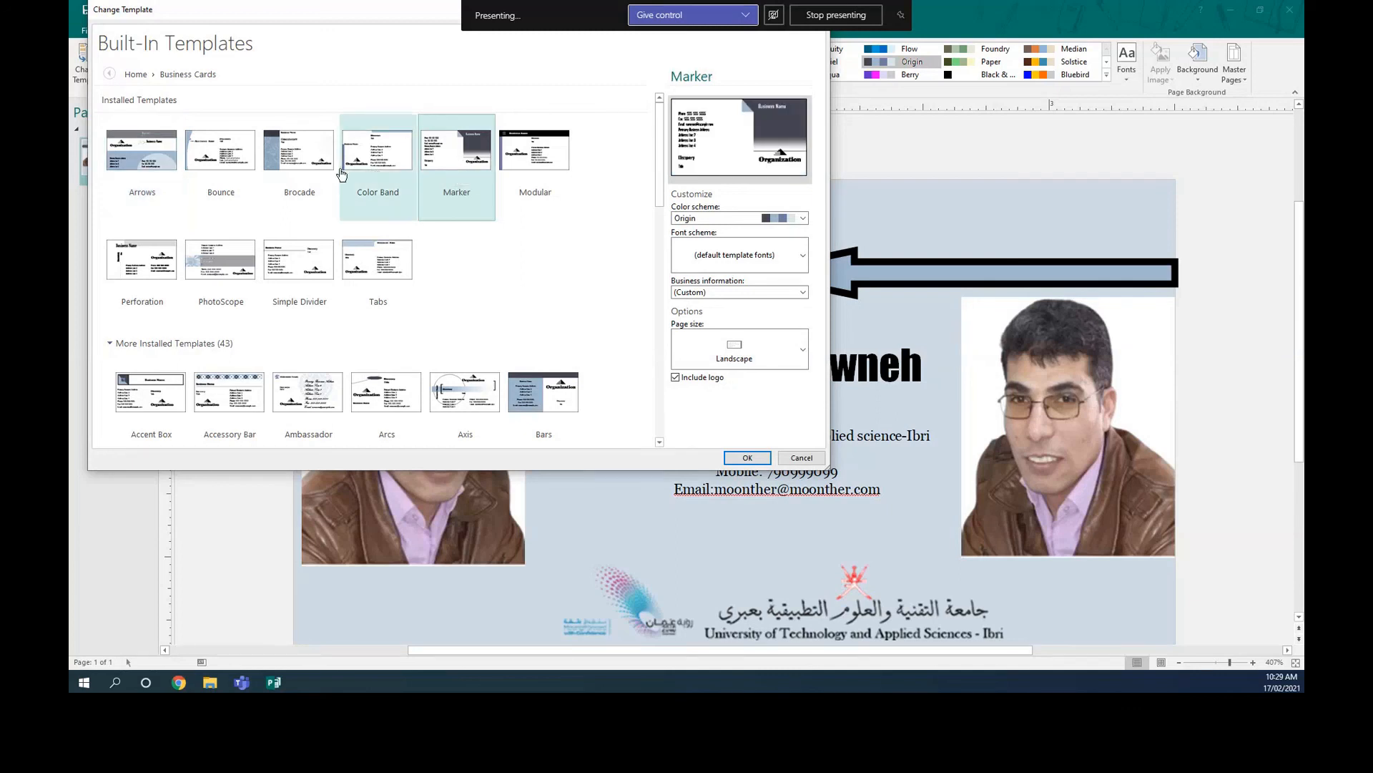
left_click(311, 158)
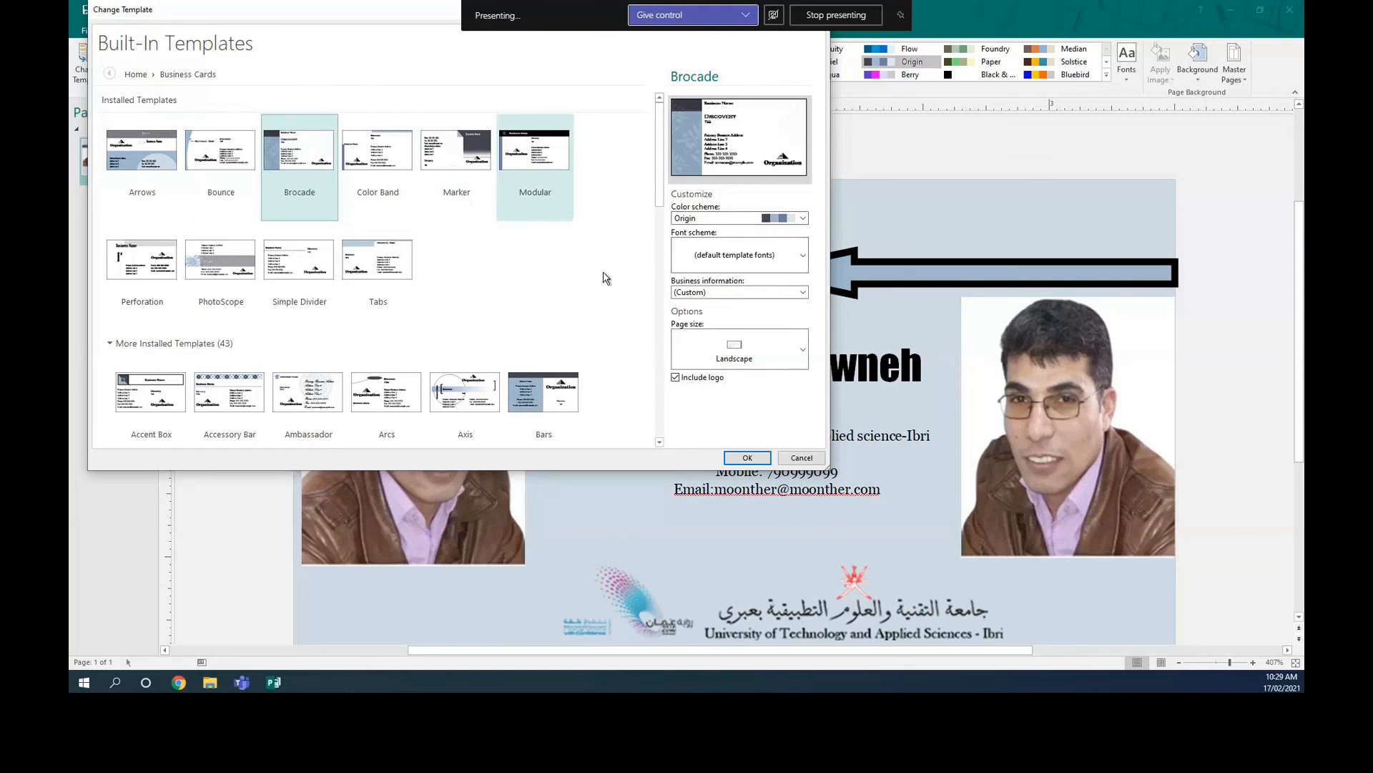
left_click(800, 256)
left_click(801, 256)
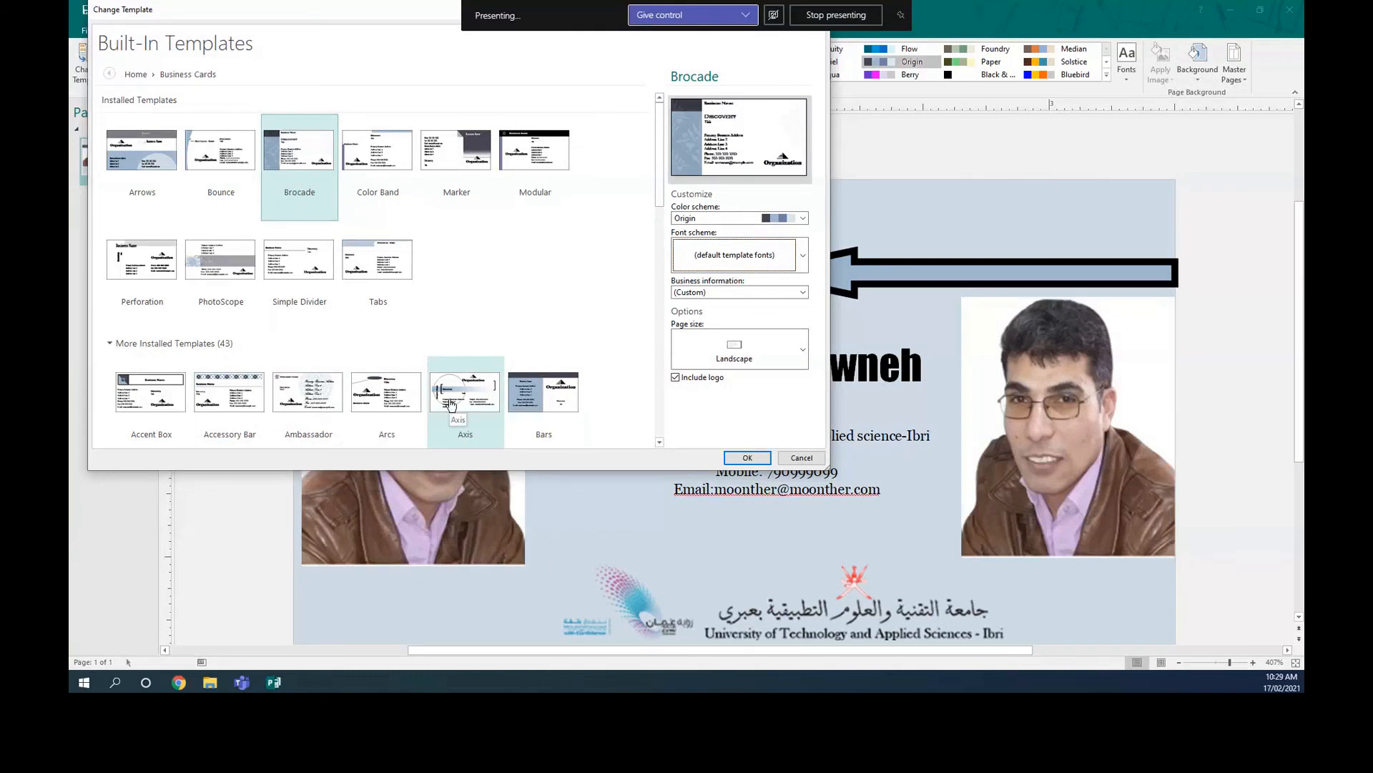
left_click(746, 458)
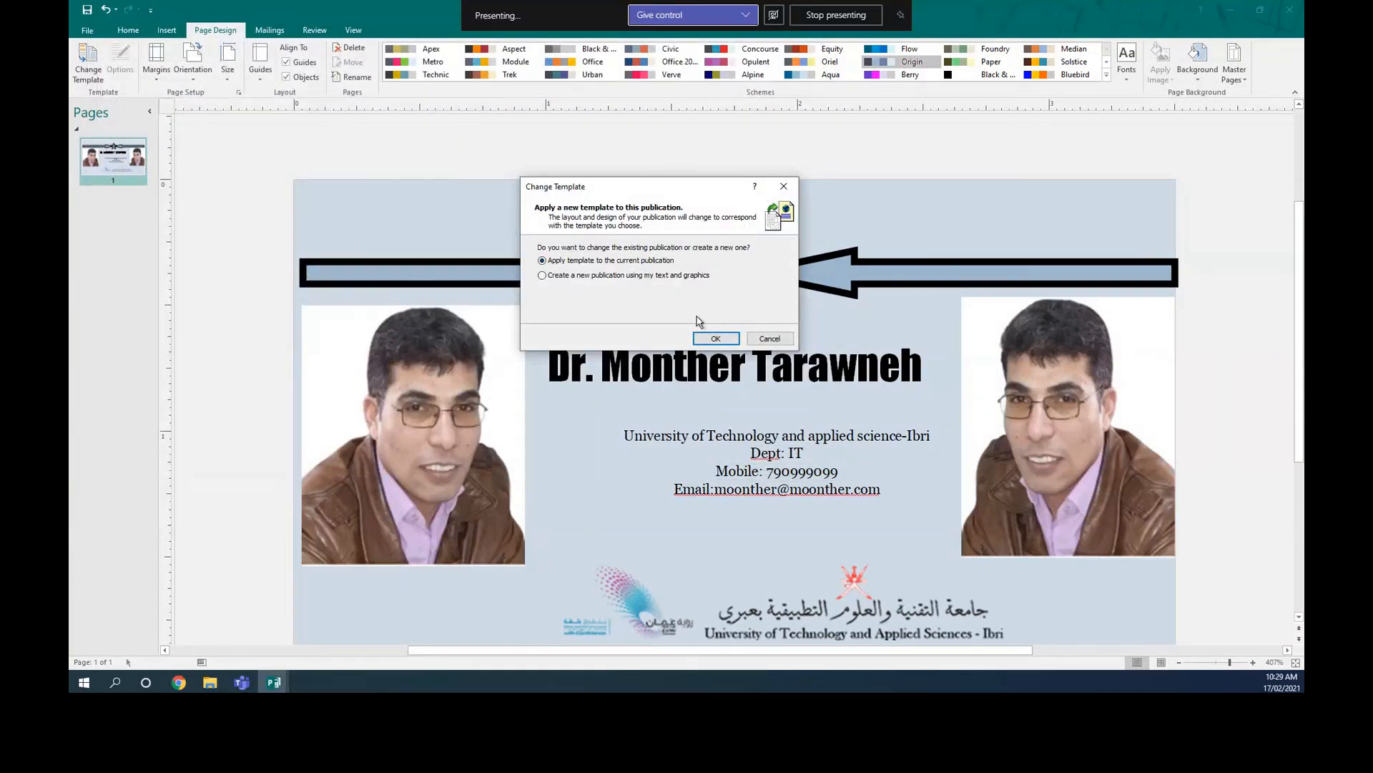
left_click(717, 340)
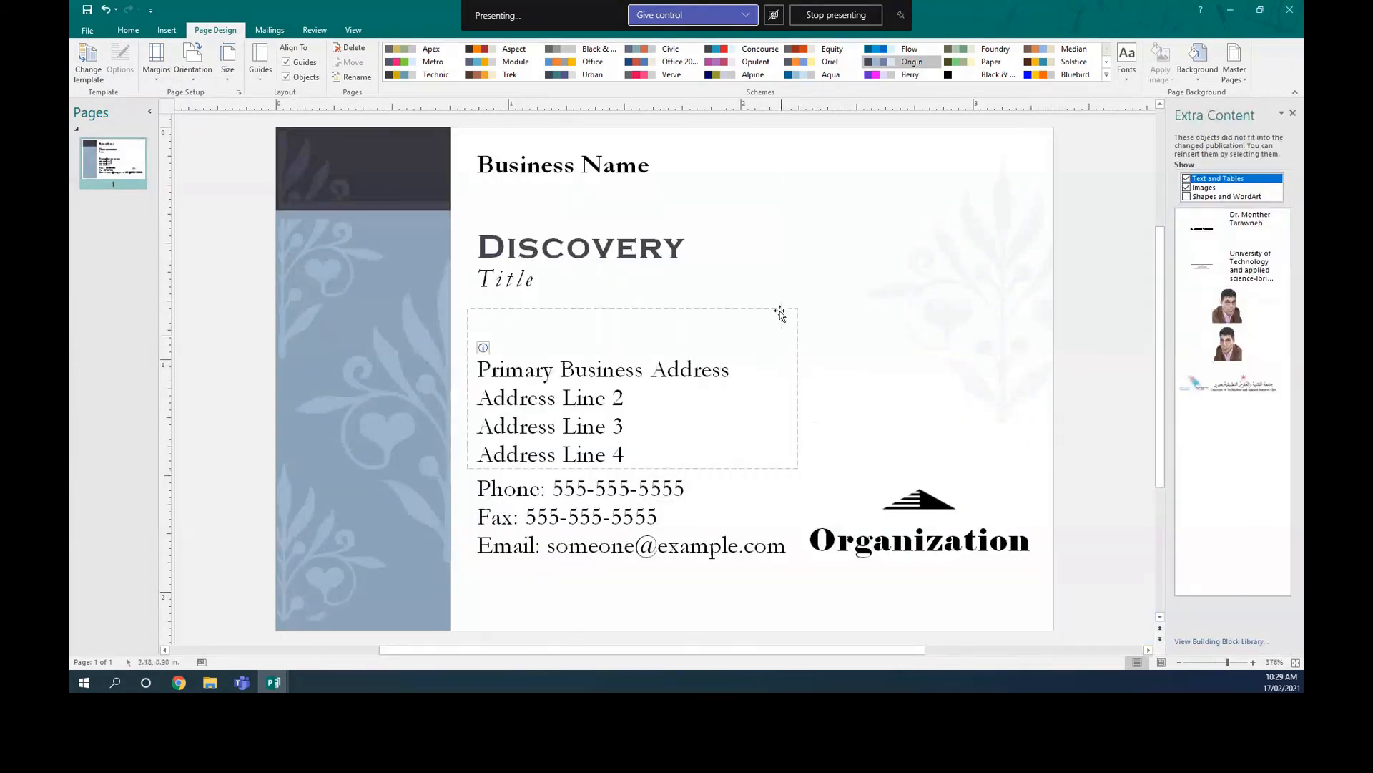
Insert the lower portrait photo from the extra content and place it in the card's upper-right corner
left_click_drag(1228, 342, 1197, 342)
left_click_drag(904, 239, 904, 239)
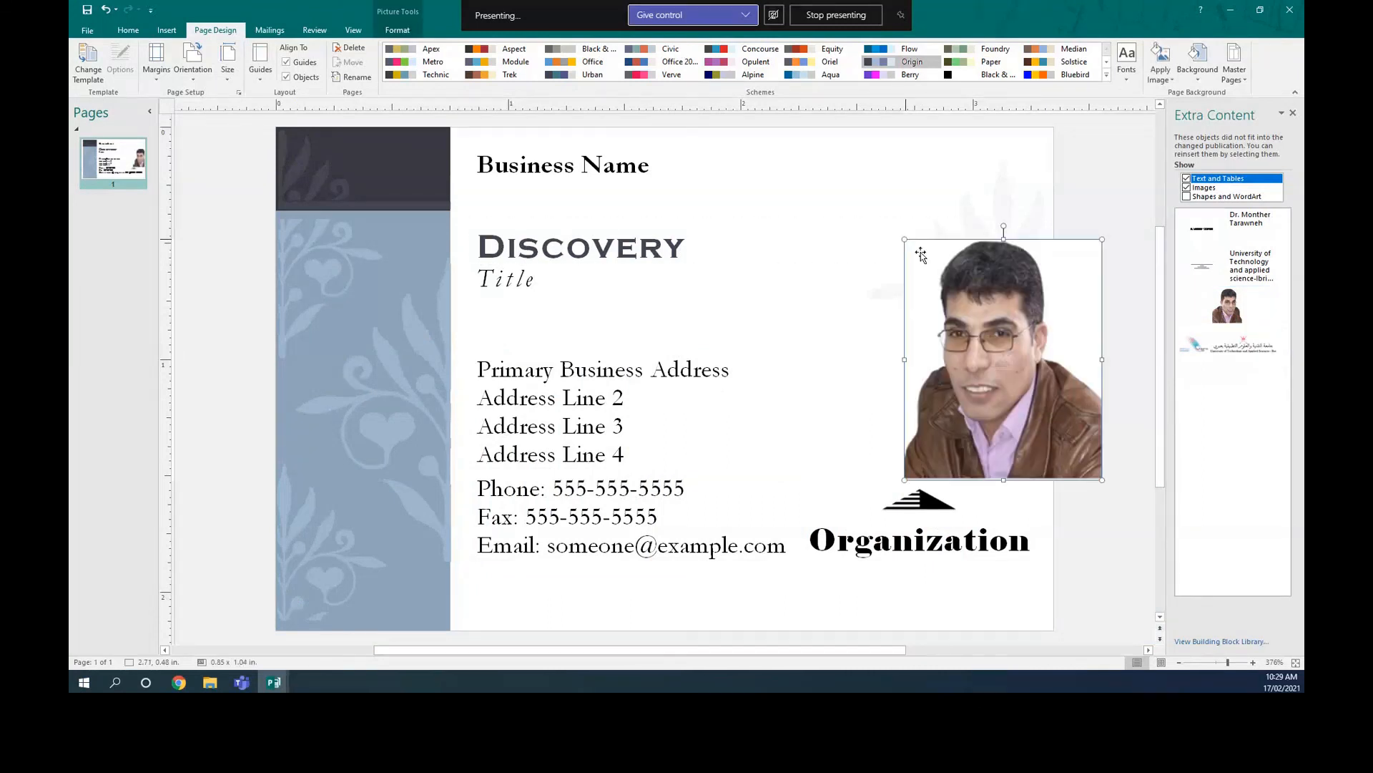
left_click_drag(984, 317, 936, 214)
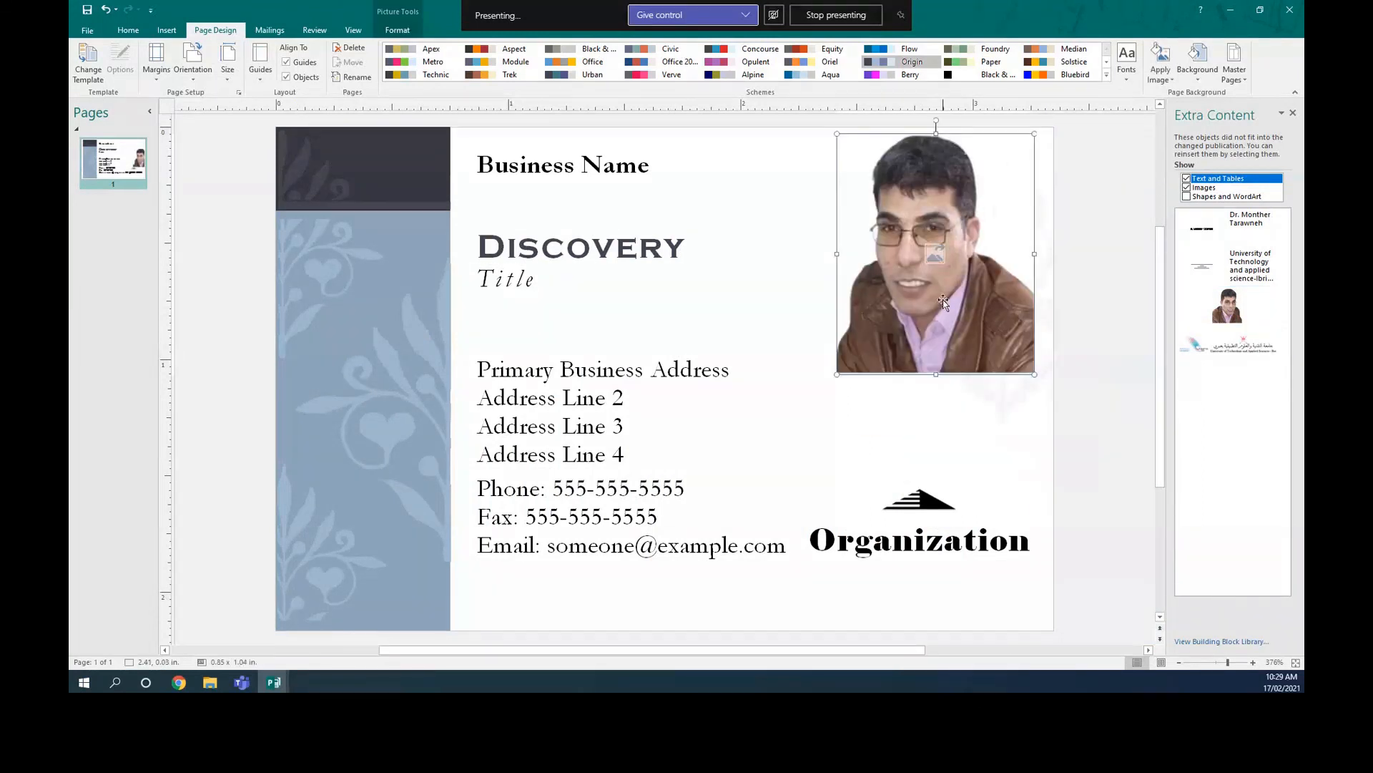
Try to reinsert the university contact details text from the extra content onto the card
left_click(787, 586)
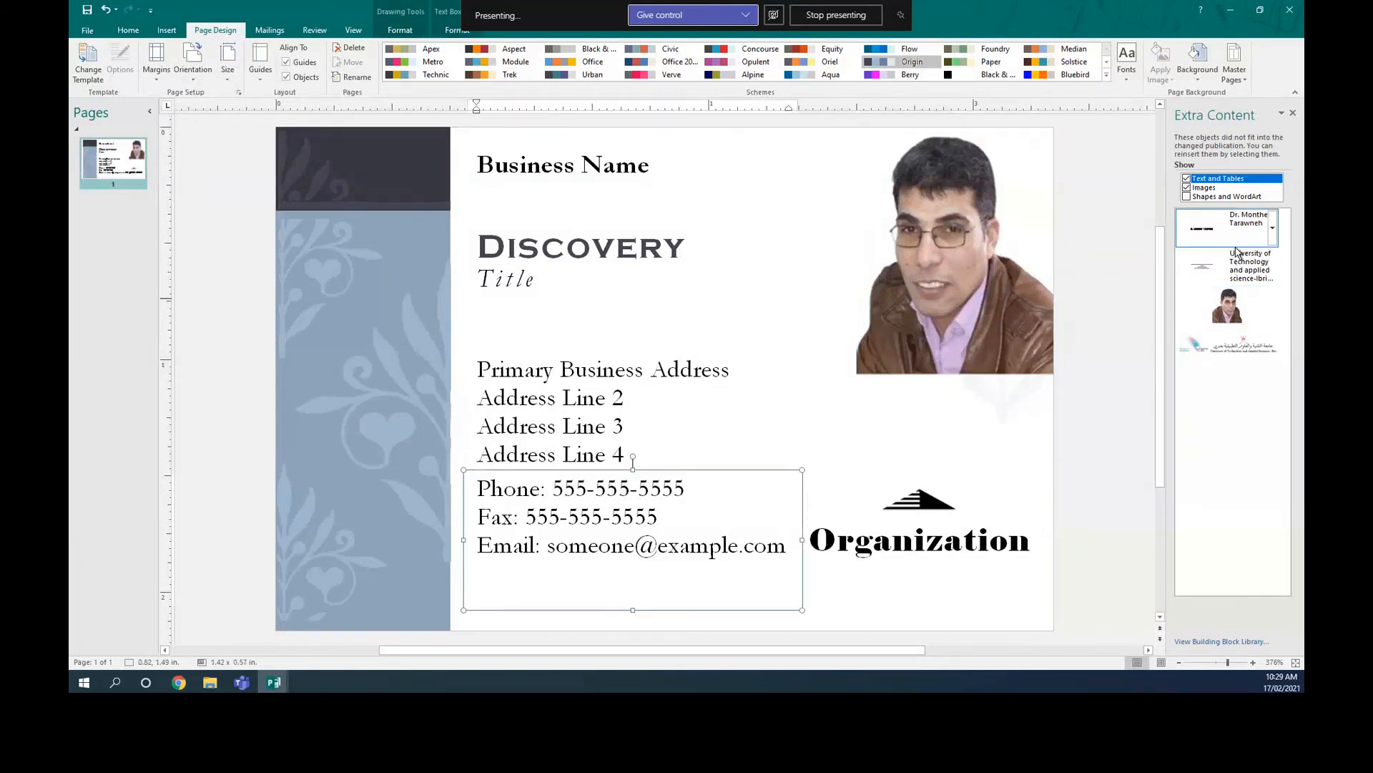
left_click(476, 155)
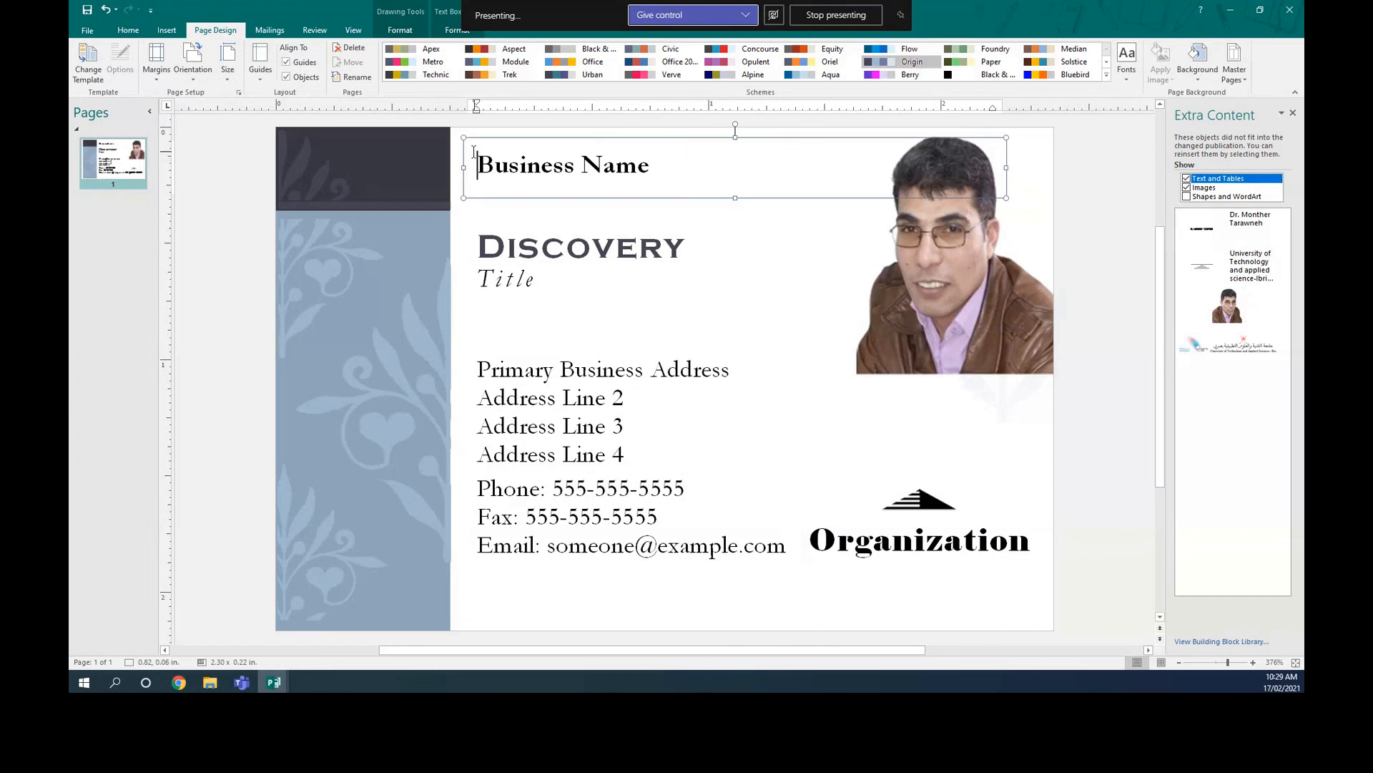
left_click(1232, 261)
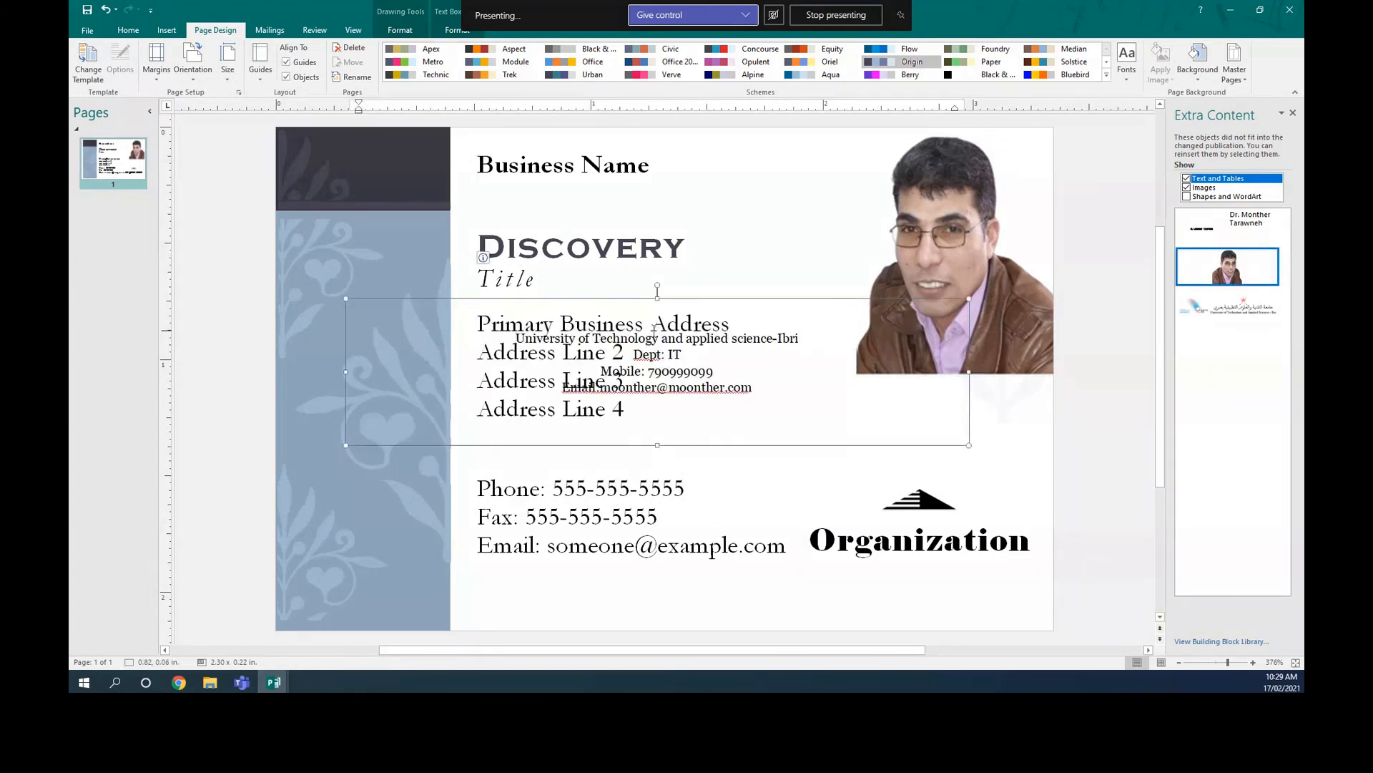
left_click(540, 300)
mouse_move(540, 300)
left_mouse_down()
mouse_move(520, 135)
mouse_move(519, 303)
left_mouse_up()
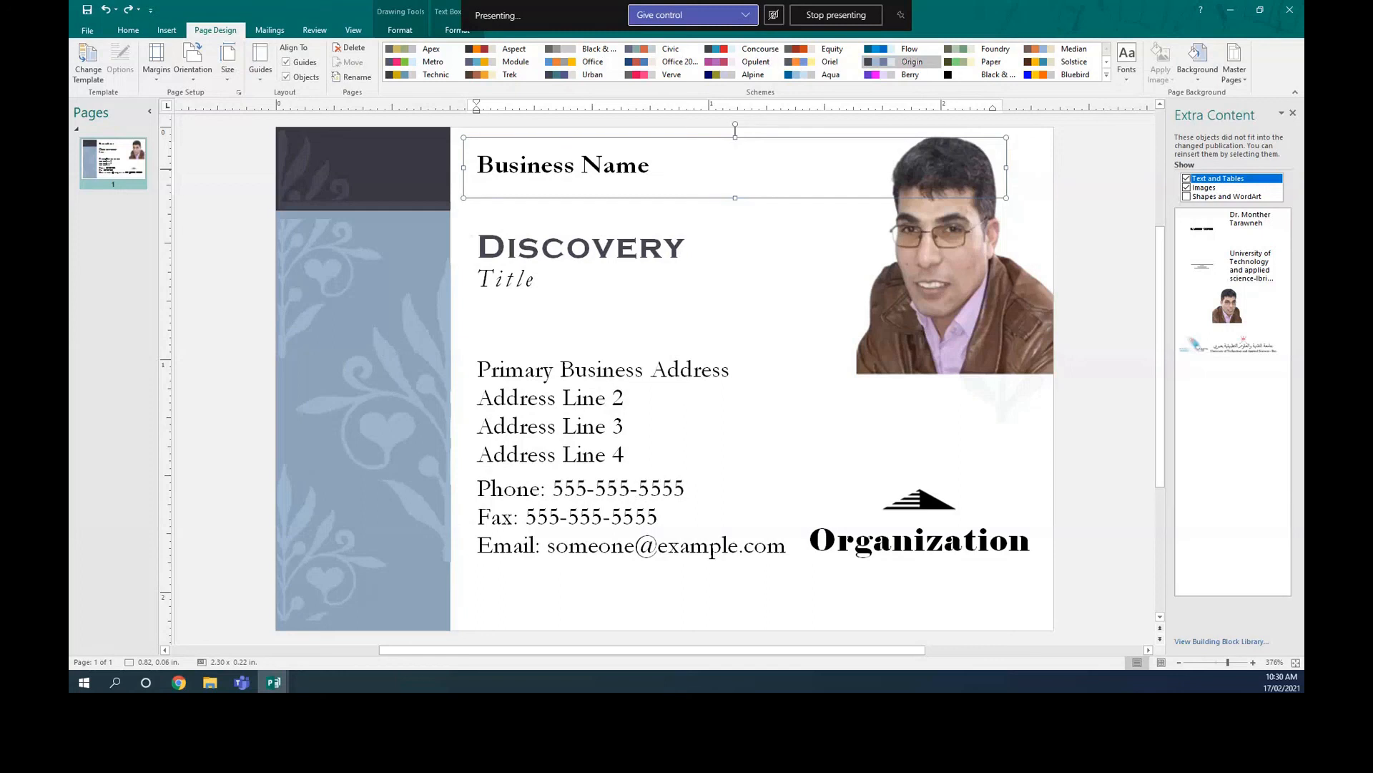
Change the business card's template to Victorian and apply it to the current publication
left_click(87, 68)
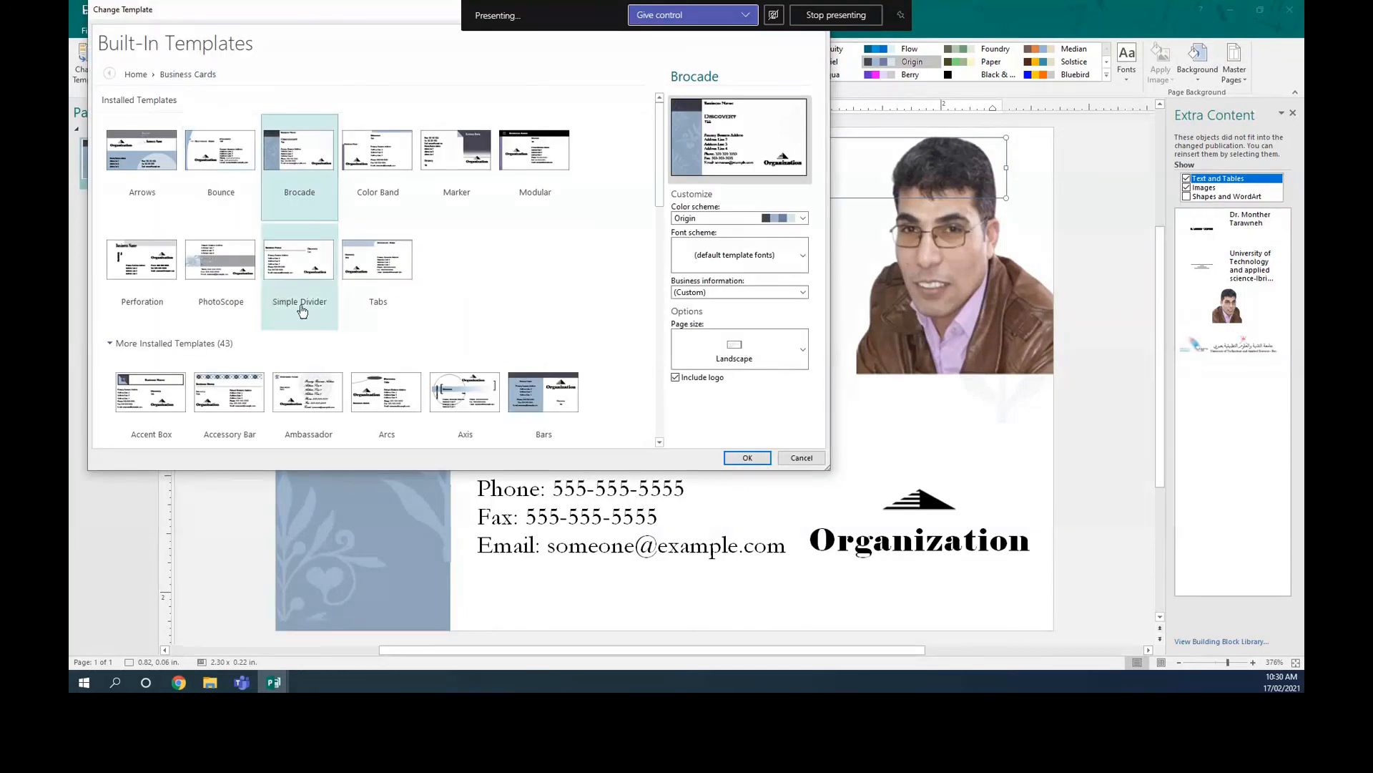
left_click_drag(659, 214, 678, 433)
left_click(459, 273)
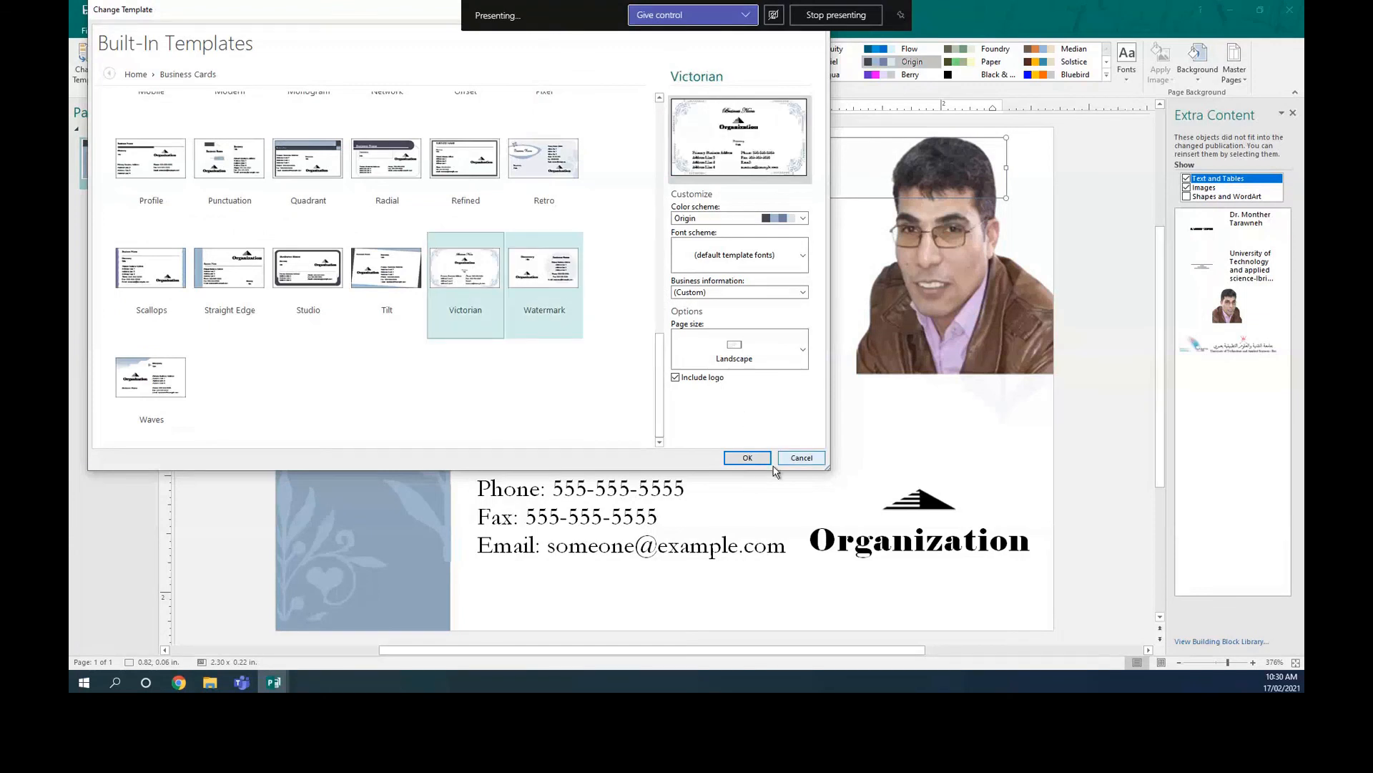
left_click(748, 458)
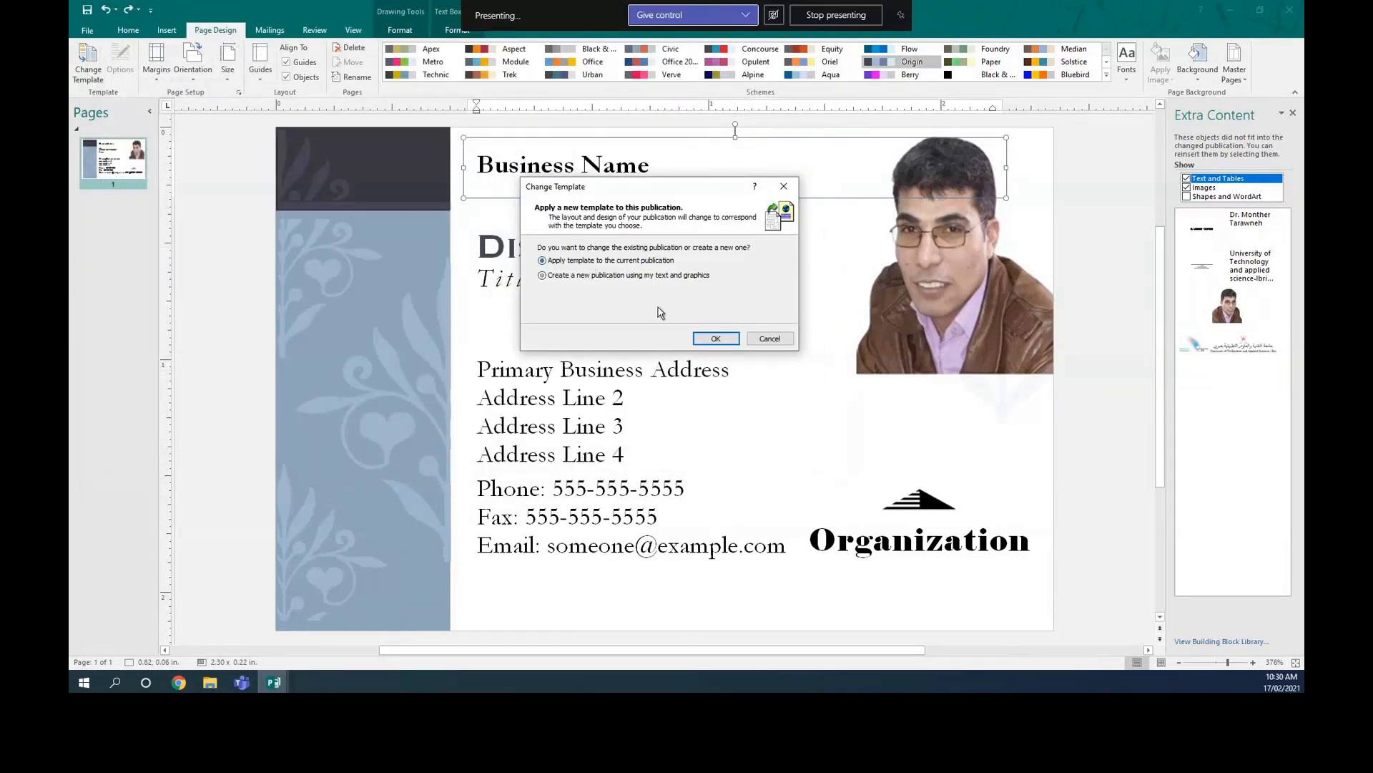
left_click(715, 338)
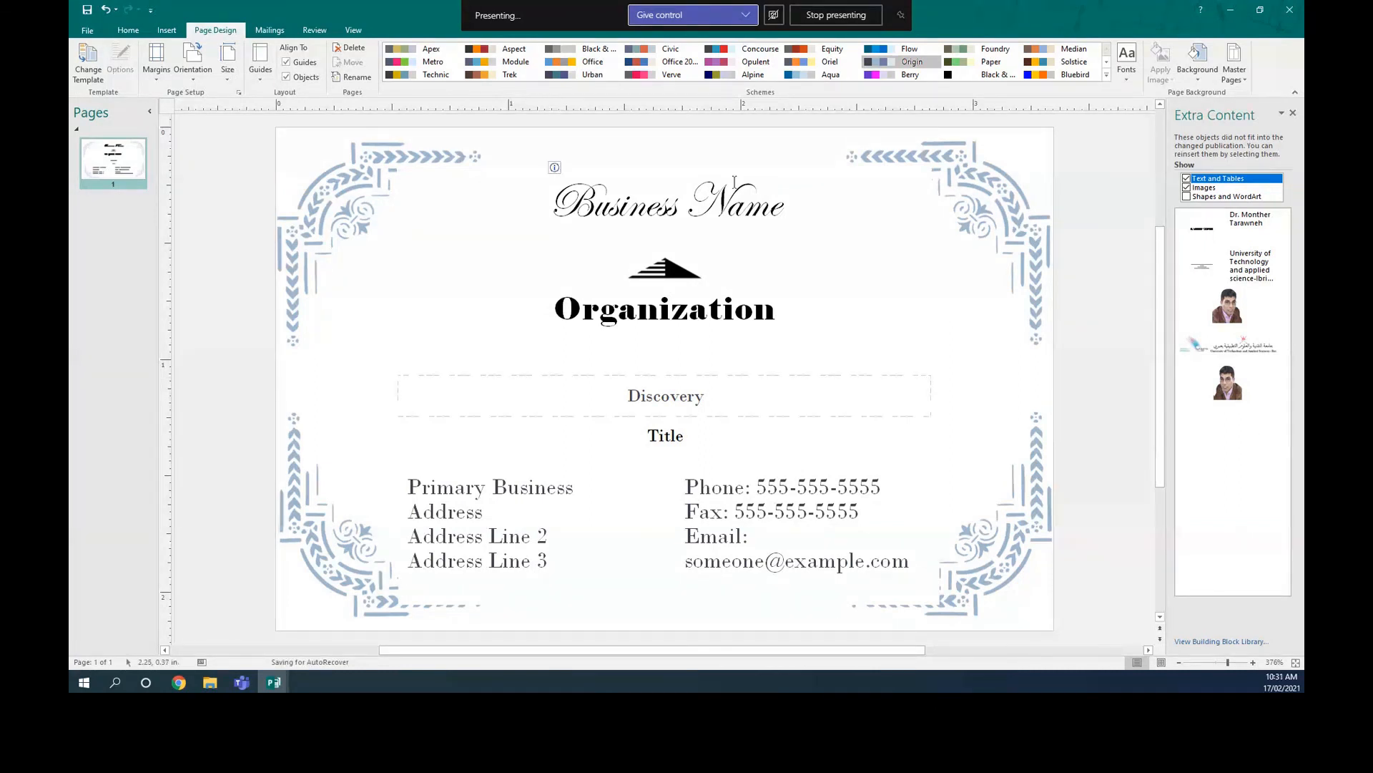
left_click(167, 30)
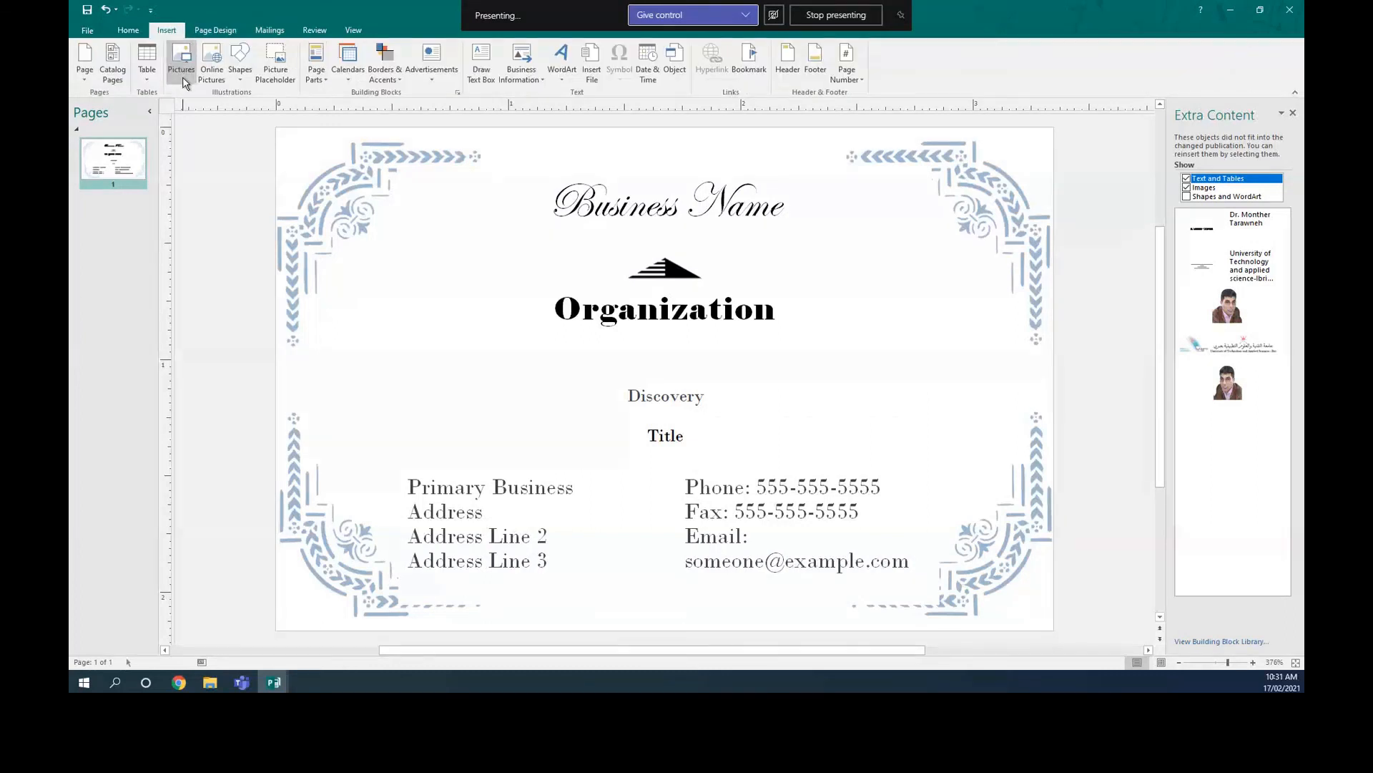